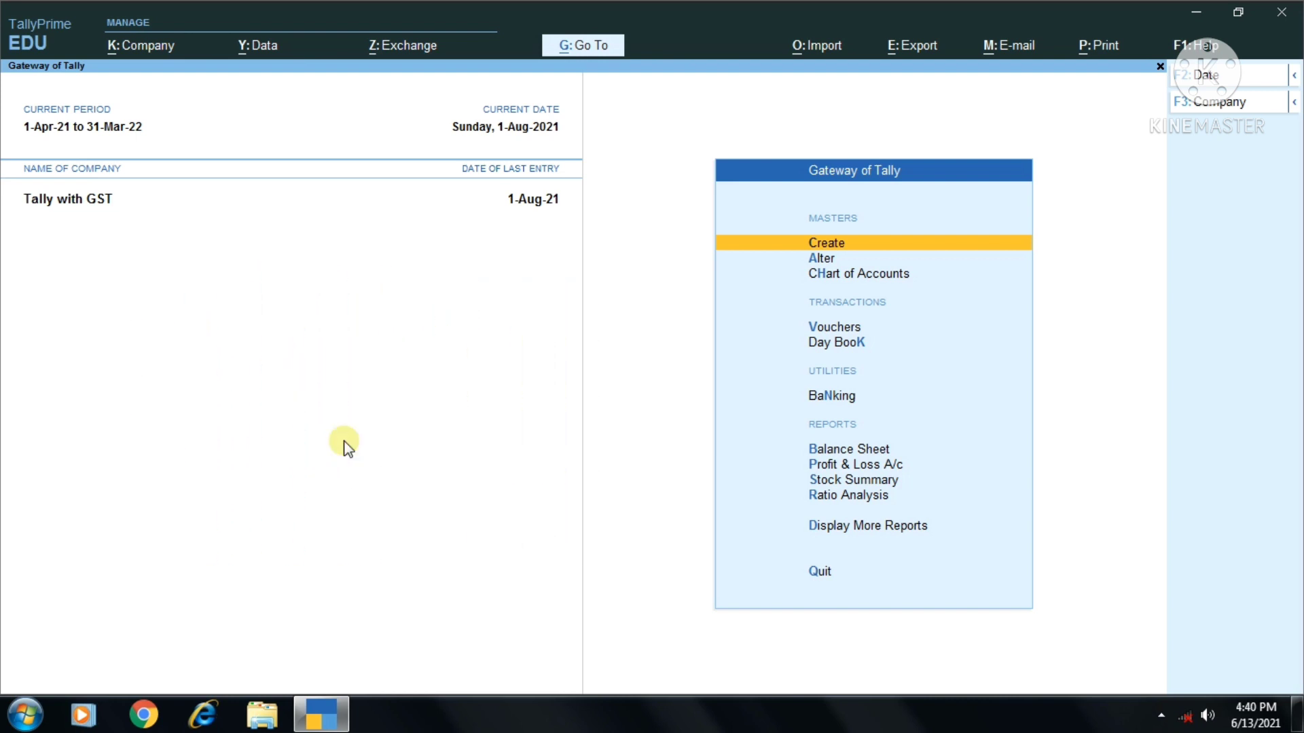
Step: Start a new purchase voucher and set its voucher date to 1-9-2021
{"action": "left_click", "coordinate": [826, 330]}
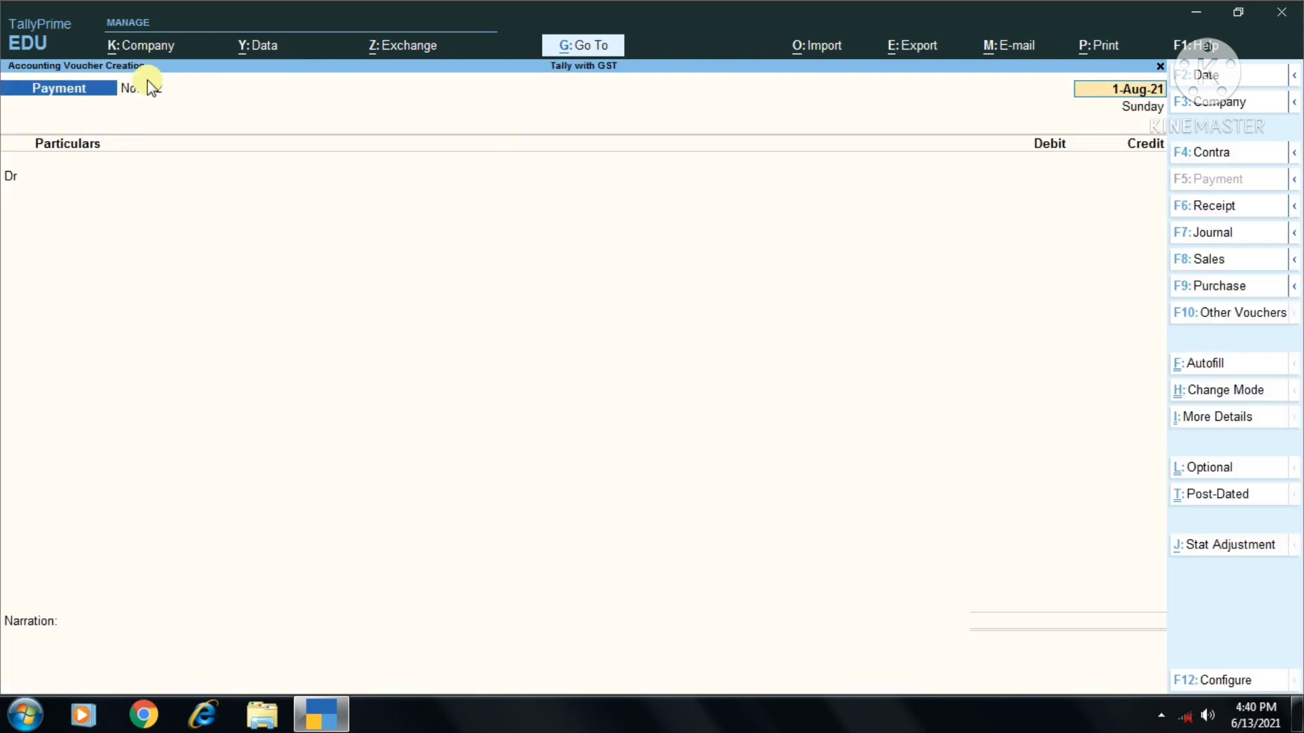
{"action": "key", "text": "F9"}
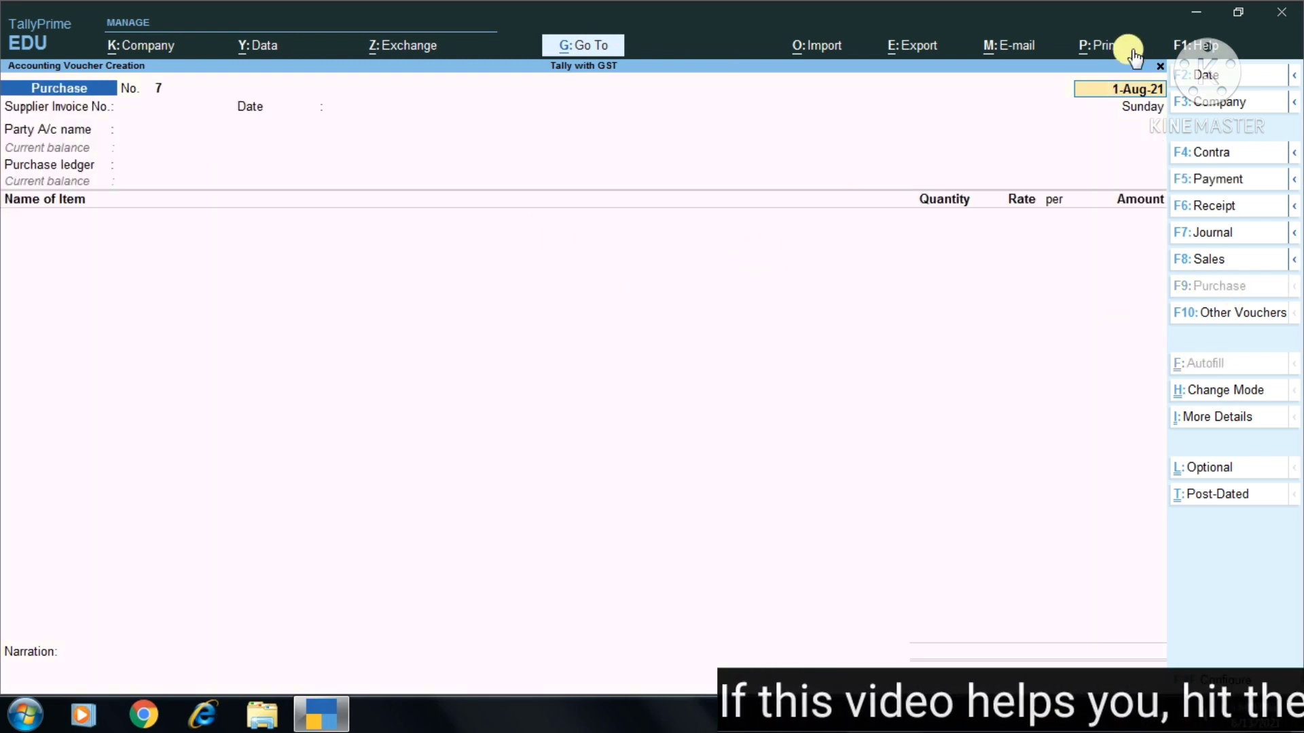
{"action": "key", "text": "F2"}
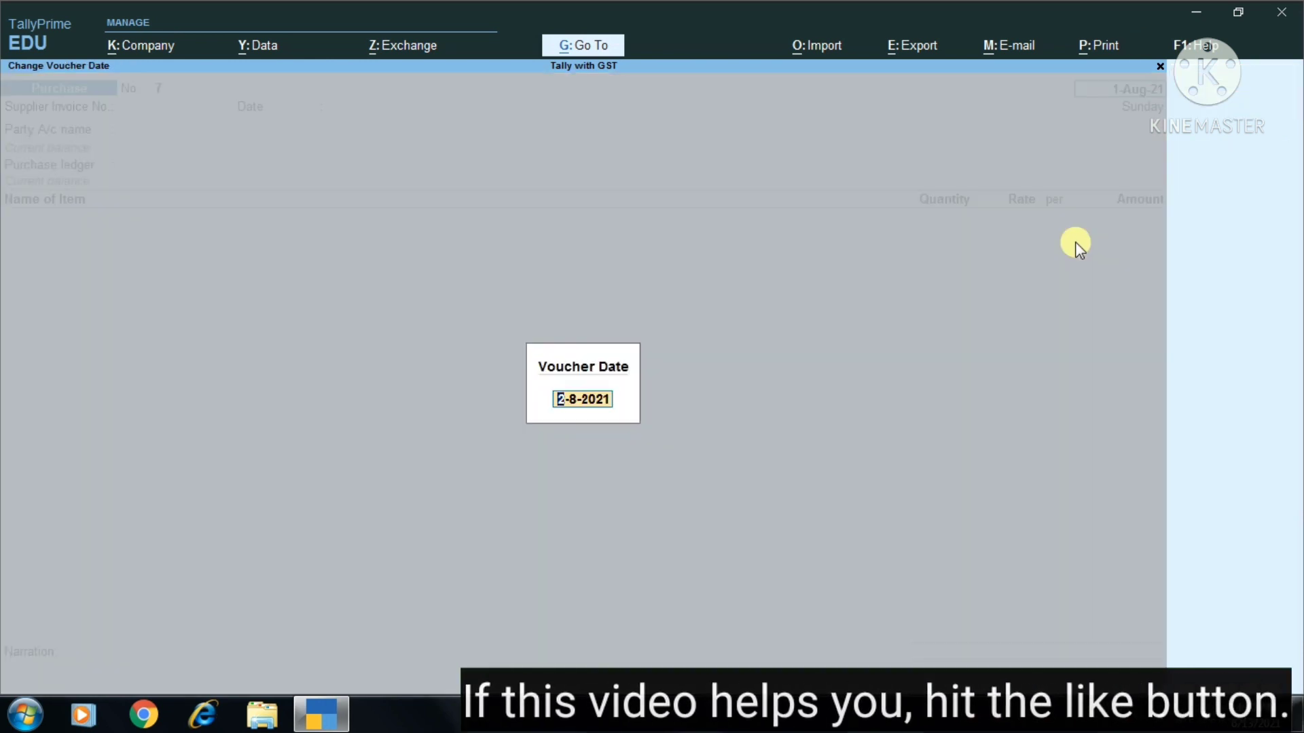
{"action": "type", "text": "1-9"}
{"action": "key", "text": "Return"}
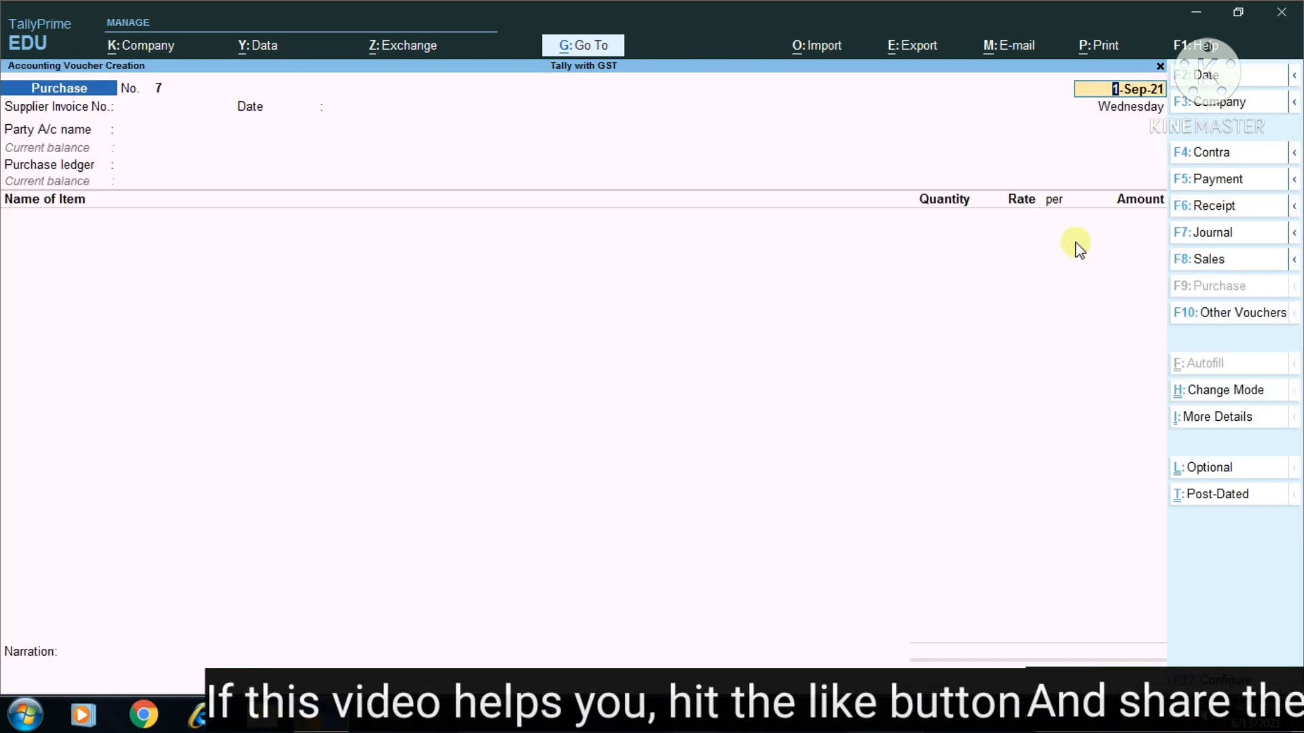
Step: Accept the voucher date and enter 248 as the supplier invoice number
{"action": "key", "text": "Return"}
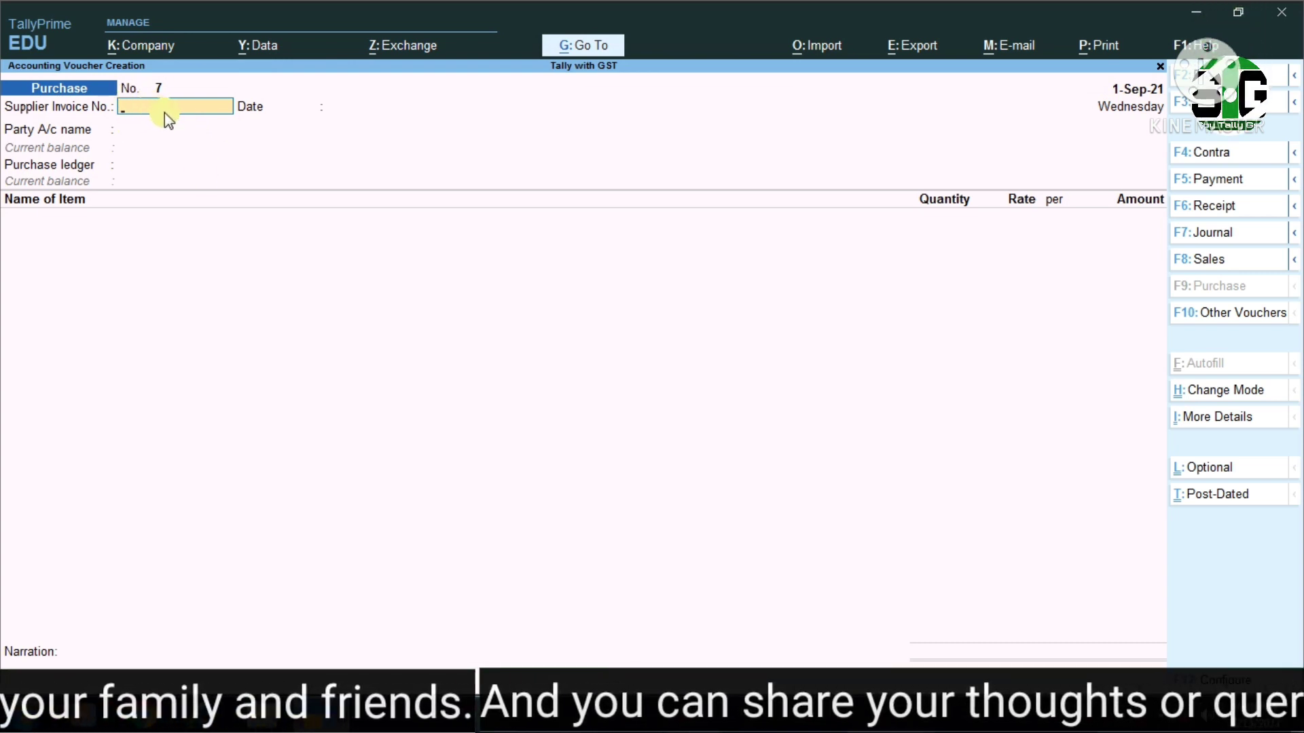
{"action": "type", "text": "248"}
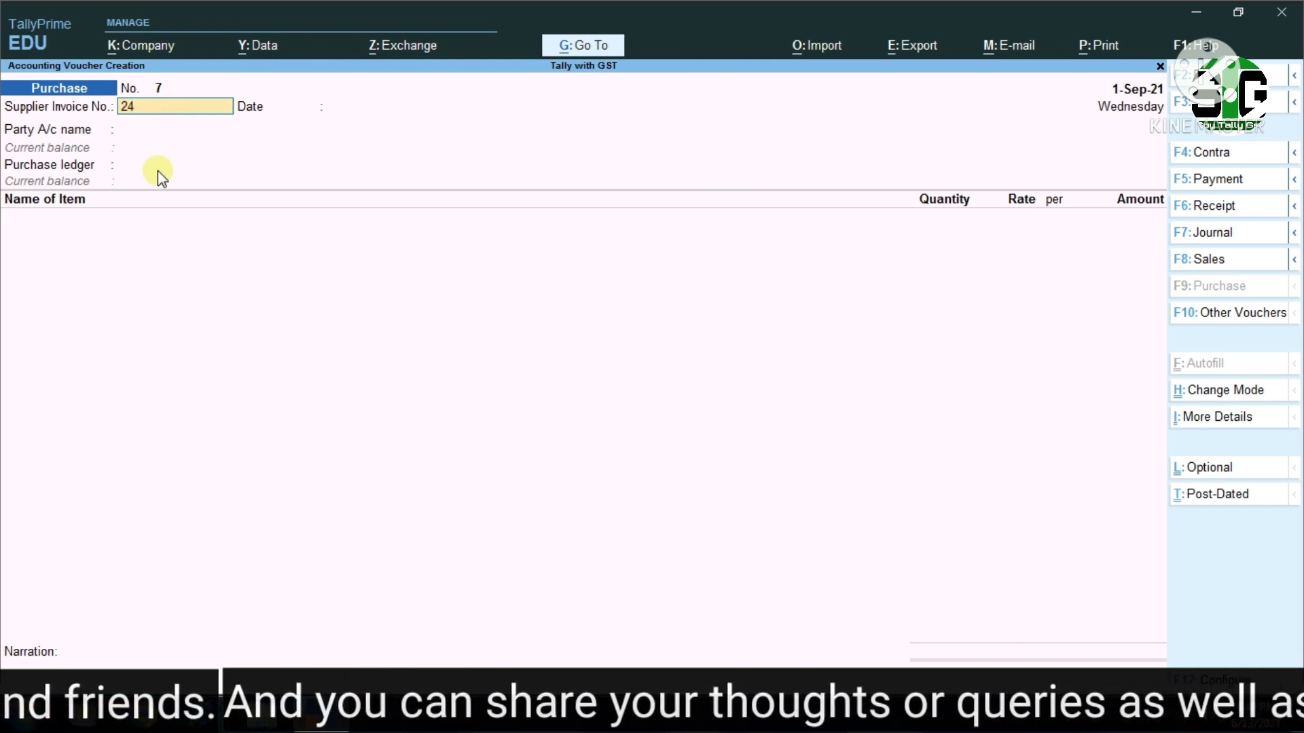
{"action": "key", "text": "Return"}
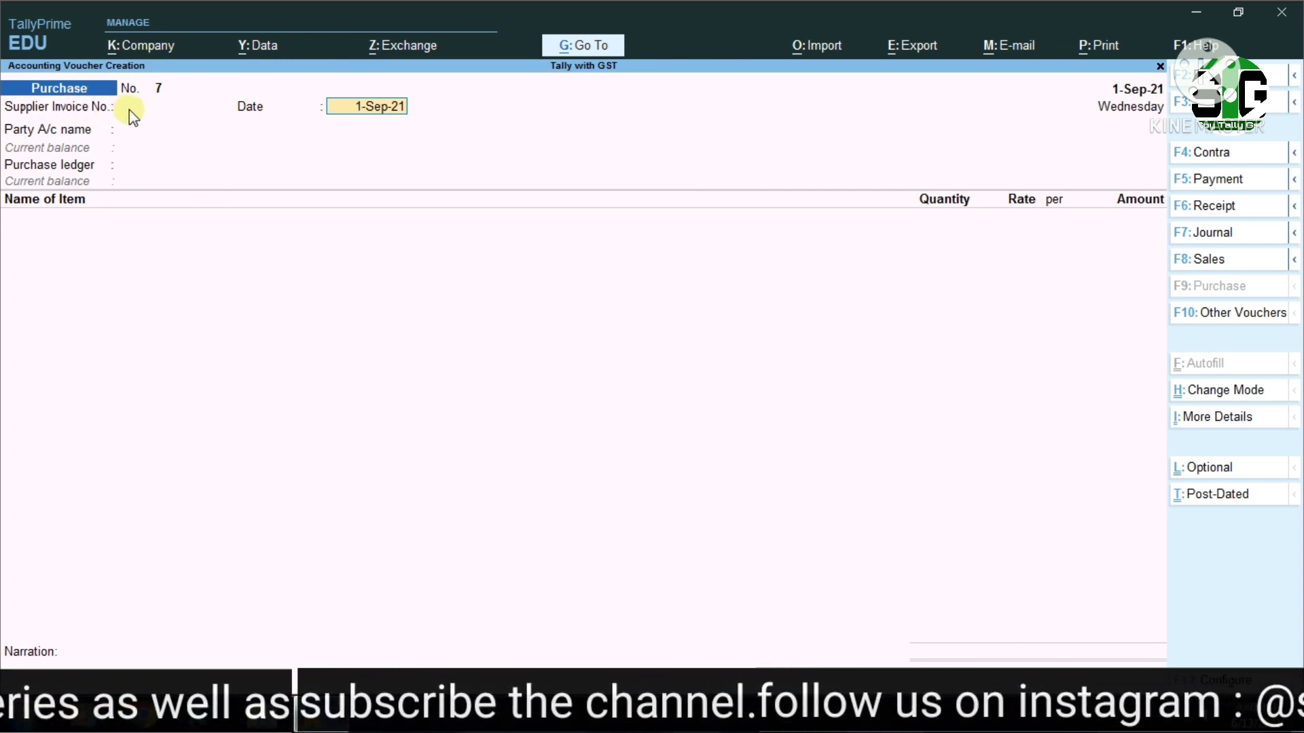
Step: Keep Provide Supplier Invoice details at Yes in the voucher configuration and accept 1-Sep-21 as the supplier invoice date
{"action": "key", "text": "F12"}
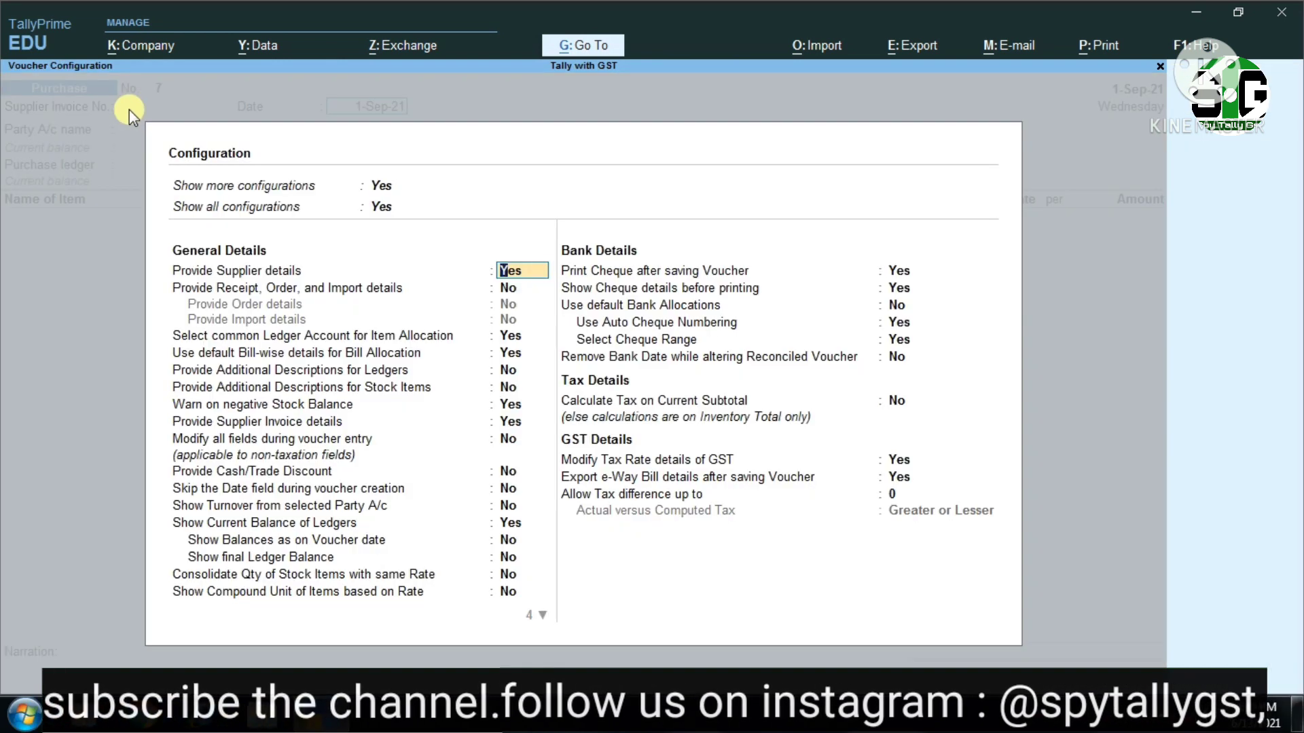
{"action": "left_click", "coordinate": [286, 423]}
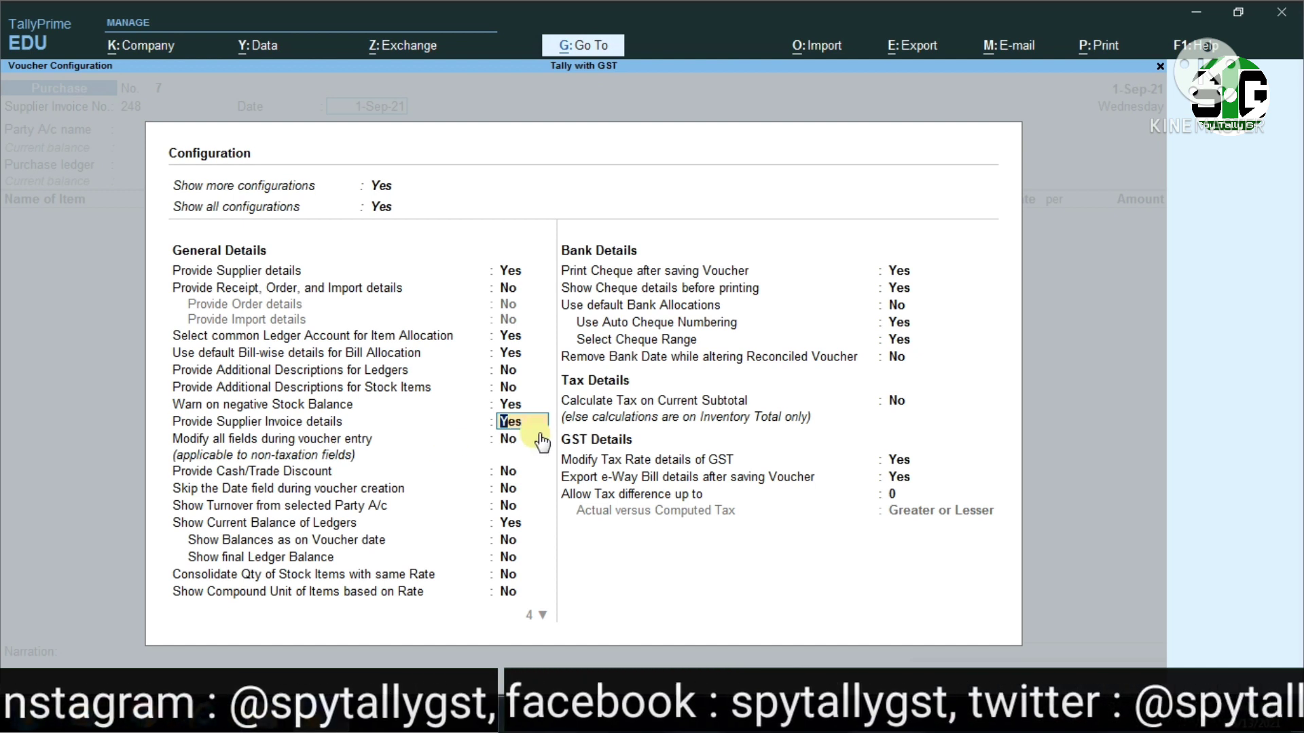
{"action": "key", "text": "ctrl+a"}
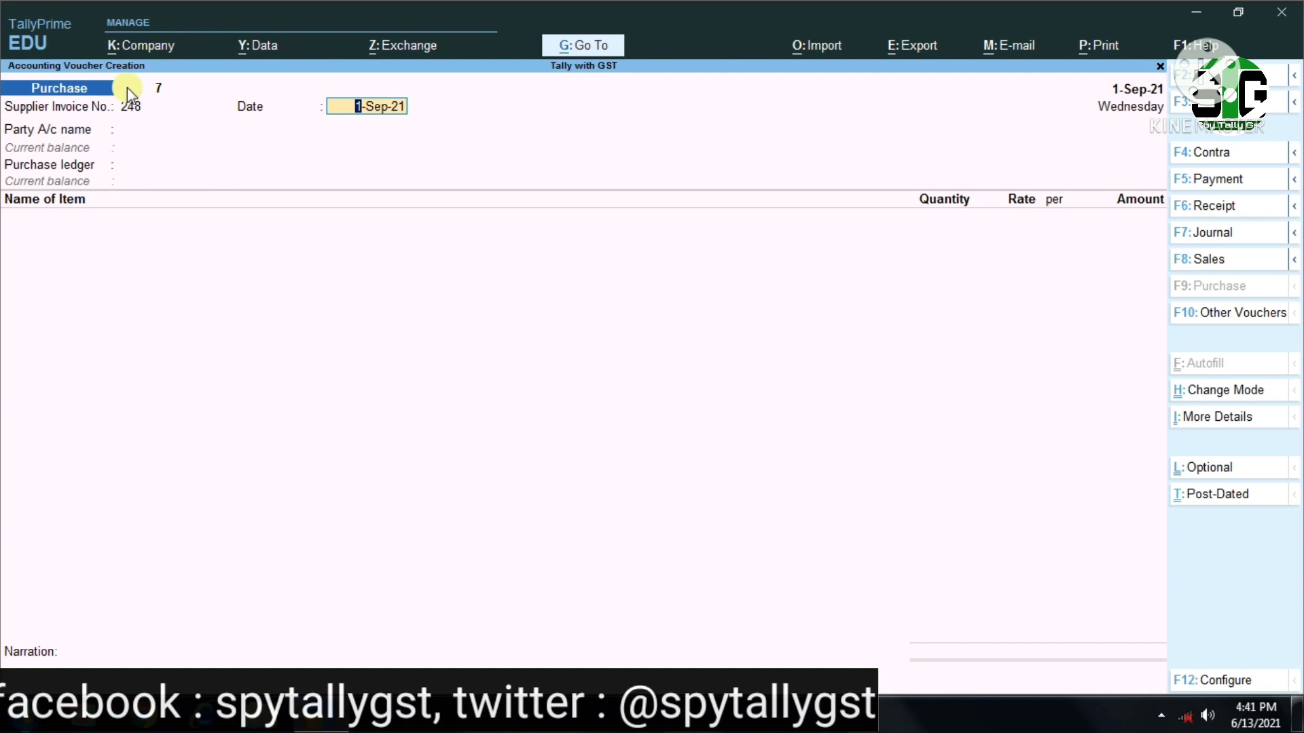
{"action": "key", "text": "Return"}
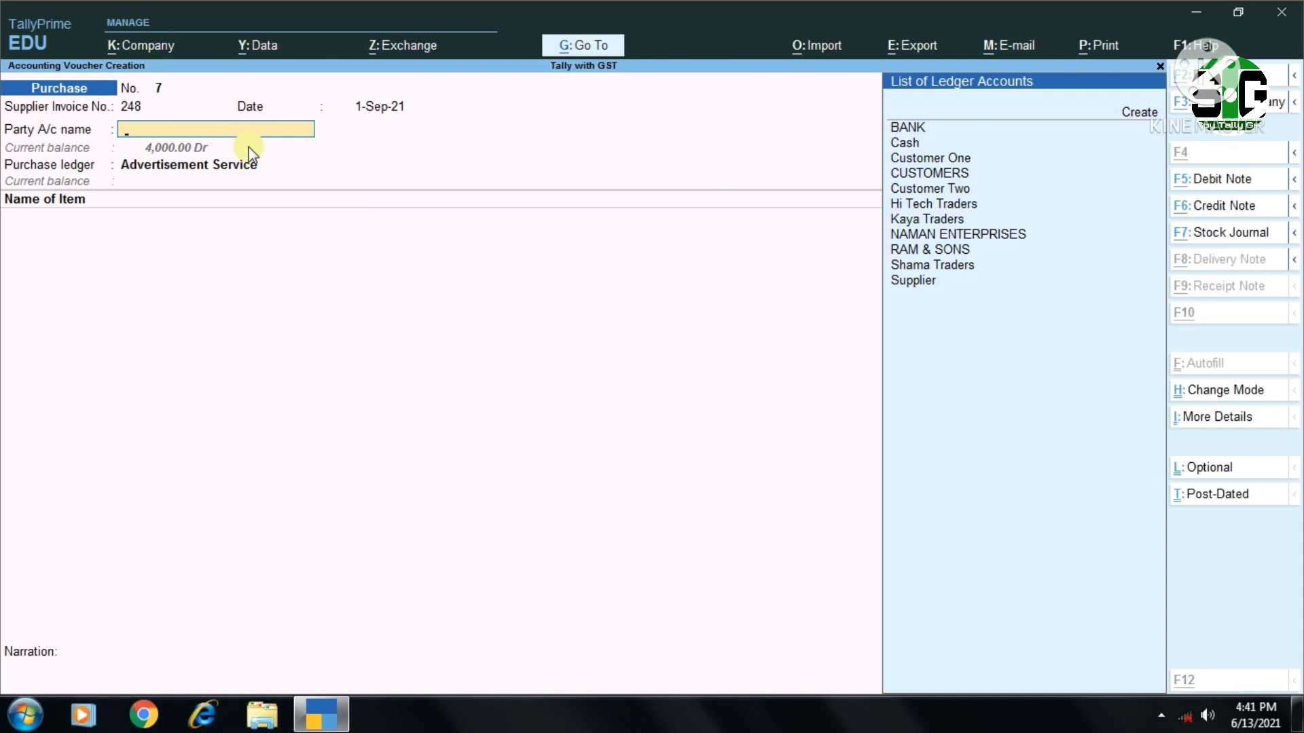
Step: Create a party ledger named Supplier One under the Sundry Creditors group from the voucher's party account field
{"action": "key", "text": "alt+c"}
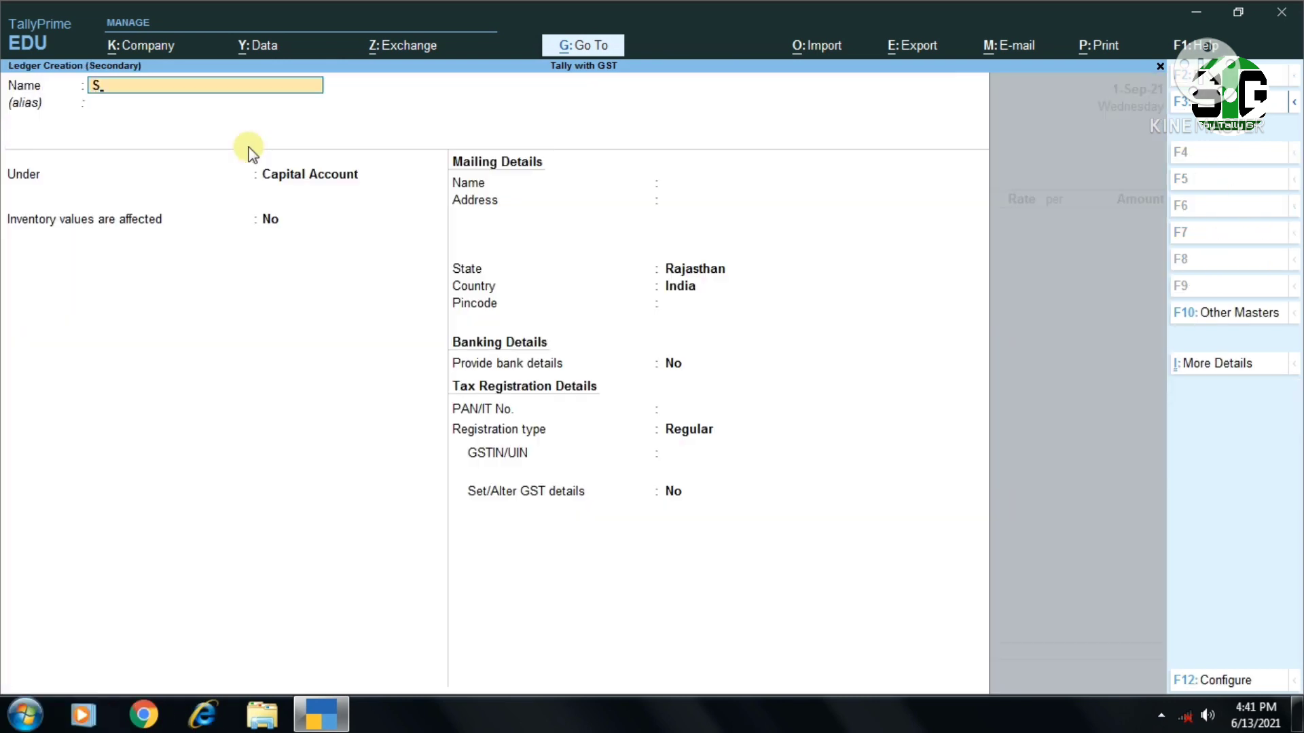
{"action": "type", "text": "Supplier One"}
{"action": "key", "text": "Return"}
{"action": "key", "text": "Return"}
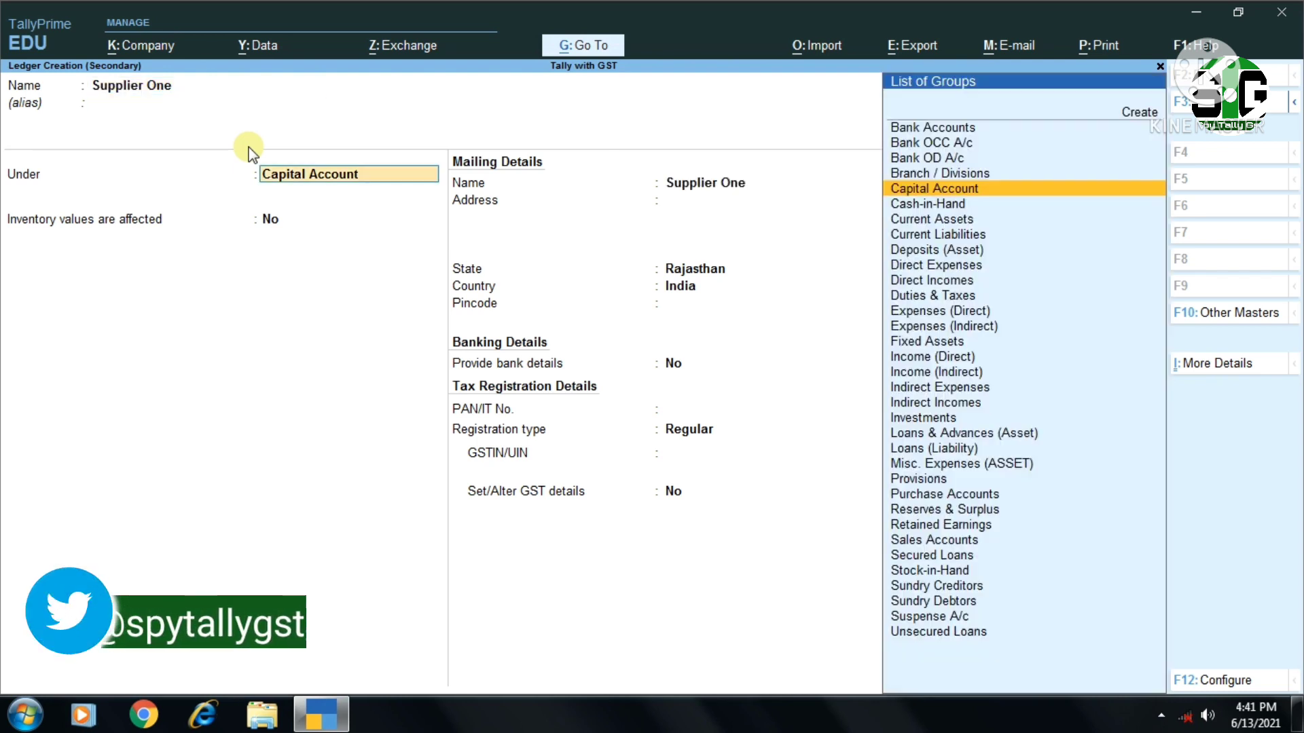
{"action": "type", "text": "Sun"}
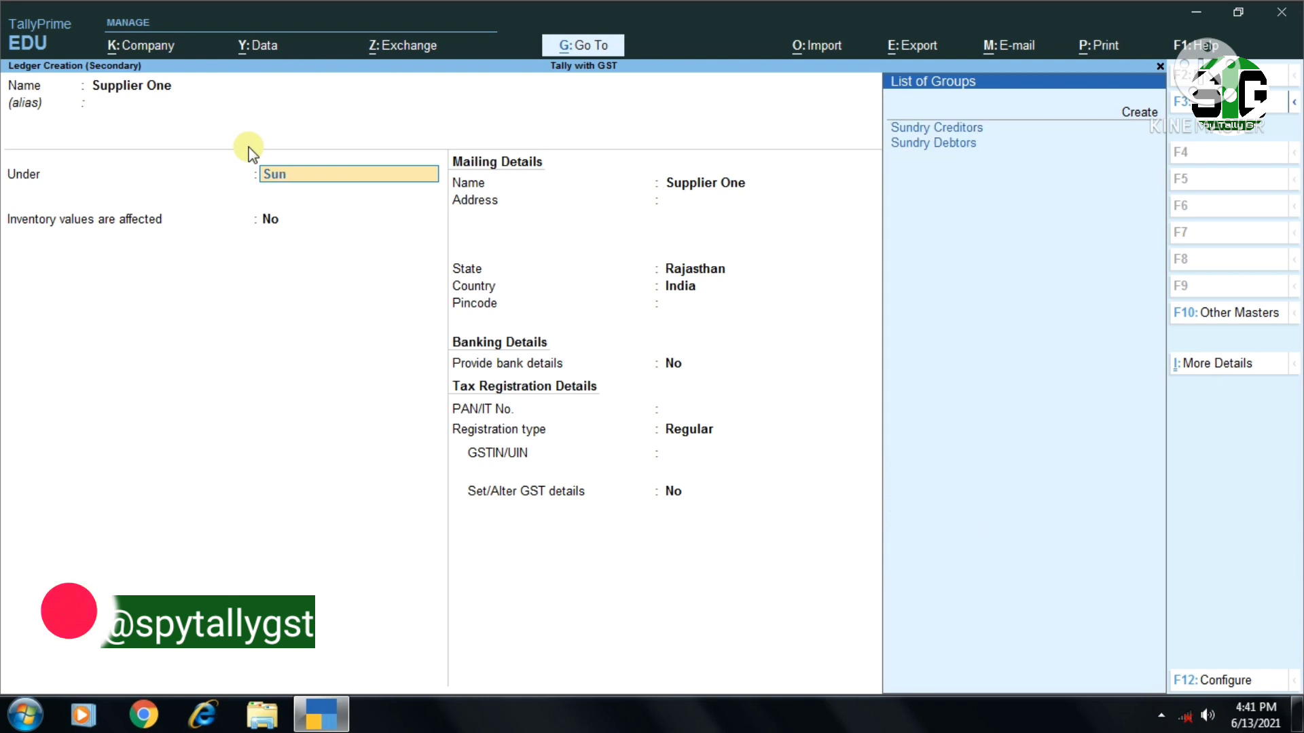
{"action": "key", "text": "Return"}
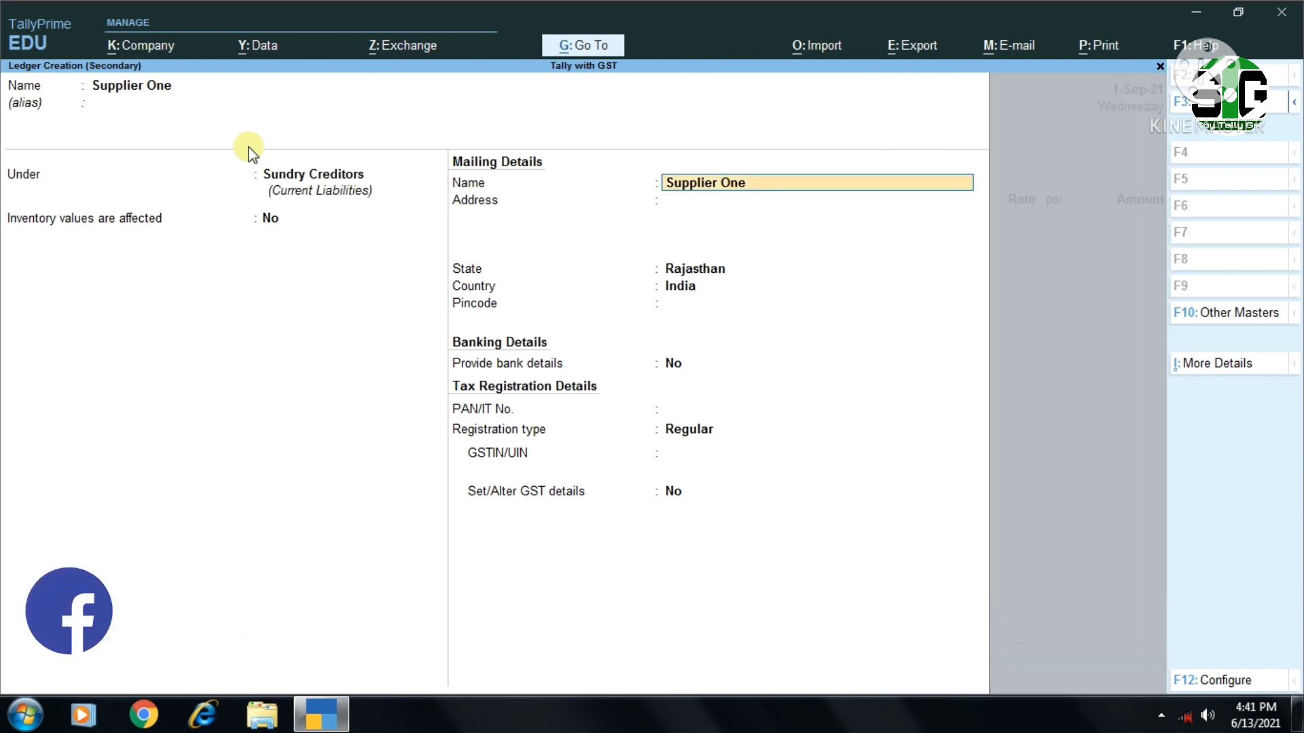
Step: Fill in the supplier's street address and set the state to Tamil Nadu, leaving the pincode blank and bank details at No
{"action": "key", "text": "Return"}
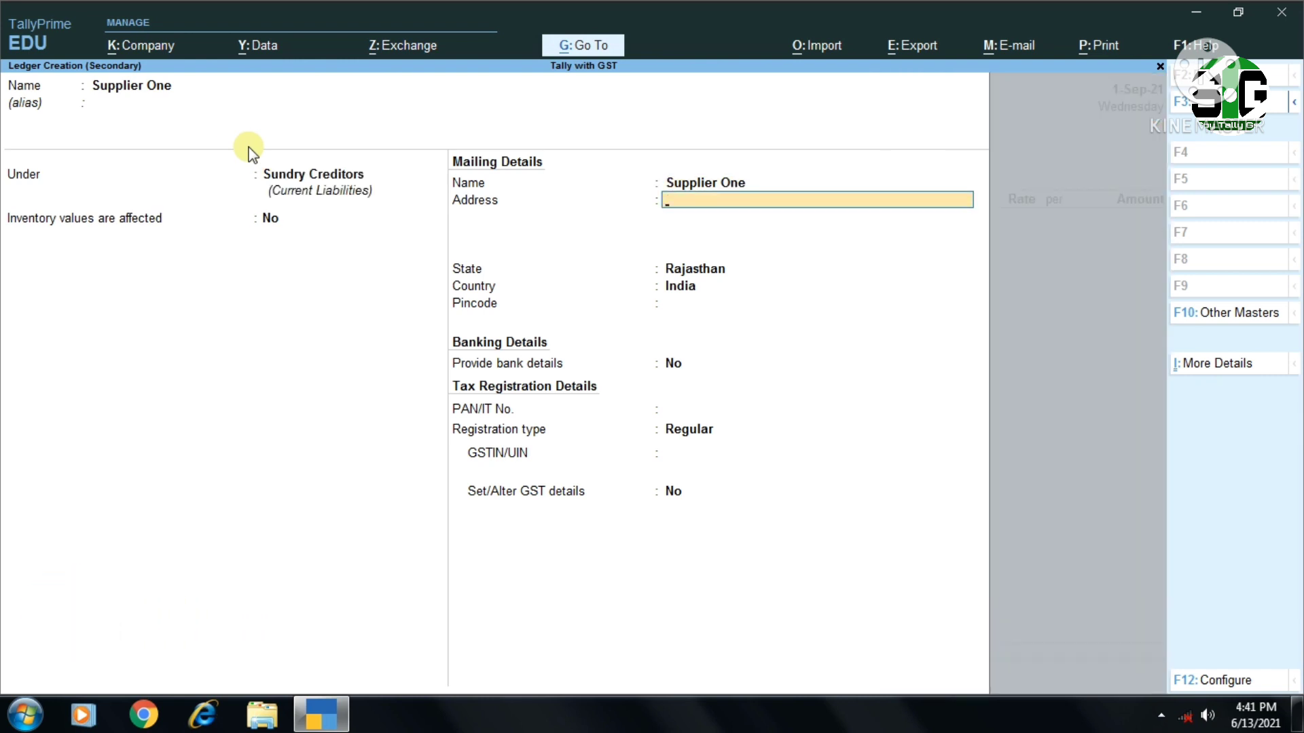
{"action": "type", "text": "Street 420"}
{"action": "key", "text": "Return"}
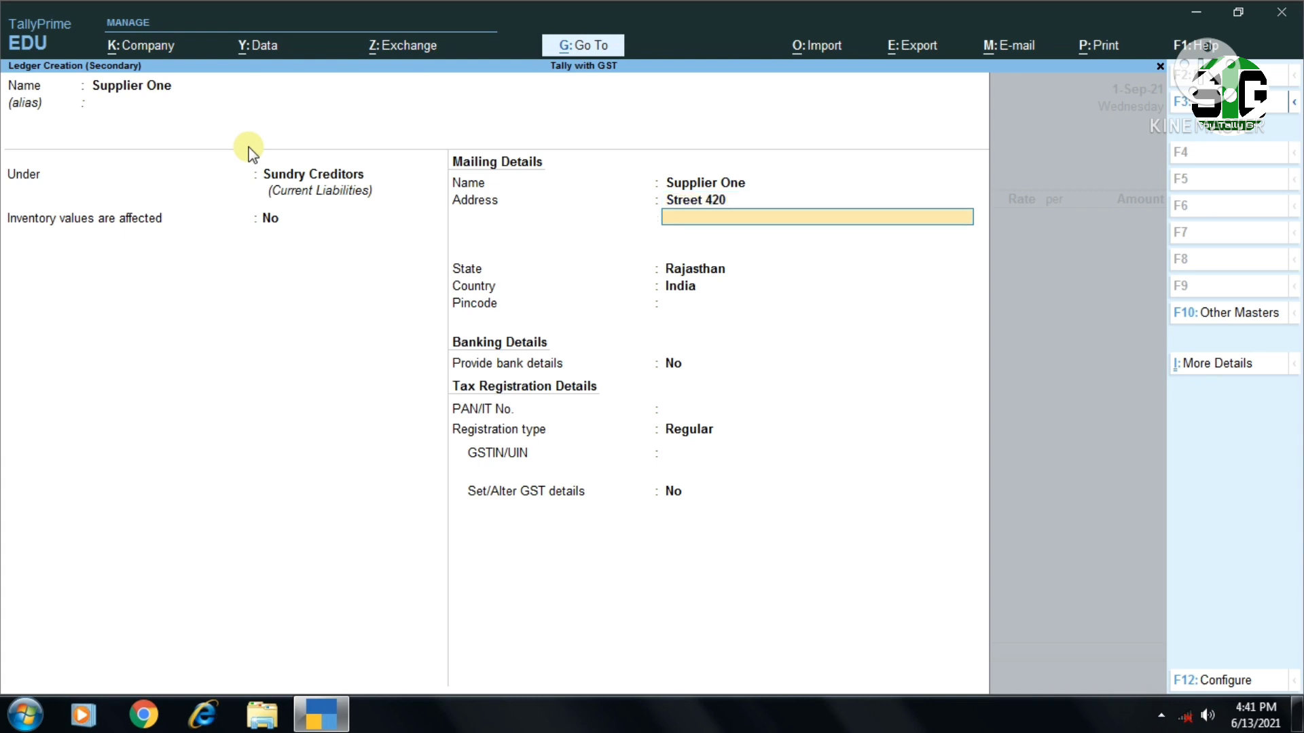
{"action": "key", "text": "Return"}
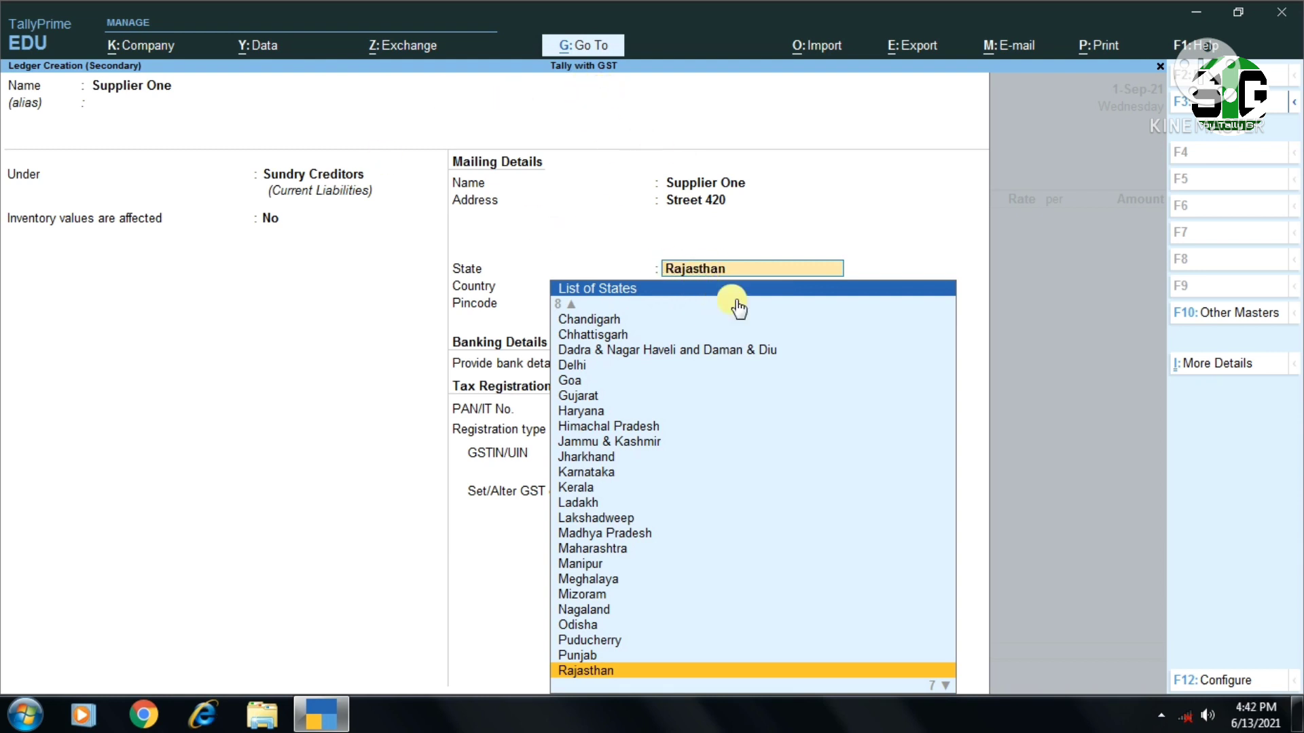
{"action": "type", "text": "Tami"}
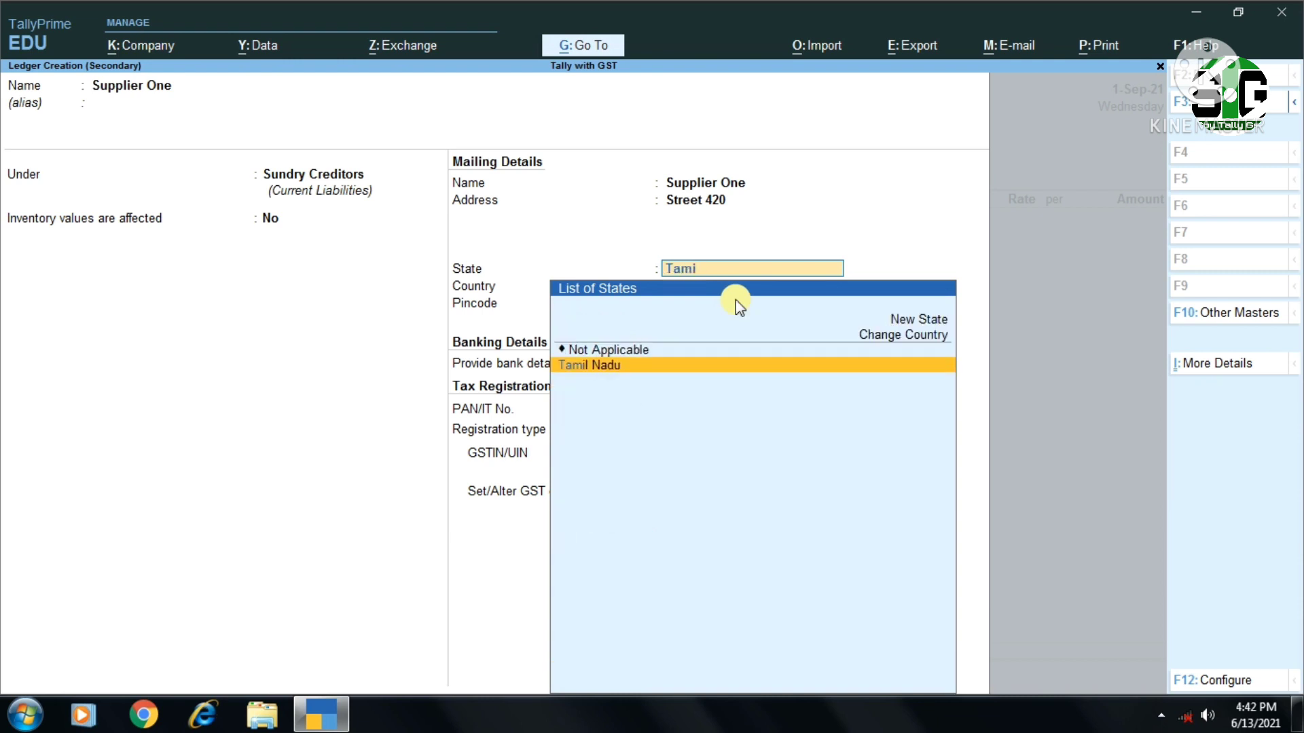
{"action": "key", "text": "Return"}
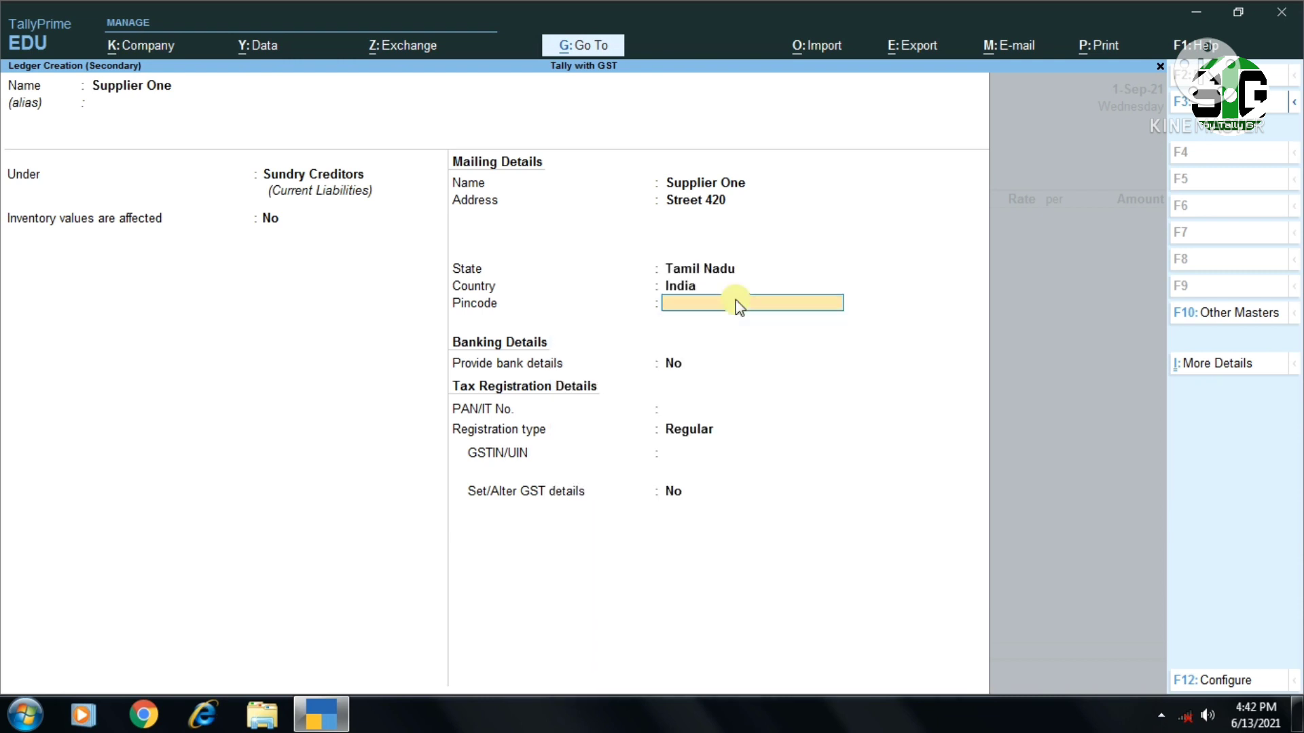
{"action": "key", "text": "Return"}
{"action": "key", "text": "Return"}
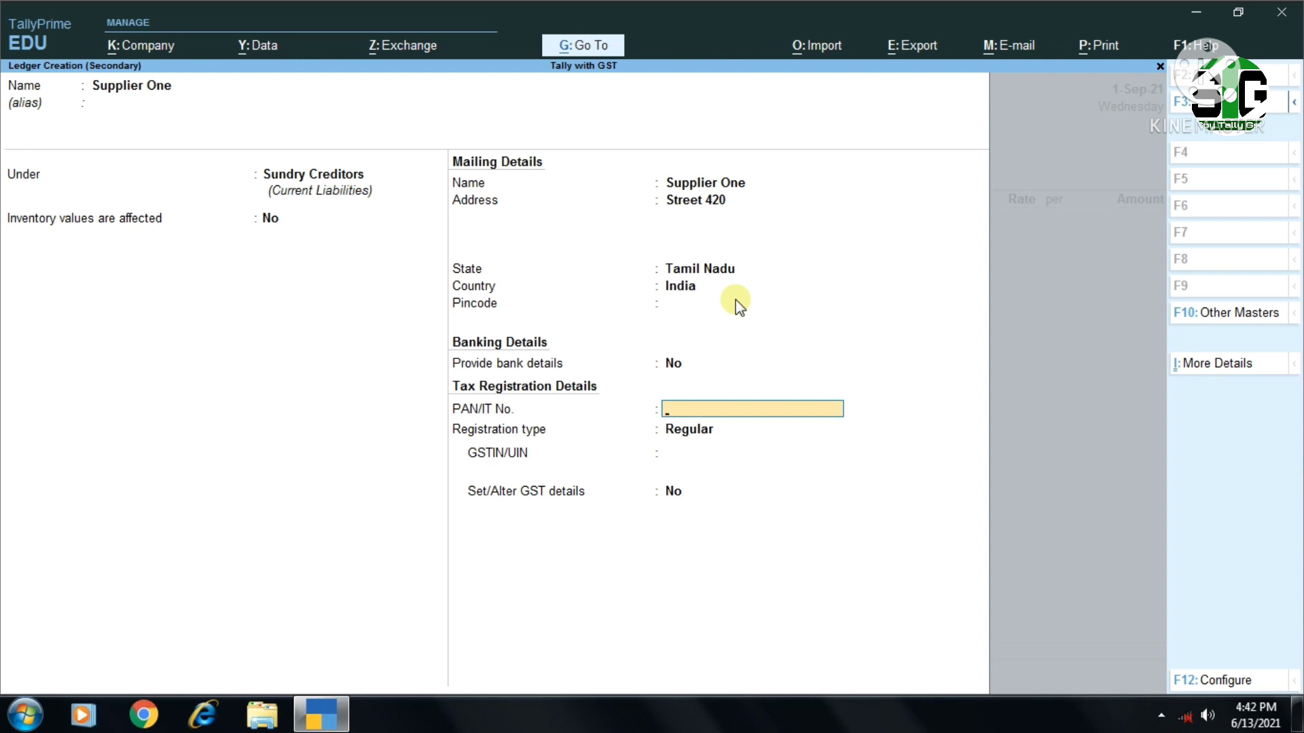
Step: Keep the registration type Regular, enter the supplier's GSTIN, and save the ledger without setting further GST details
{"action": "key", "text": "Return"}
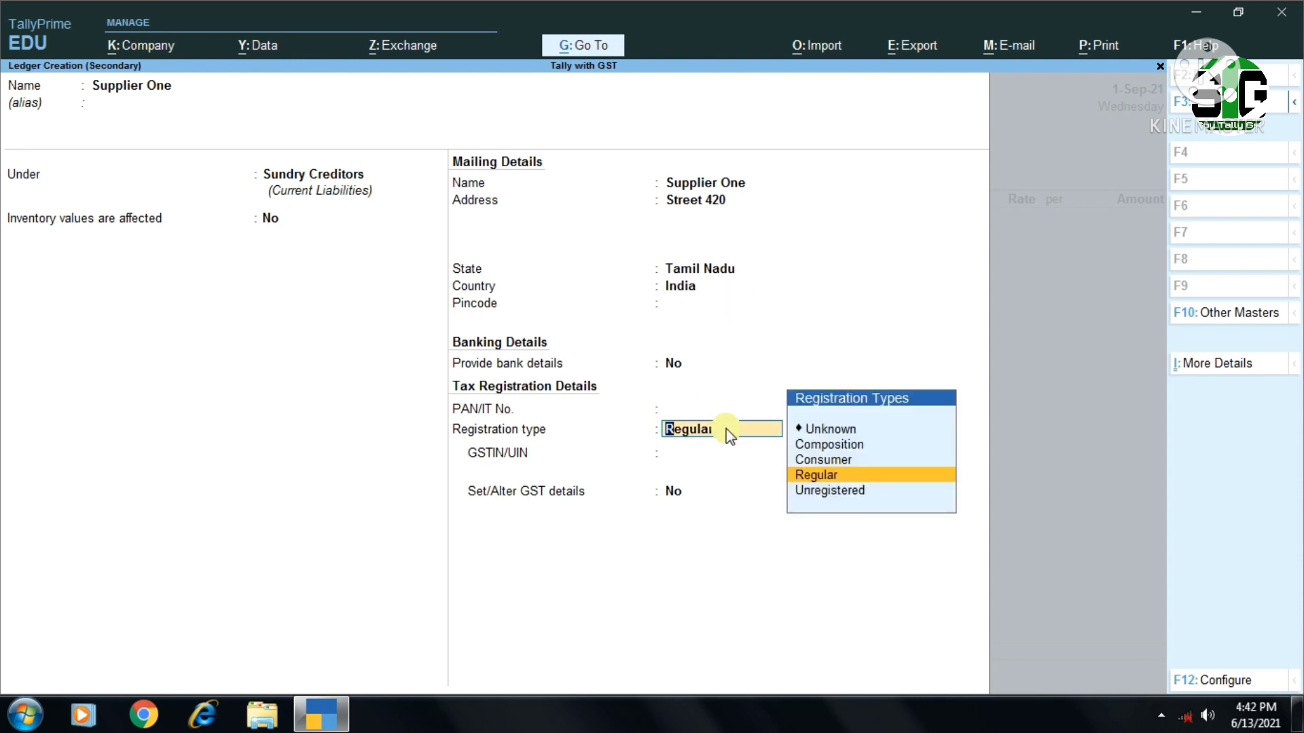
{"action": "key", "text": "Up"}
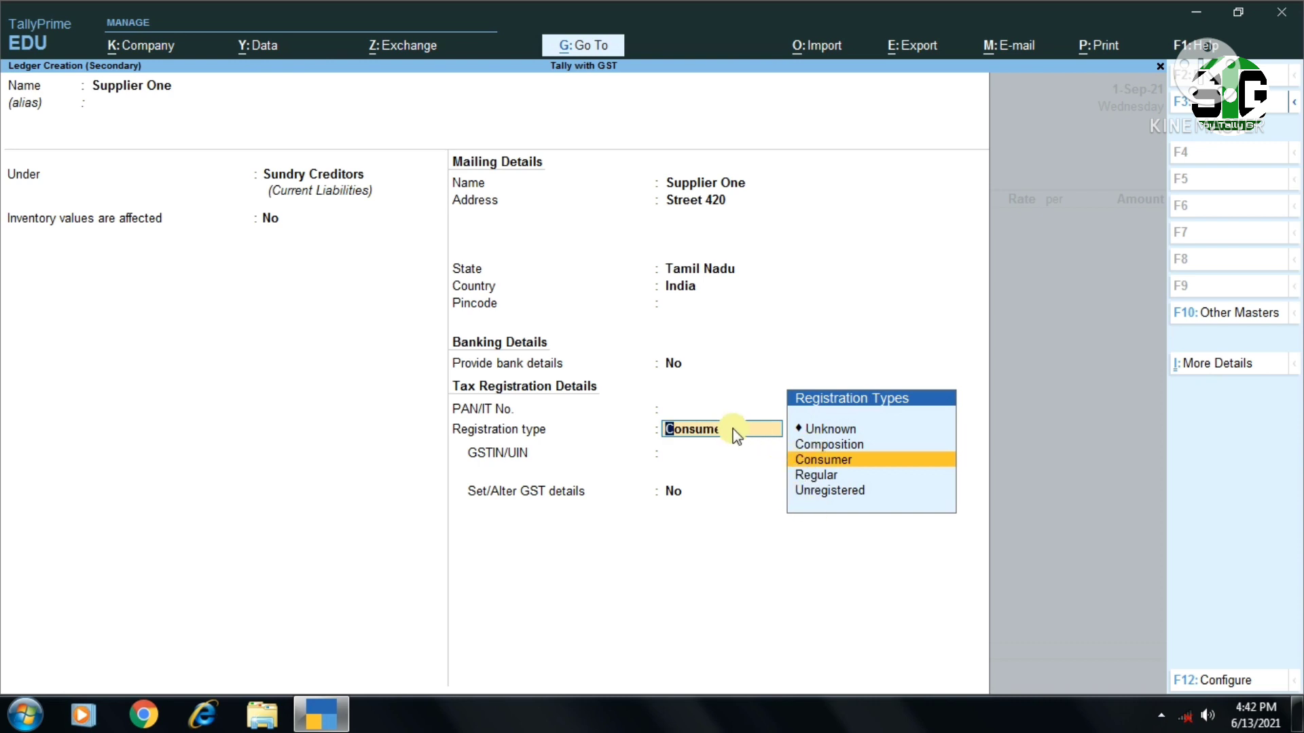
{"action": "key", "text": "Down"}
{"action": "key", "text": "Return"}
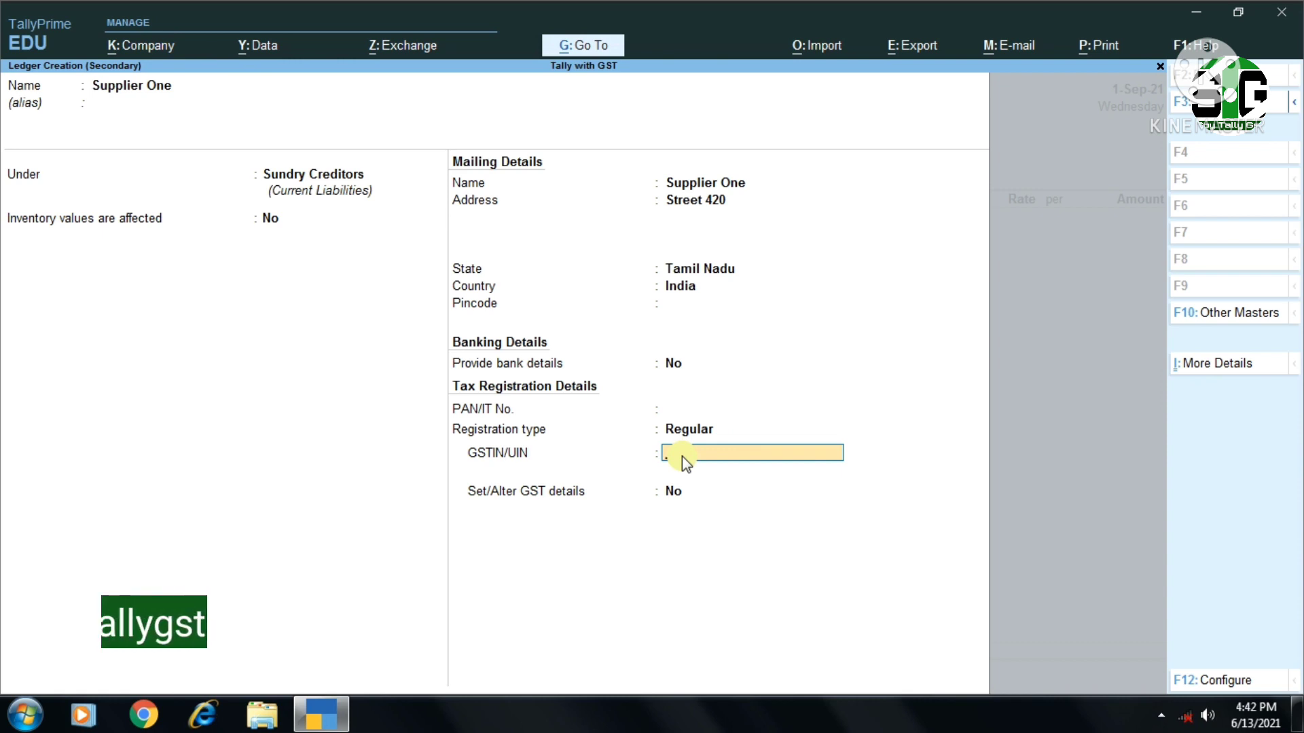
{"action": "type", "text": "33GGGGG2458ZAZ2"}
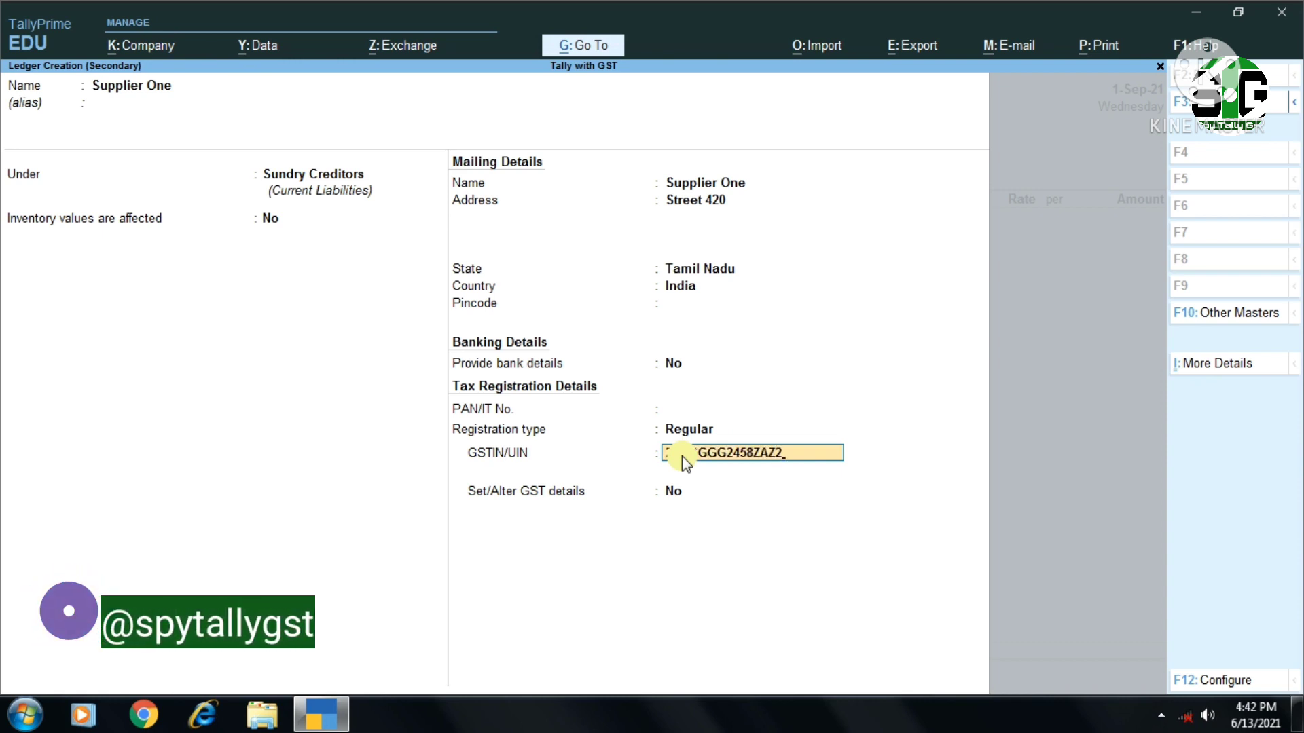
{"action": "key", "text": "Return"}
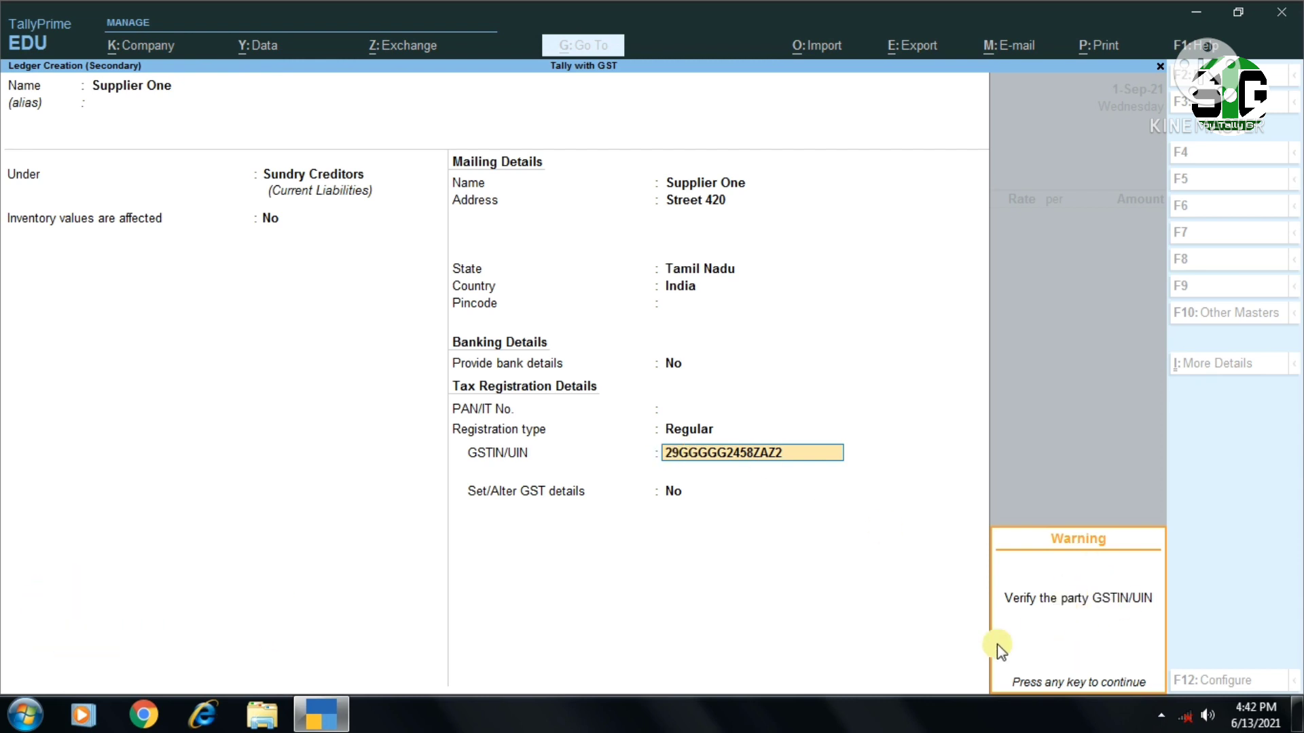
{"action": "key", "text": "Return"}
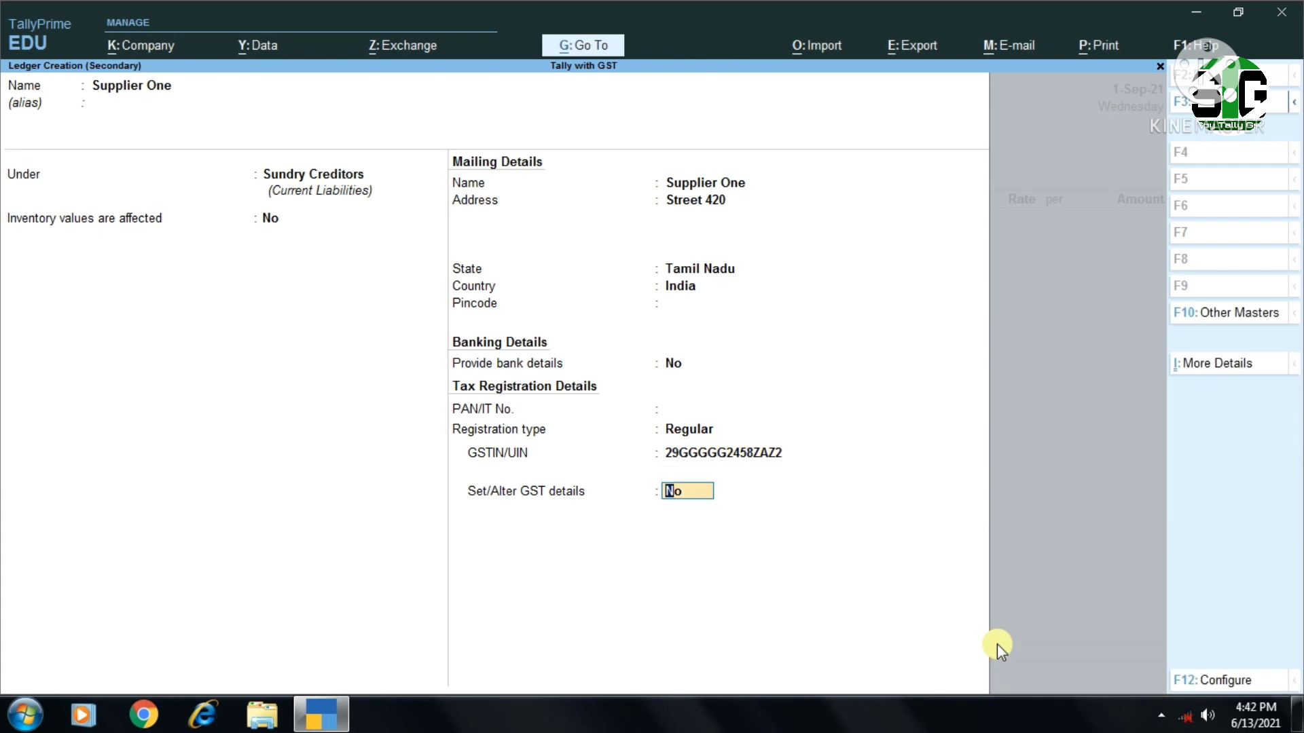
{"action": "key", "text": "Return"}
{"action": "key", "text": "Return"}
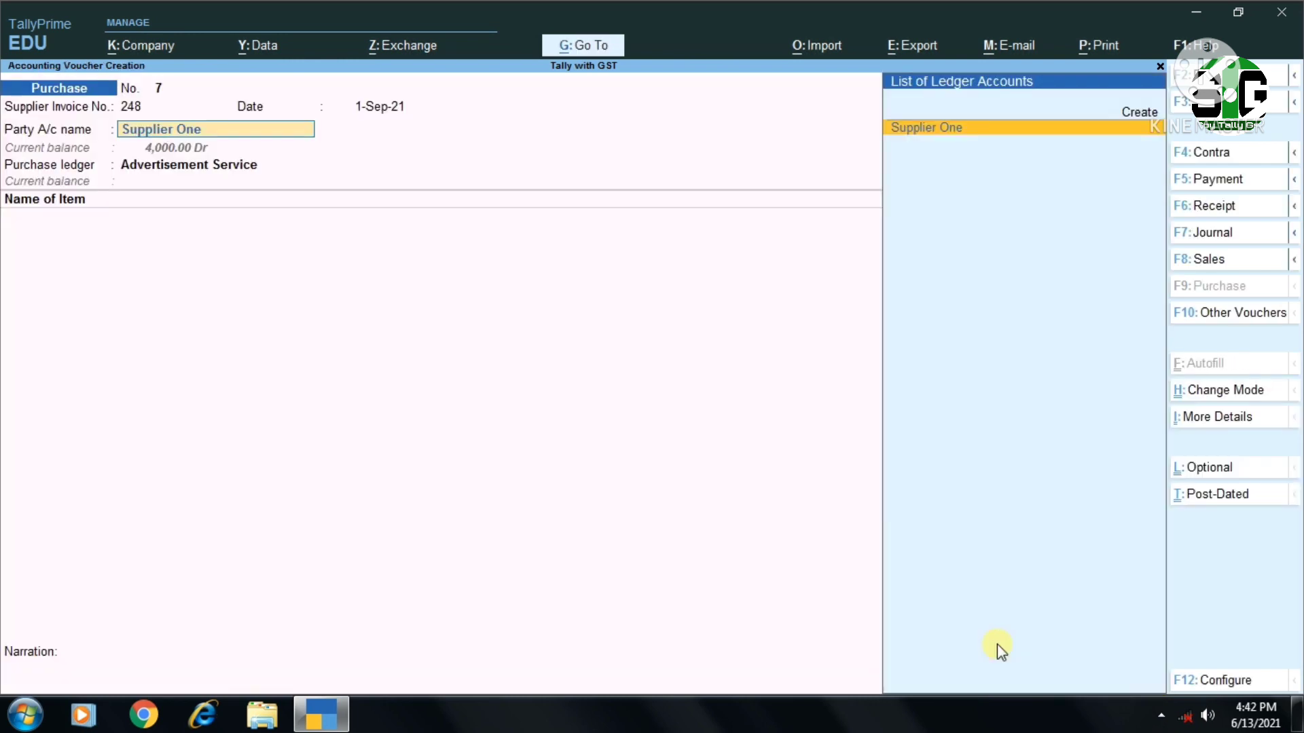
Step: Use Supplier One as the voucher's party account and accept its party details
{"action": "key", "text": "Return"}
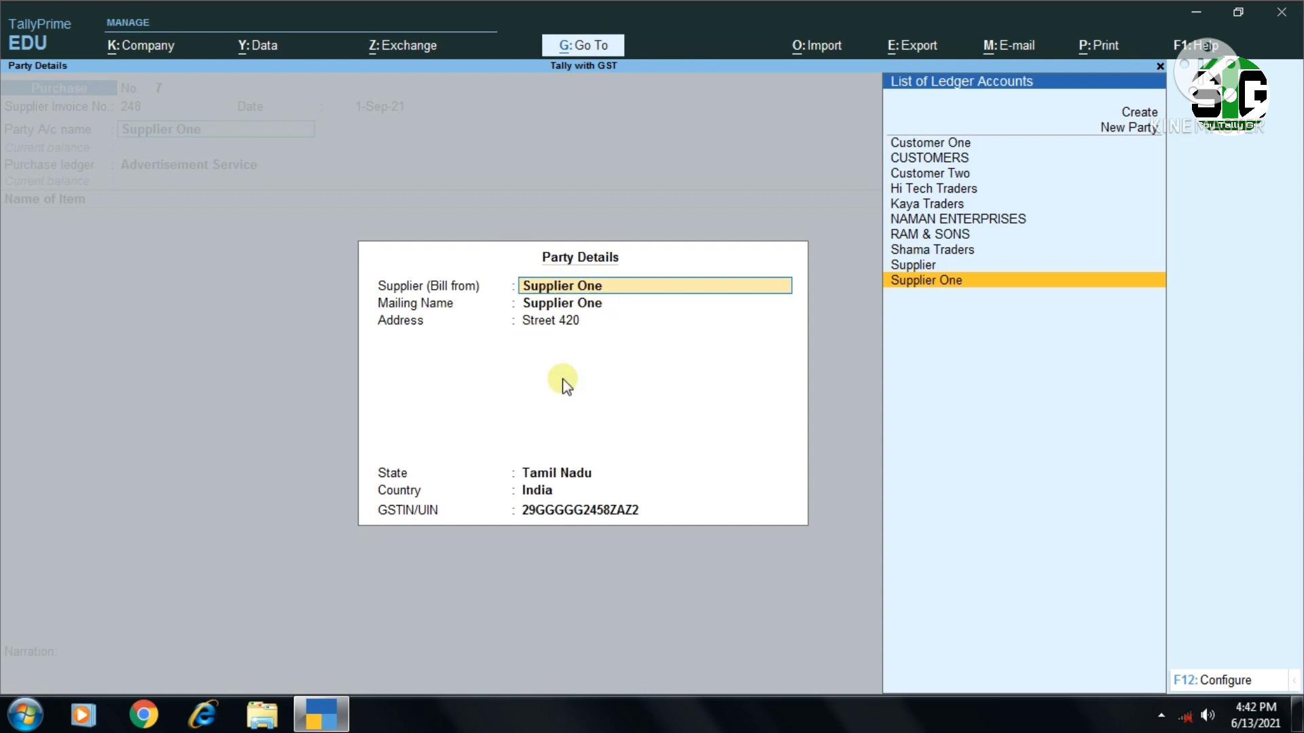
{"action": "key", "text": "Return"}
{"action": "key", "text": "Return"}
{"action": "key", "text": "Return"}
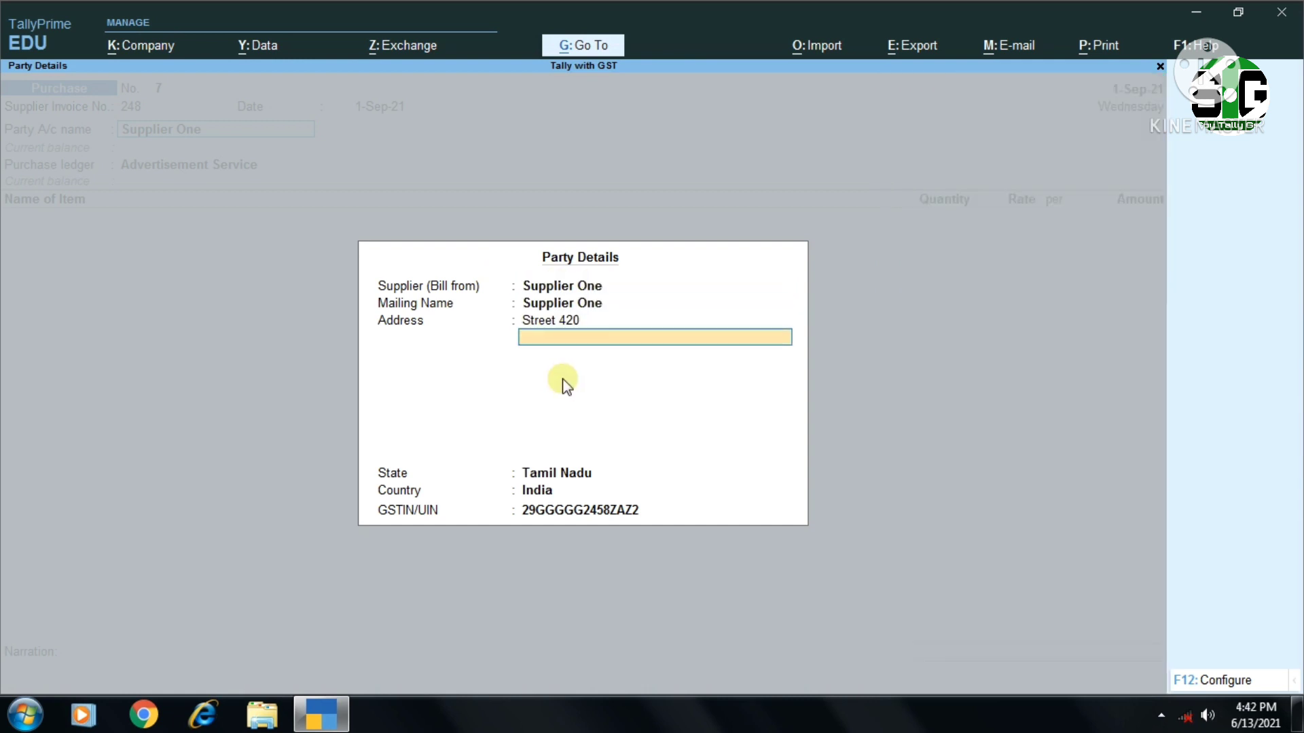
{"action": "key", "text": "Return"}
{"action": "key", "text": "Return"}
{"action": "key", "text": "Return"}
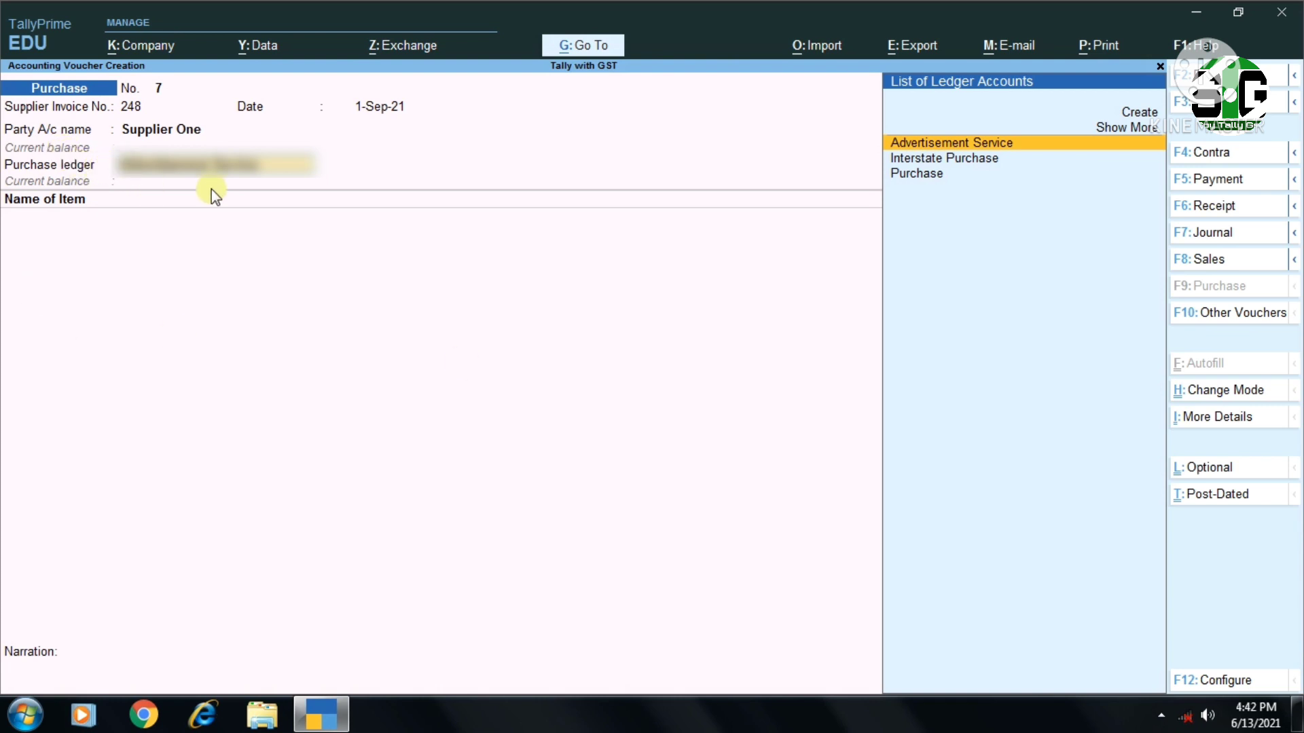
Step: Set the voucher's purchase ledger to Interstate Purchase and return to that ledger field
{"action": "type", "text": "In"}
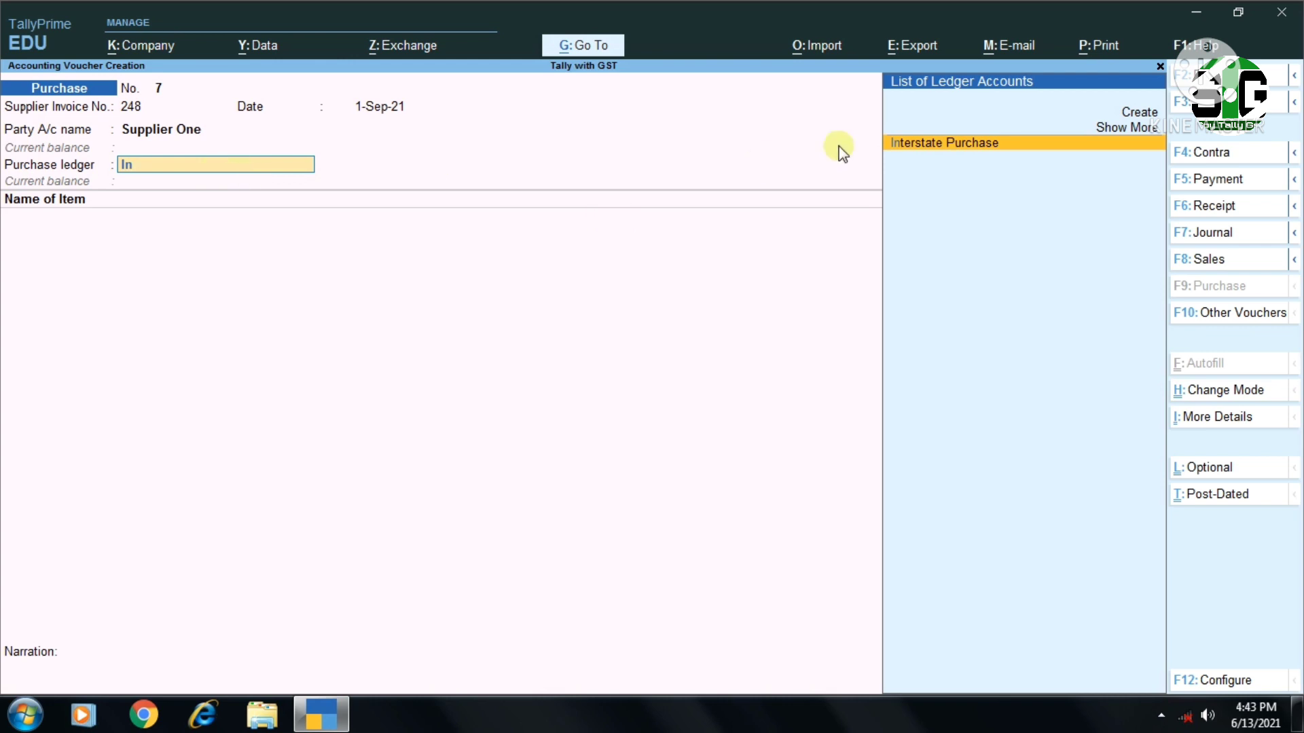
{"action": "key", "text": "Return"}
{"action": "key", "text": "Escape"}
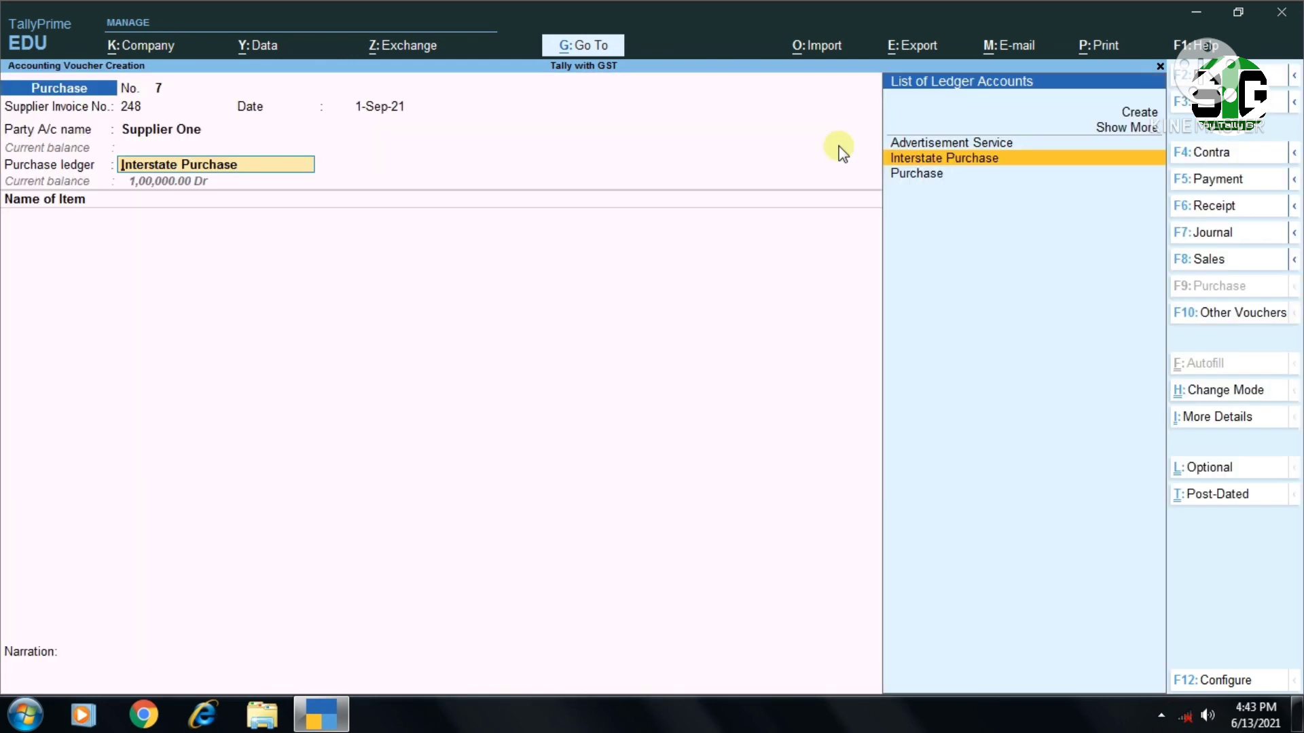
Step: Open the Interstate Purchase ledger for alteration, keep it under Purchase Accounts, and set its type of ledger to Not Applicable
{"action": "key", "text": "ctrl+Return"}
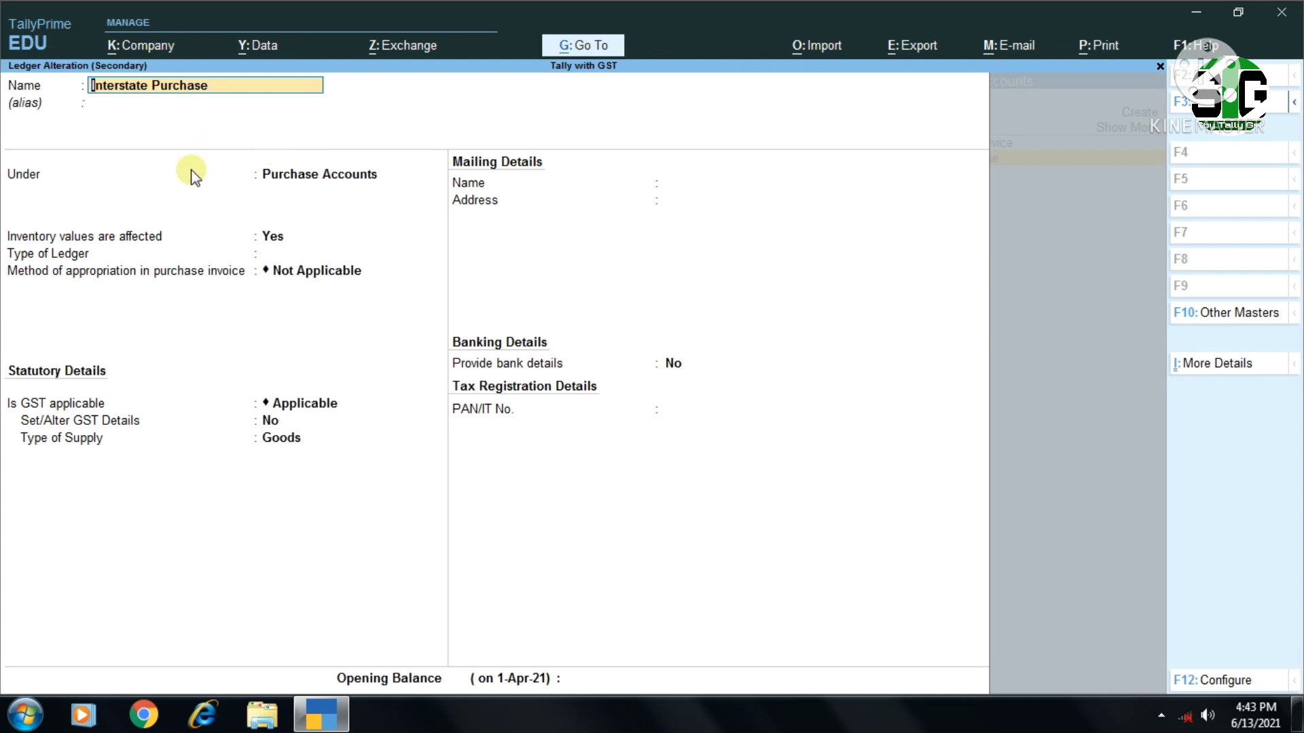
{"action": "key", "text": "Return"}
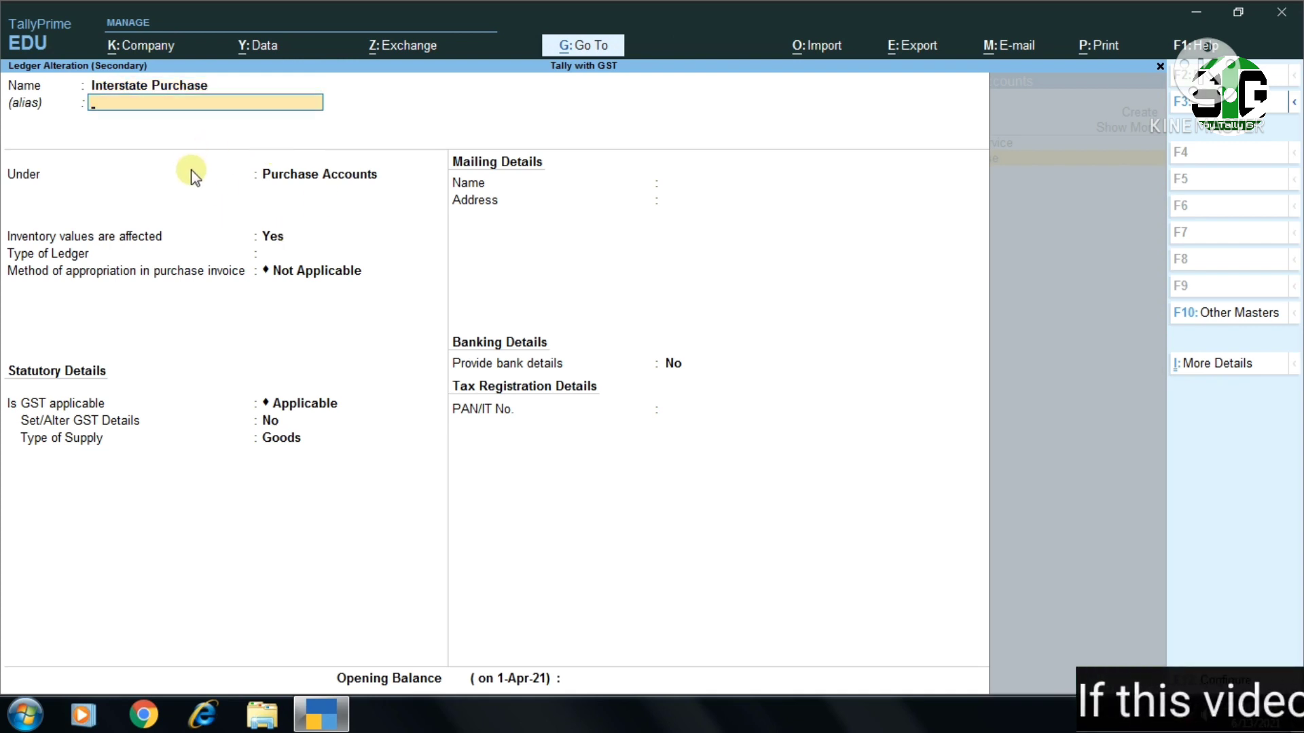
{"action": "key", "text": "Return"}
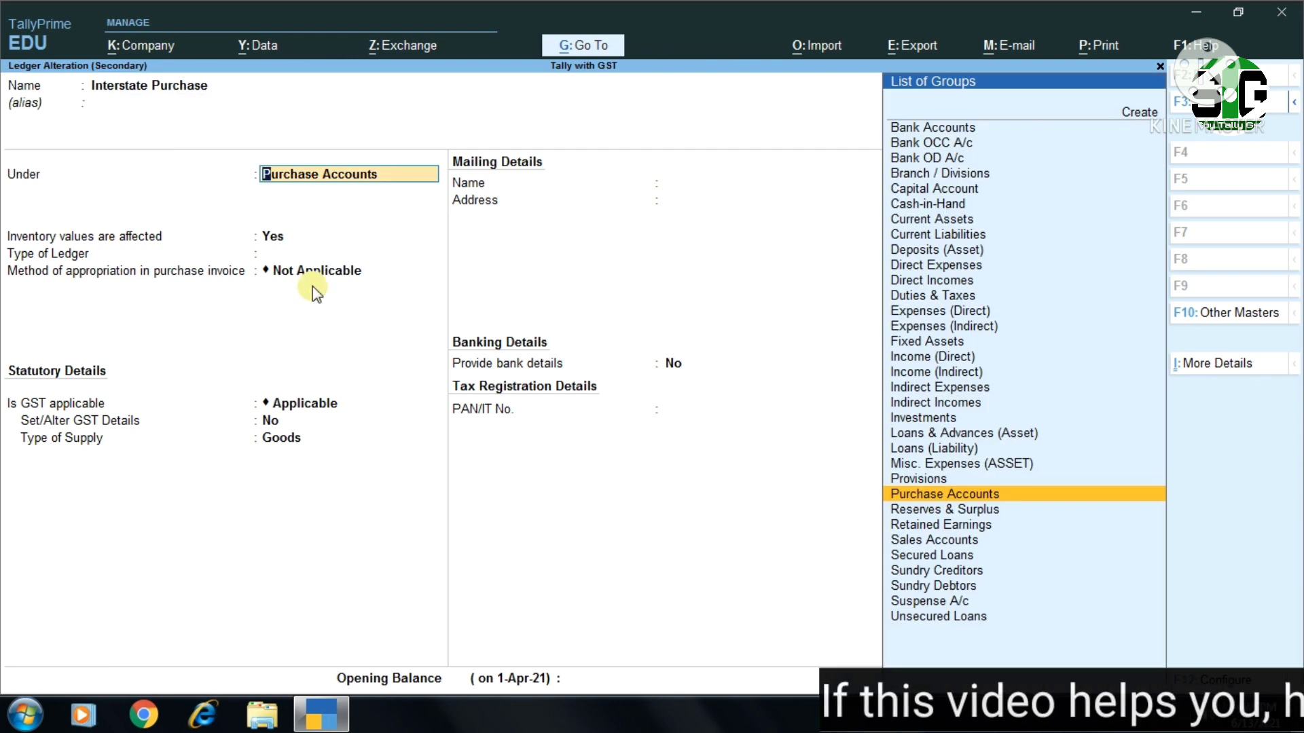
{"action": "key", "text": "Return"}
{"action": "key", "text": "Return"}
{"action": "key", "text": "Return"}
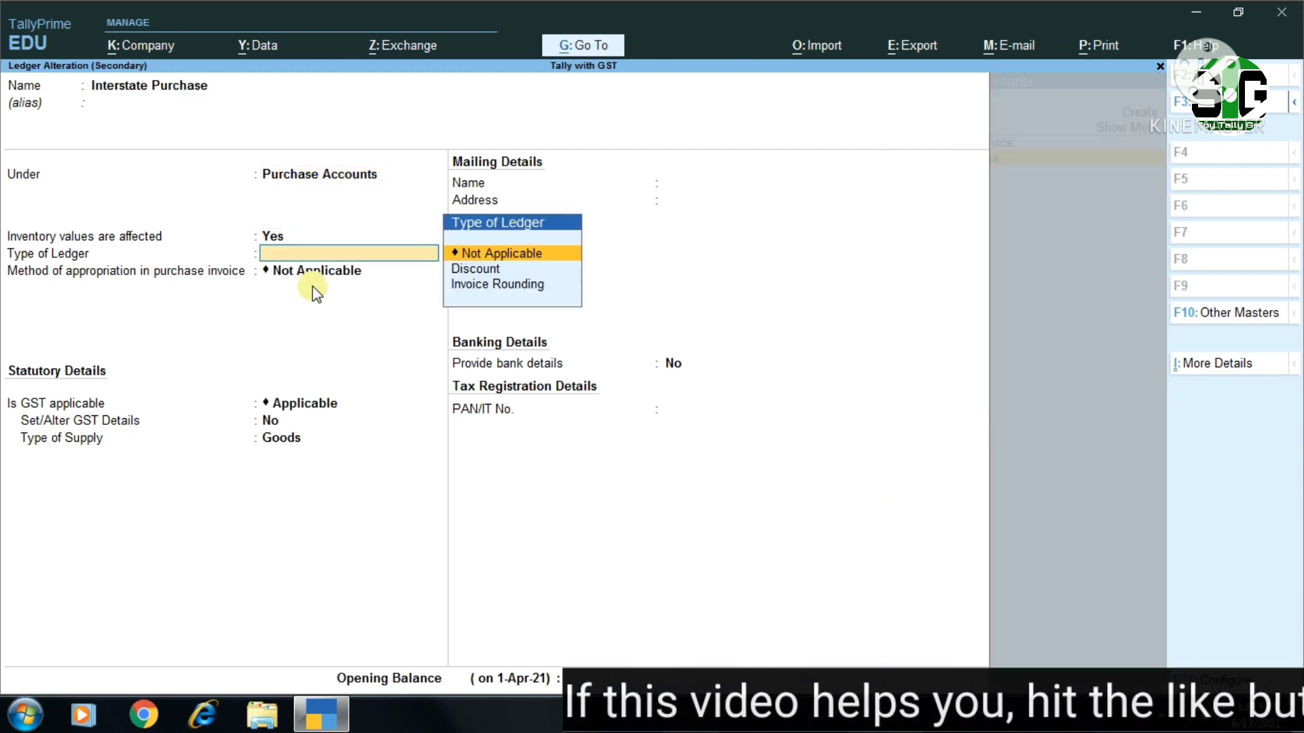
{"action": "key", "text": "Return"}
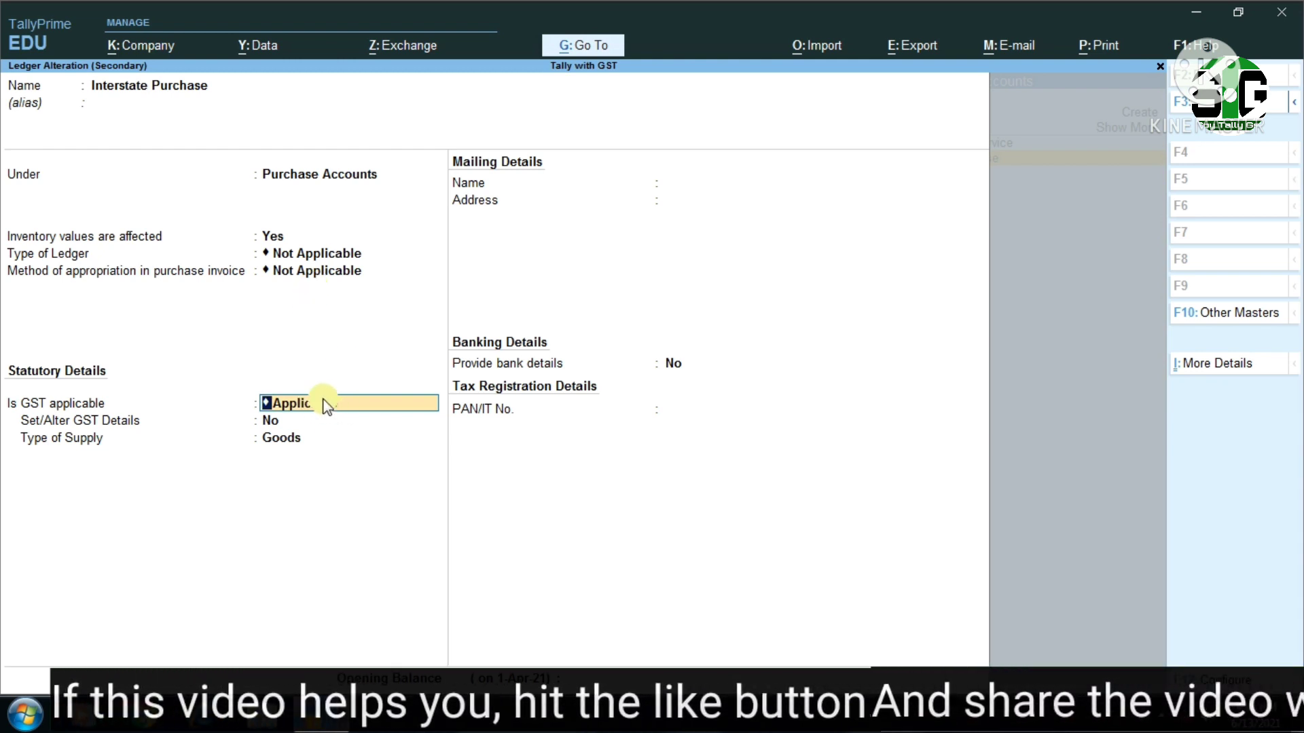
Step: Keep GST Applicable, Set/Alter GST Details at No and supply type Goods, save the ledger, and return to the voucher's purchase ledger field
{"action": "key", "text": "Return"}
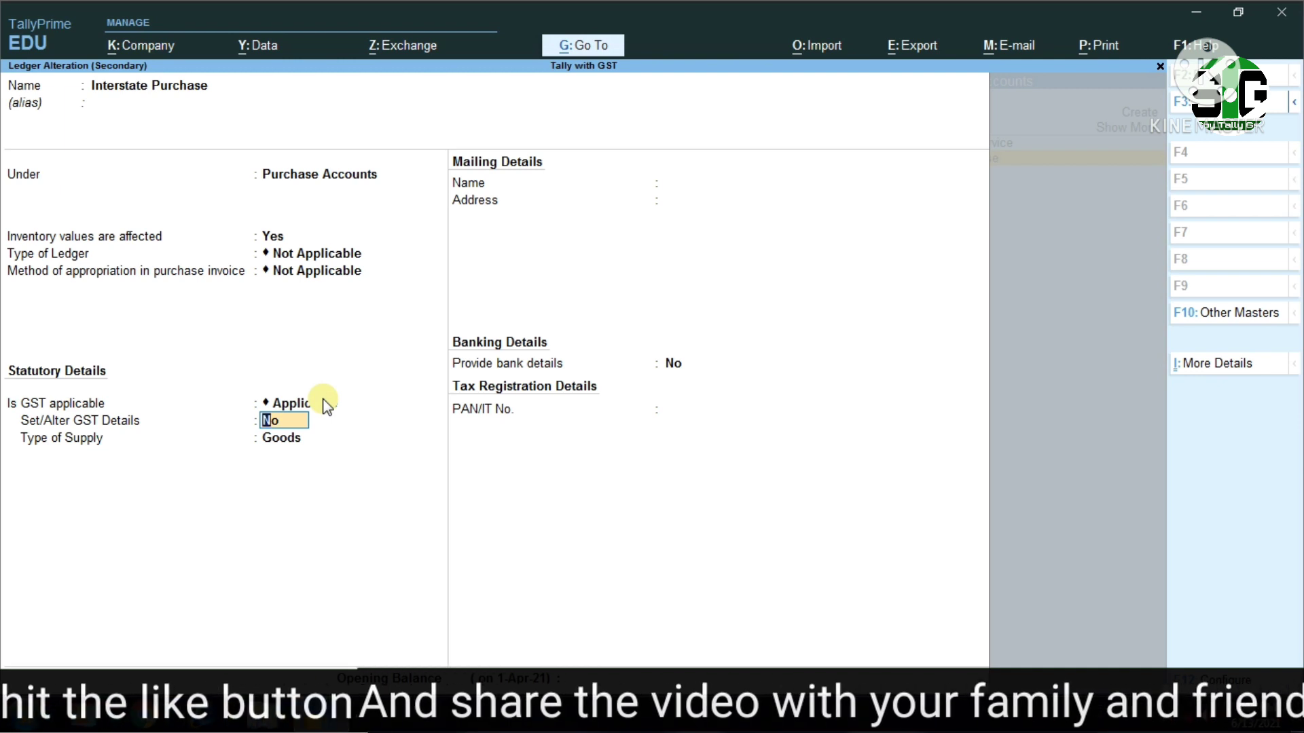
{"action": "key", "text": "Return"}
{"action": "key", "text": "Return"}
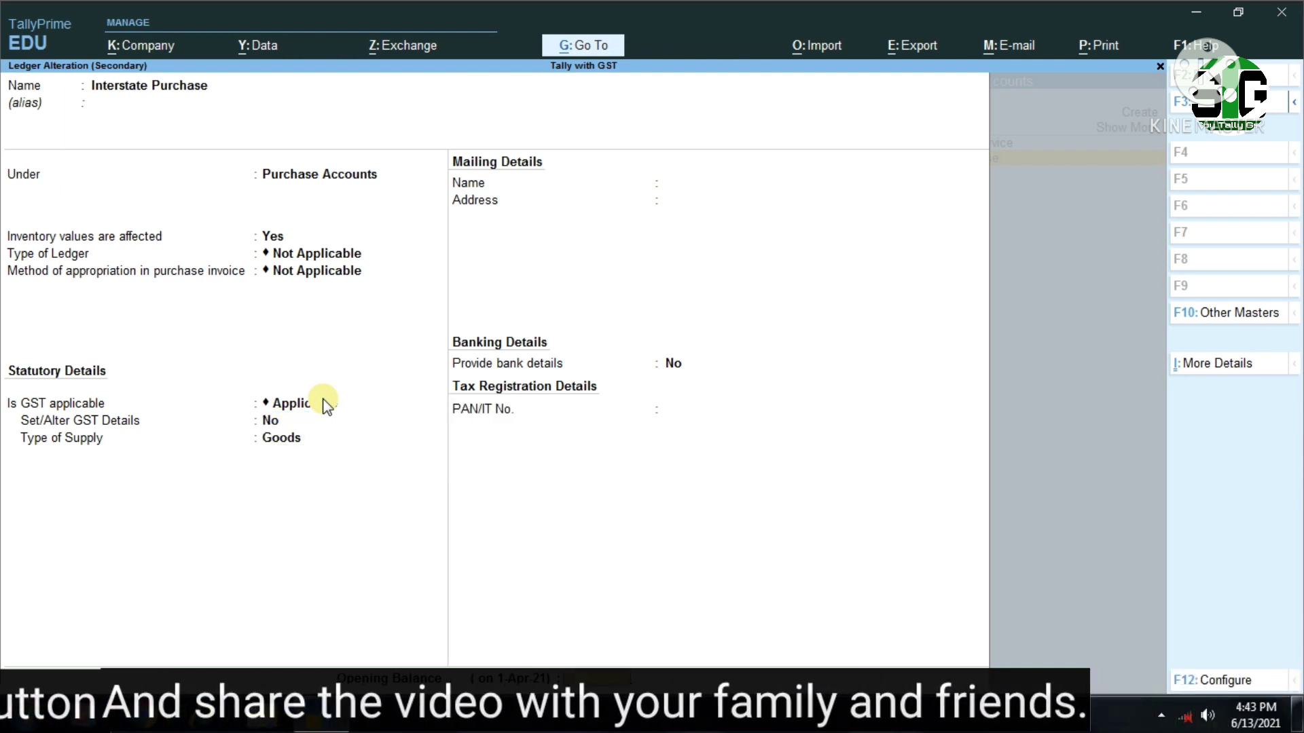
{"action": "key", "text": "Return"}
{"action": "key", "text": "Return"}
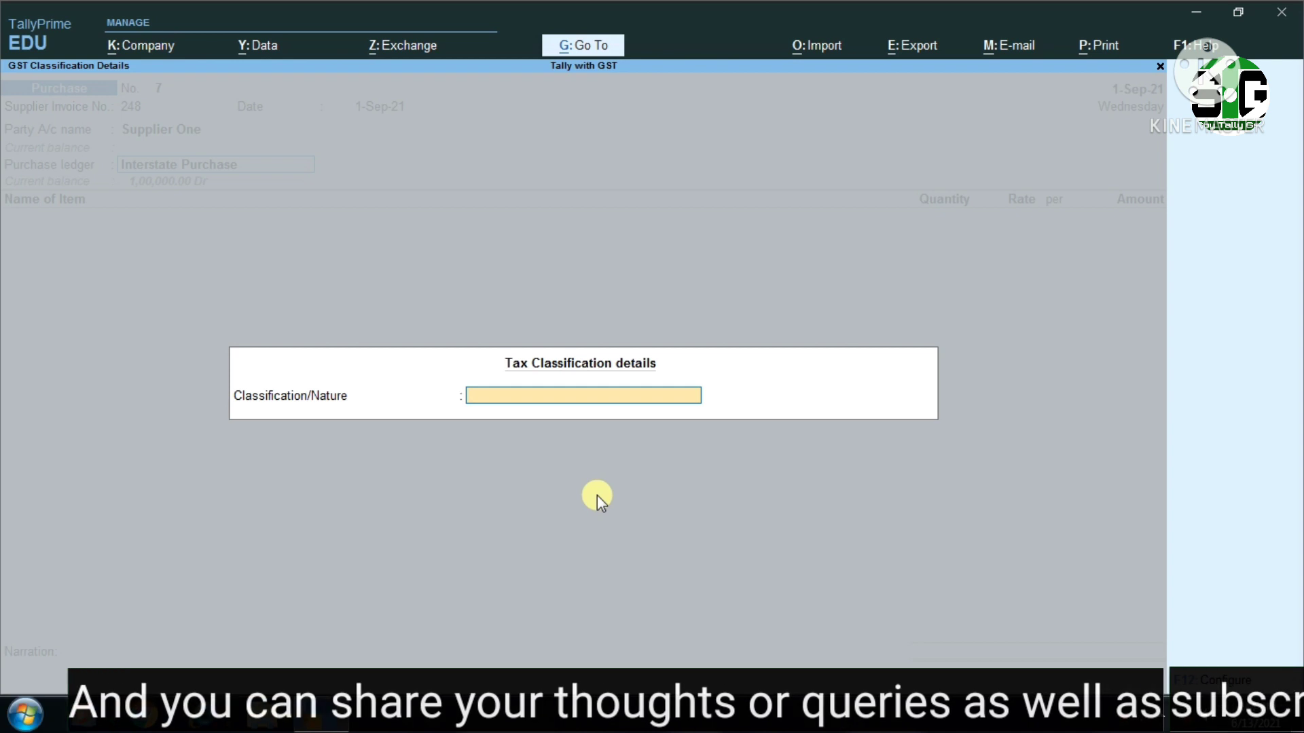
{"action": "key", "text": "Escape"}
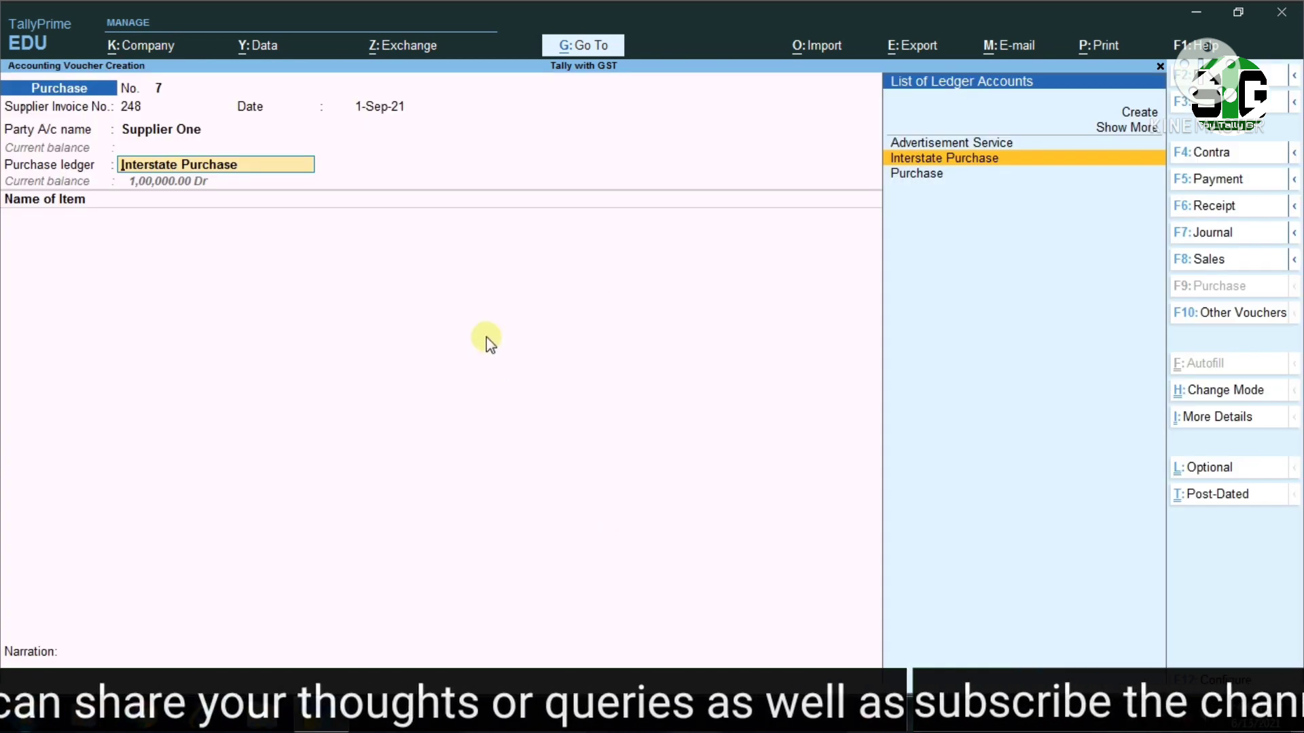
Step: In the voucher configuration, keep Modify Tax Rate details of GST at Yes and accept the settings
{"action": "key", "text": "F12"}
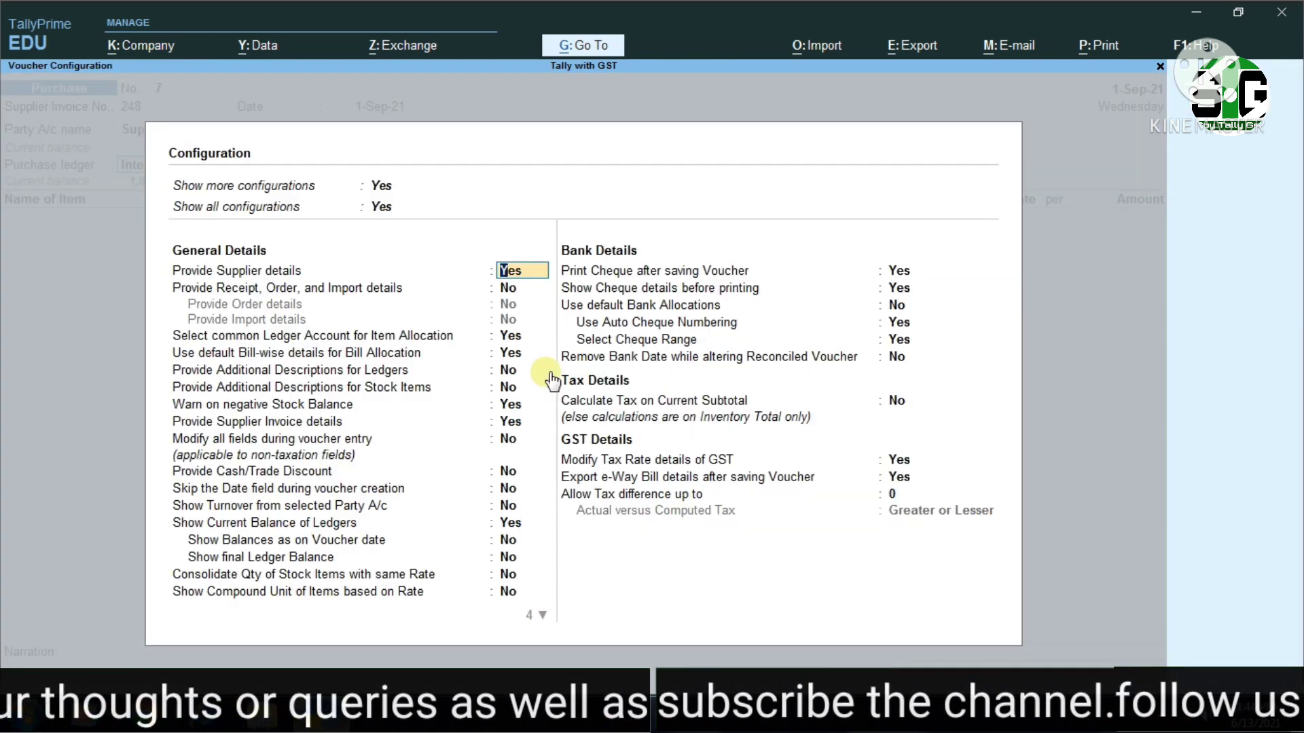
{"action": "key", "text": "Right"}
{"action": "key", "text": "Down"}
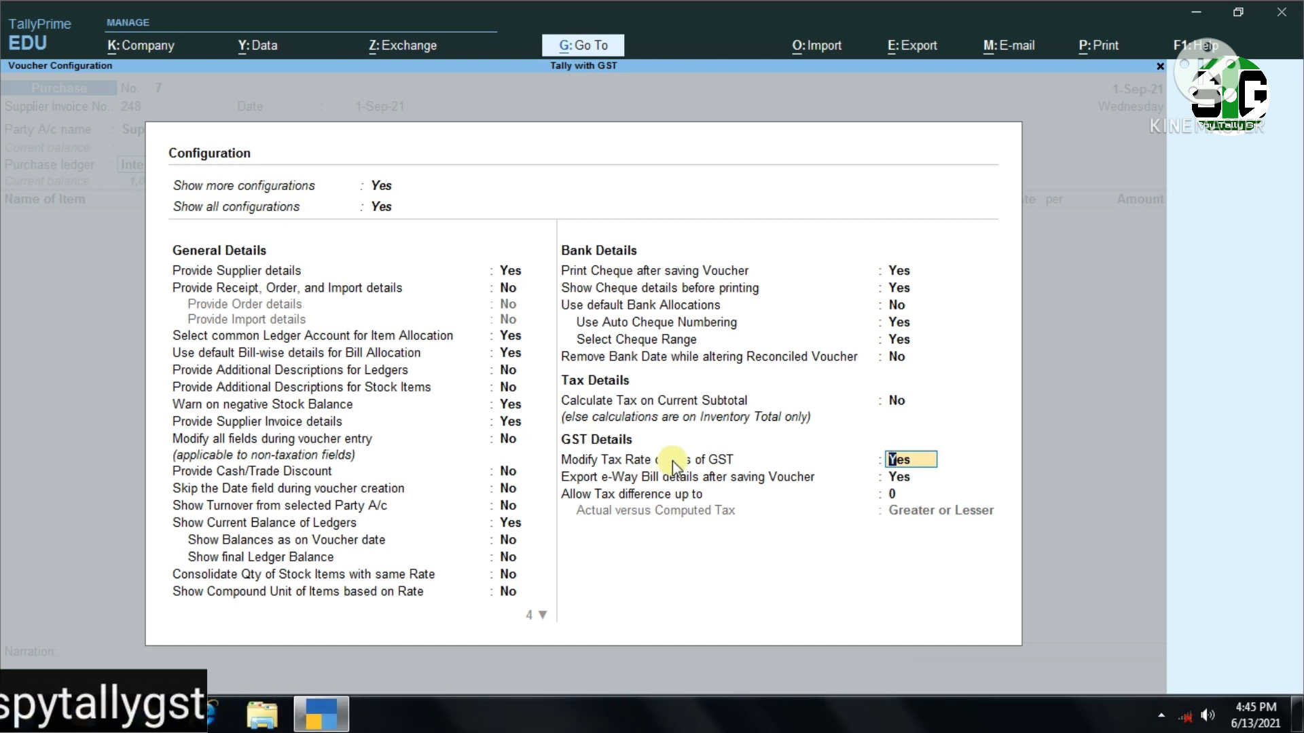
{"action": "key", "text": "Return"}
{"action": "key", "text": "Return"}
{"action": "key", "text": "Return"}
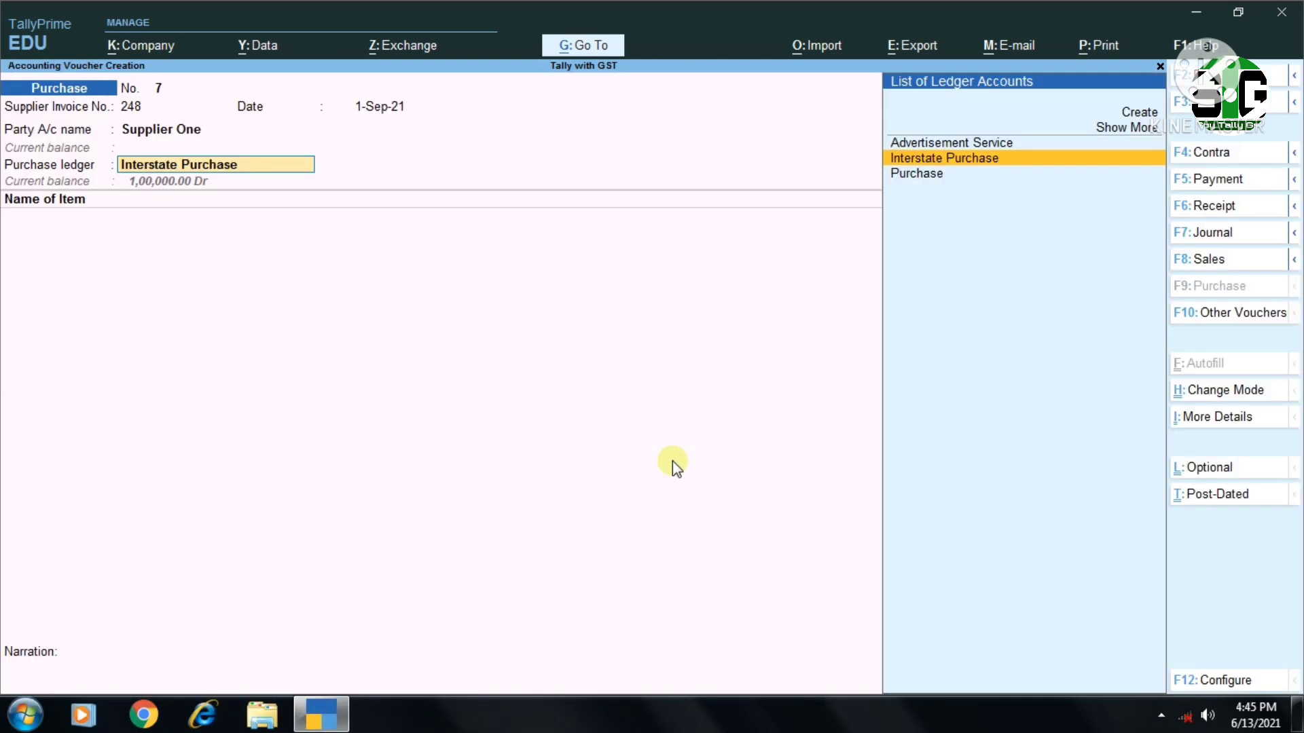
Step: Accept Interstate Purchase as the purchase ledger and set its tax classification to Interstate Purchase Taxable
{"action": "key", "text": "Return"}
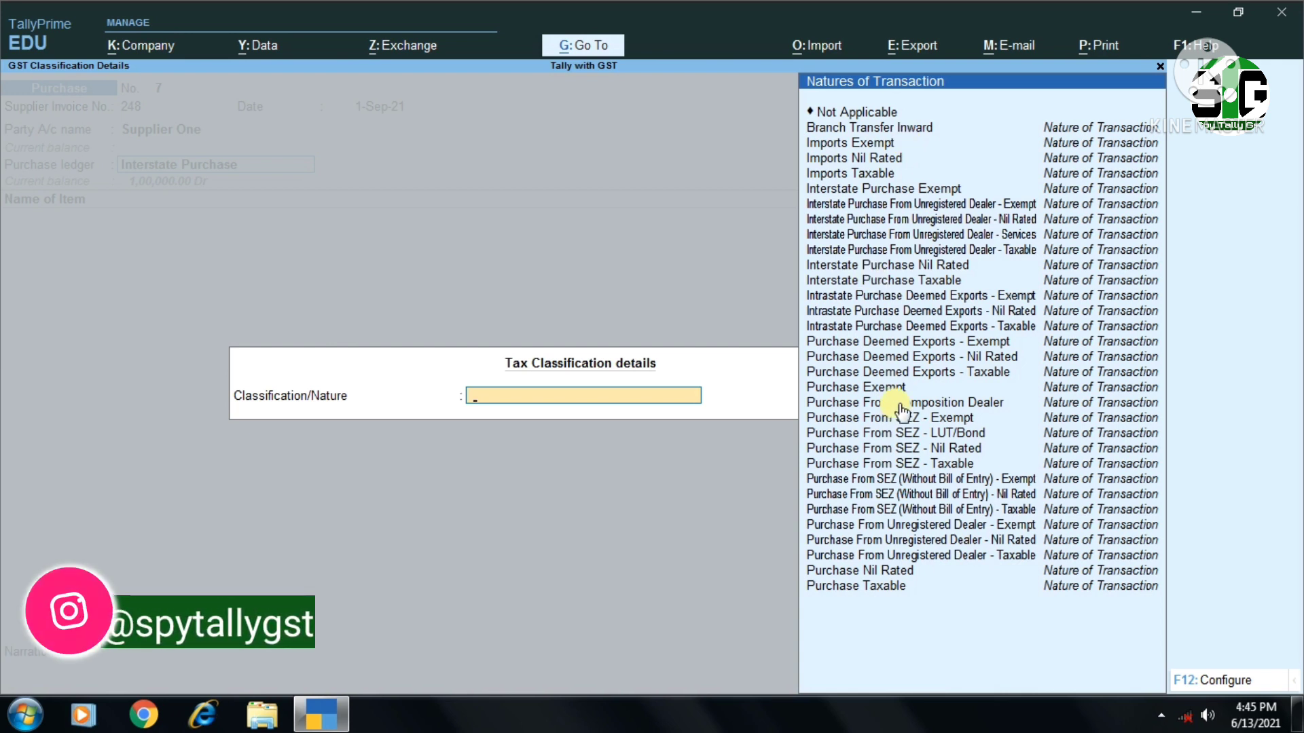
{"action": "type", "text": "in"}
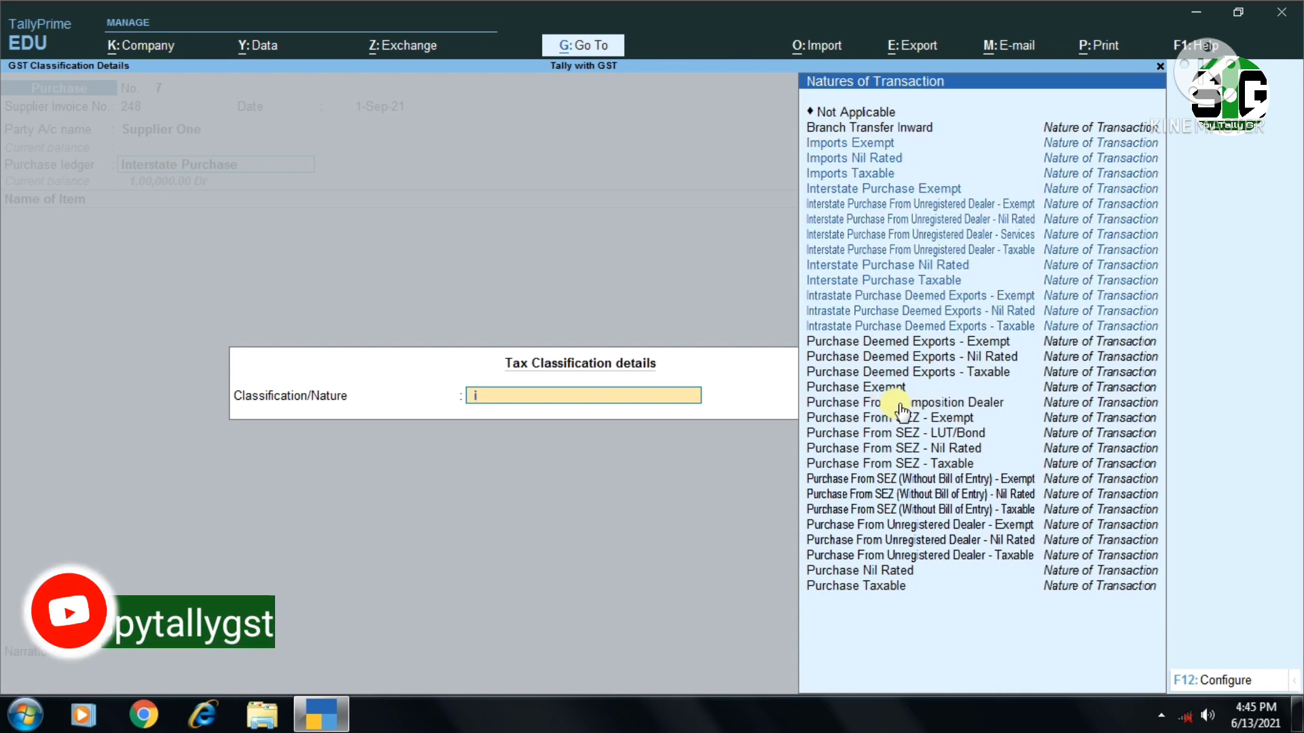
{"action": "key", "text": "Down"}
{"action": "key", "text": "Down"}
{"action": "key", "text": "Down"}
{"action": "key", "text": "Down"}
{"action": "key", "text": "Down"}
{"action": "key", "text": "Down"}
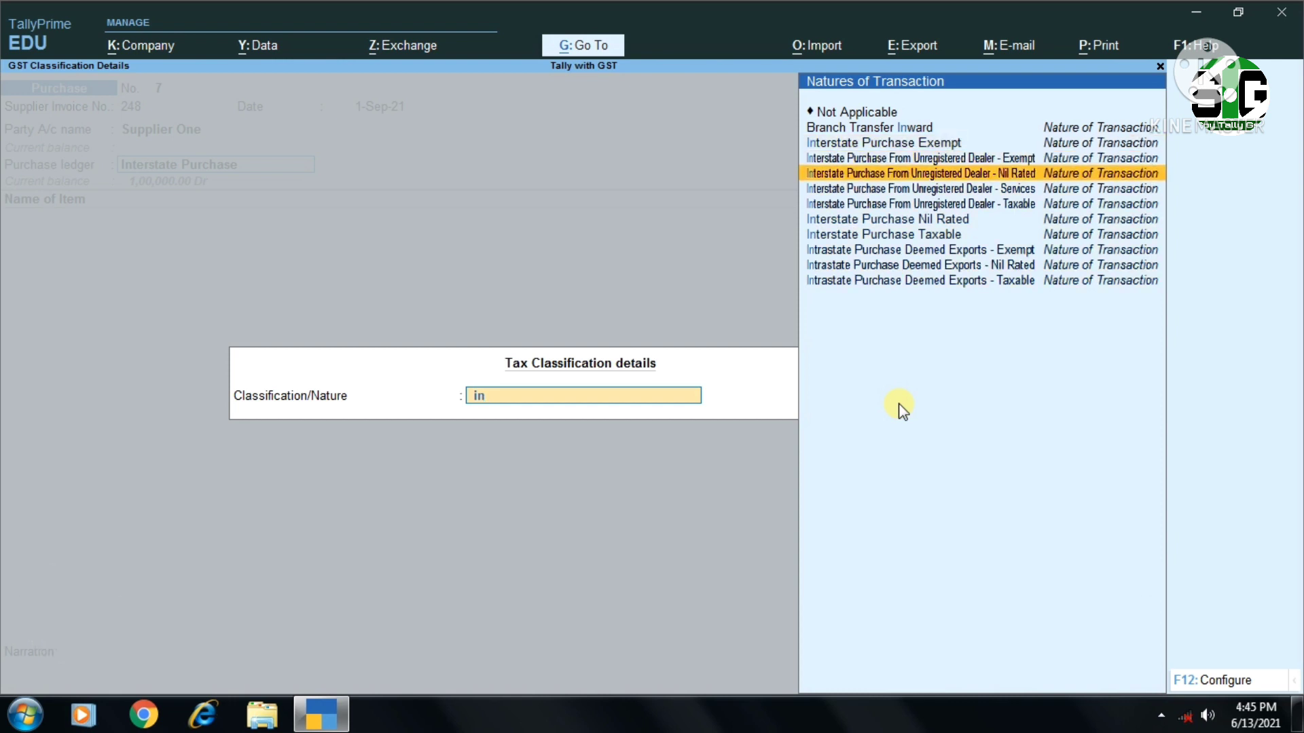
{"action": "key", "text": "Down"}
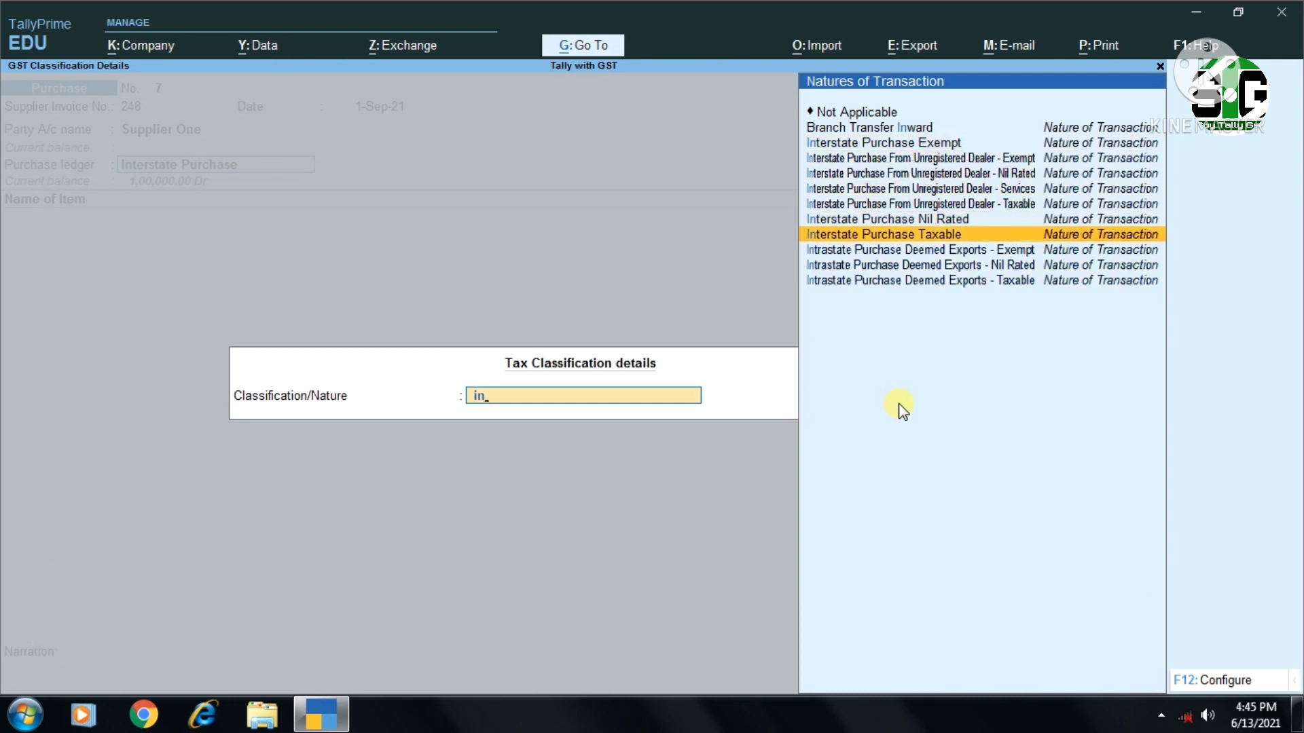
{"action": "key", "text": "Return"}
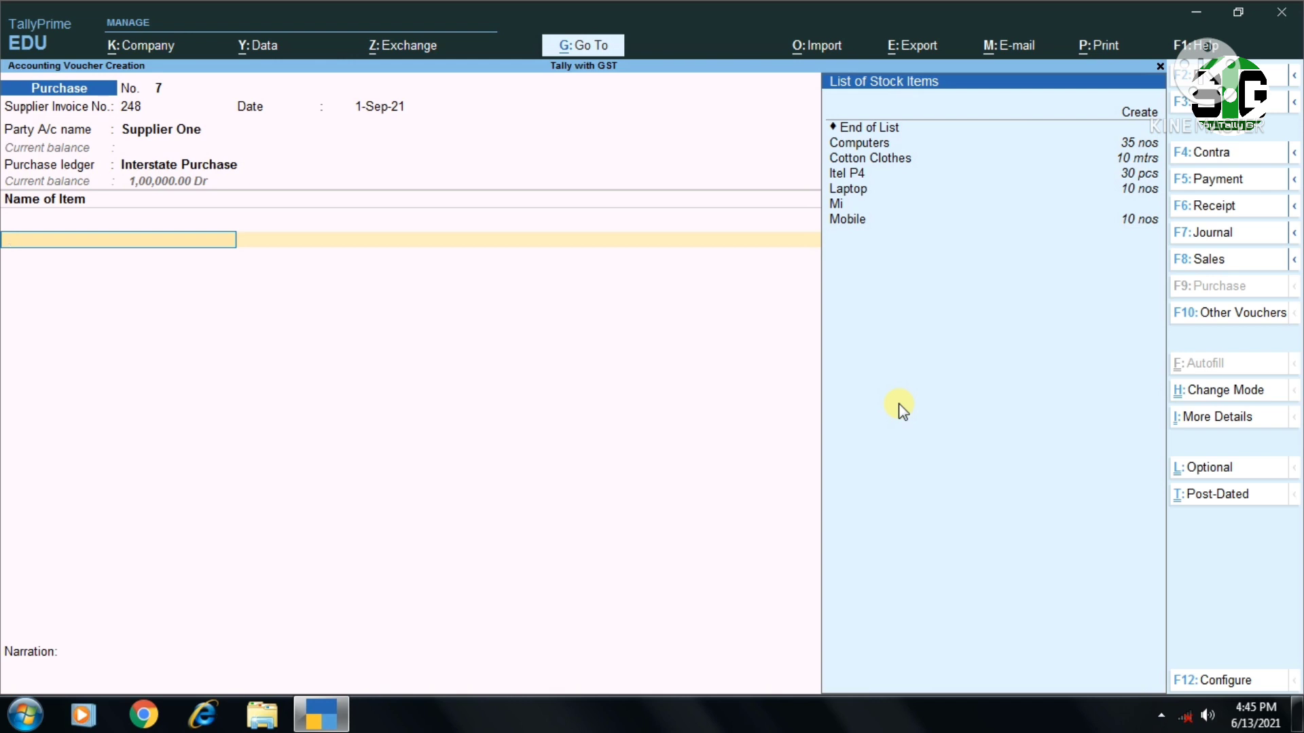
Step: Start a new stock item named Item 1 from the voucher's item line, leaving the alias blank
{"action": "key", "text": "alt+c"}
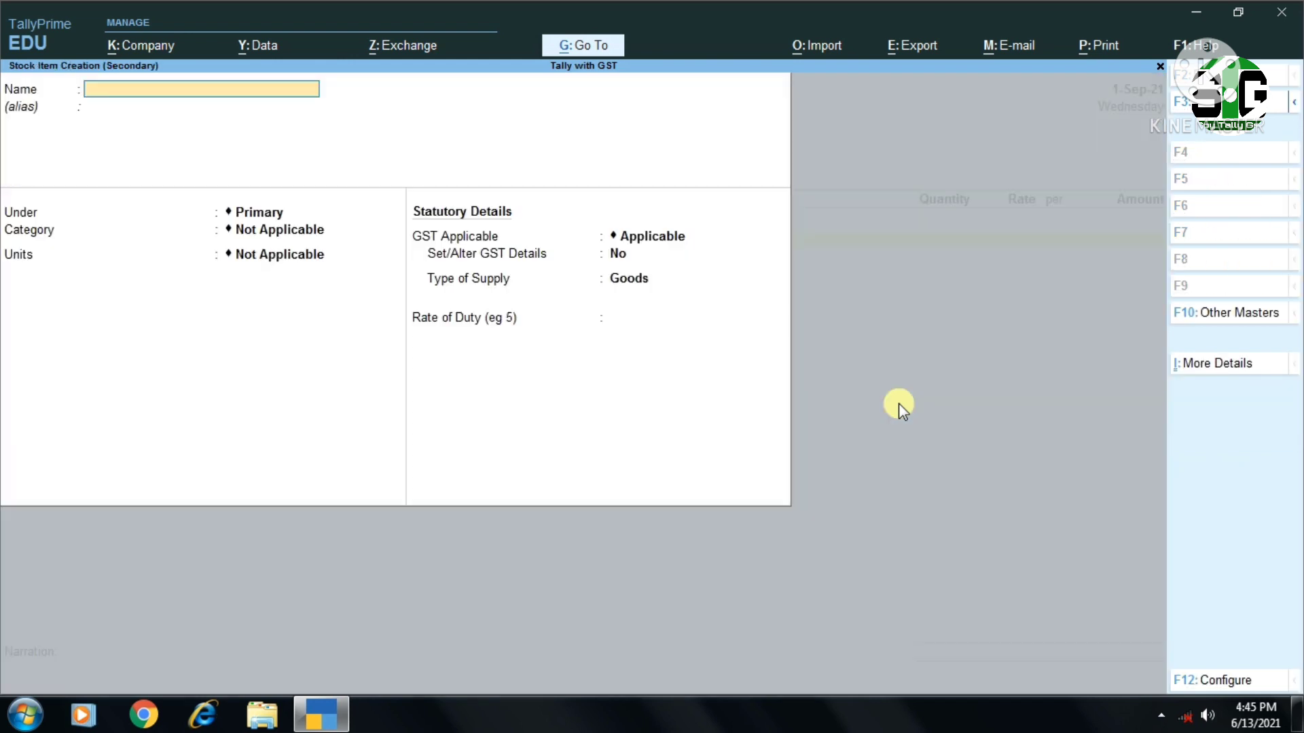
{"action": "type", "text": "Item 1"}
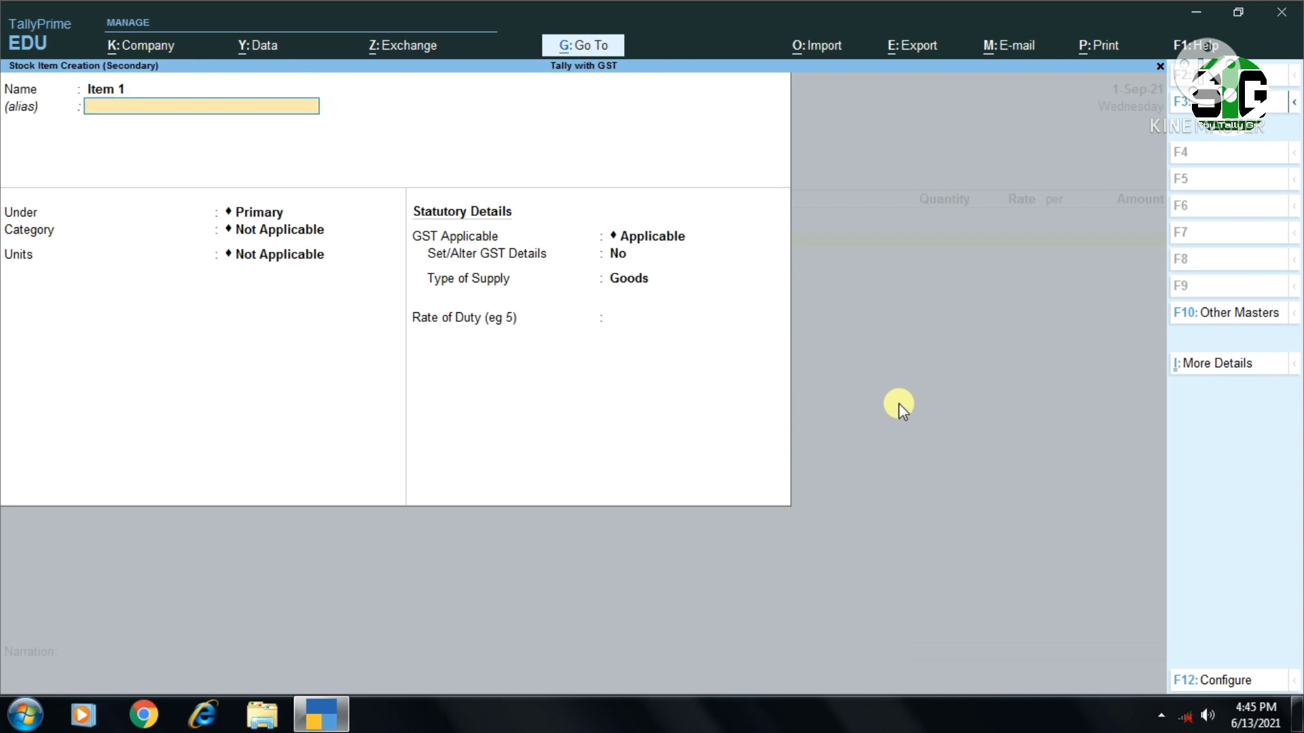
{"action": "key", "text": "Return"}
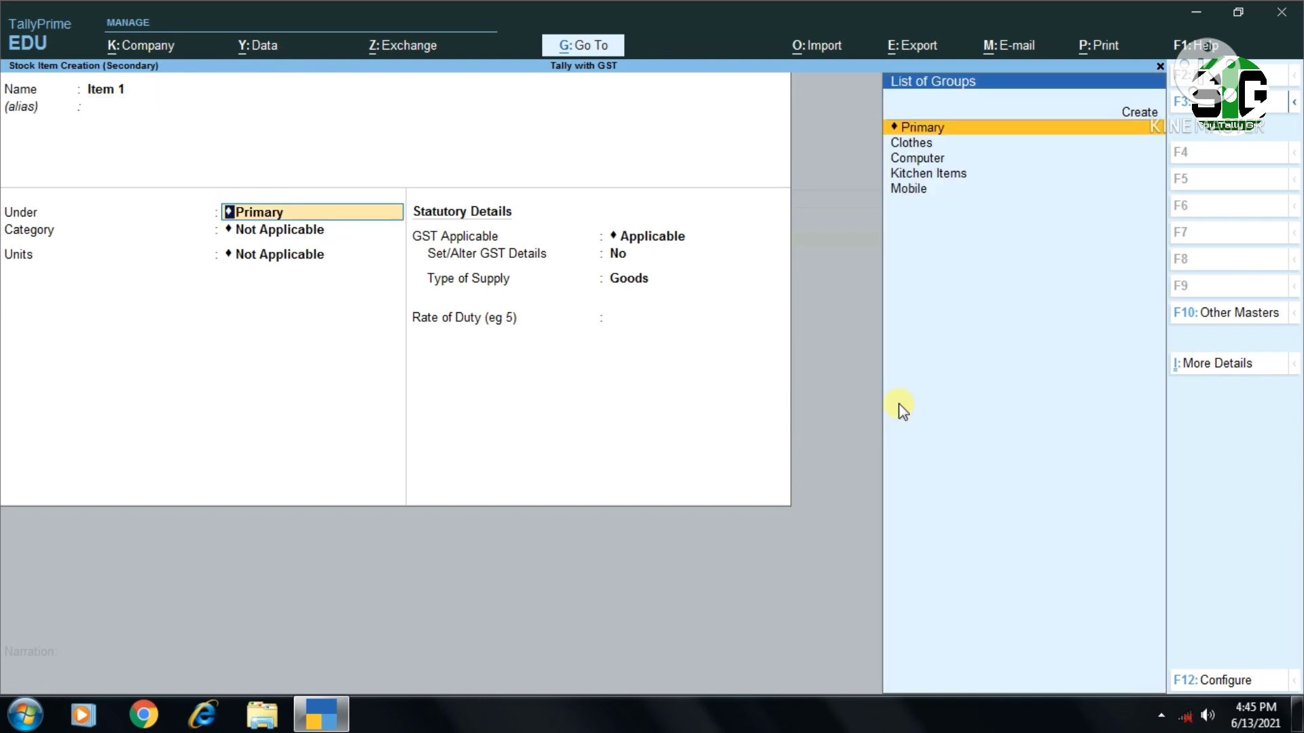
Step: Create the stock group Dairy Products under Primary with quantities added set to Yes and GST details at No, and assign it to Item 1
{"action": "key", "text": "alt+c"}
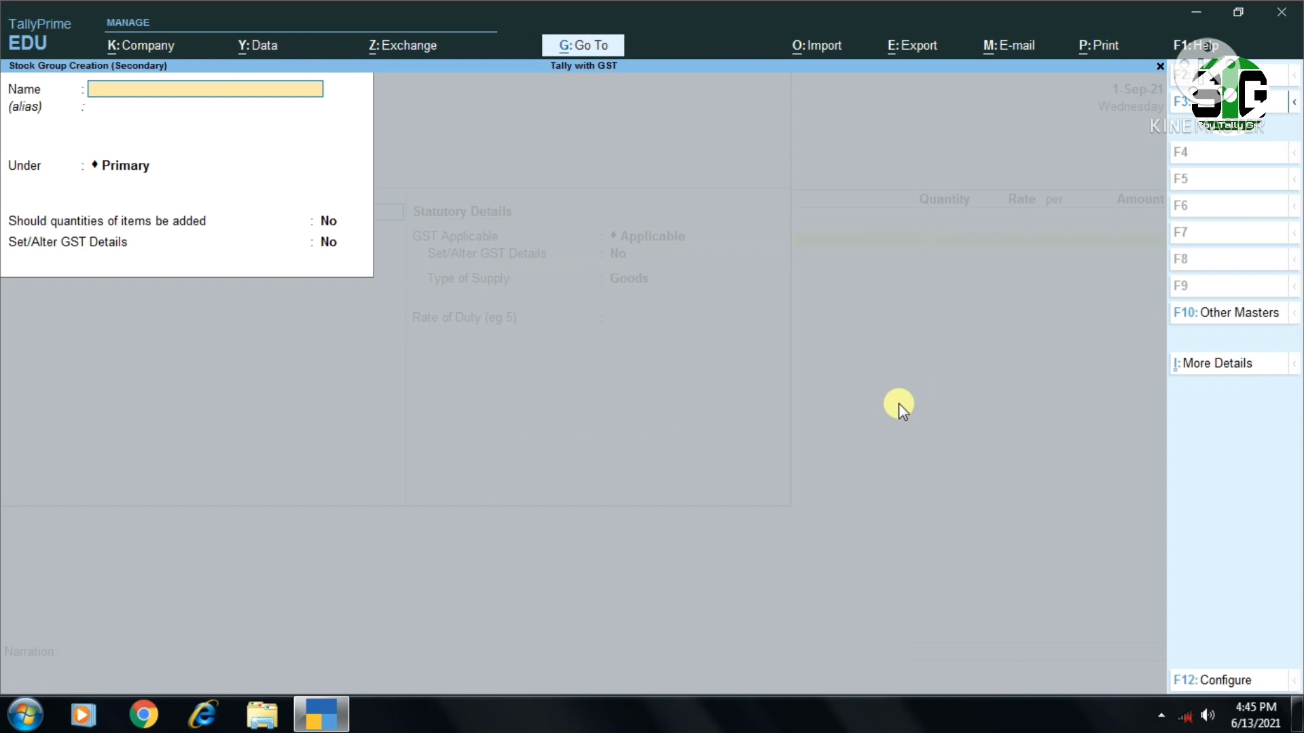
{"action": "type", "text": "Dairy Products"}
{"action": "key", "text": "Return"}
{"action": "key", "text": "Return"}
{"action": "key", "text": "Return"}
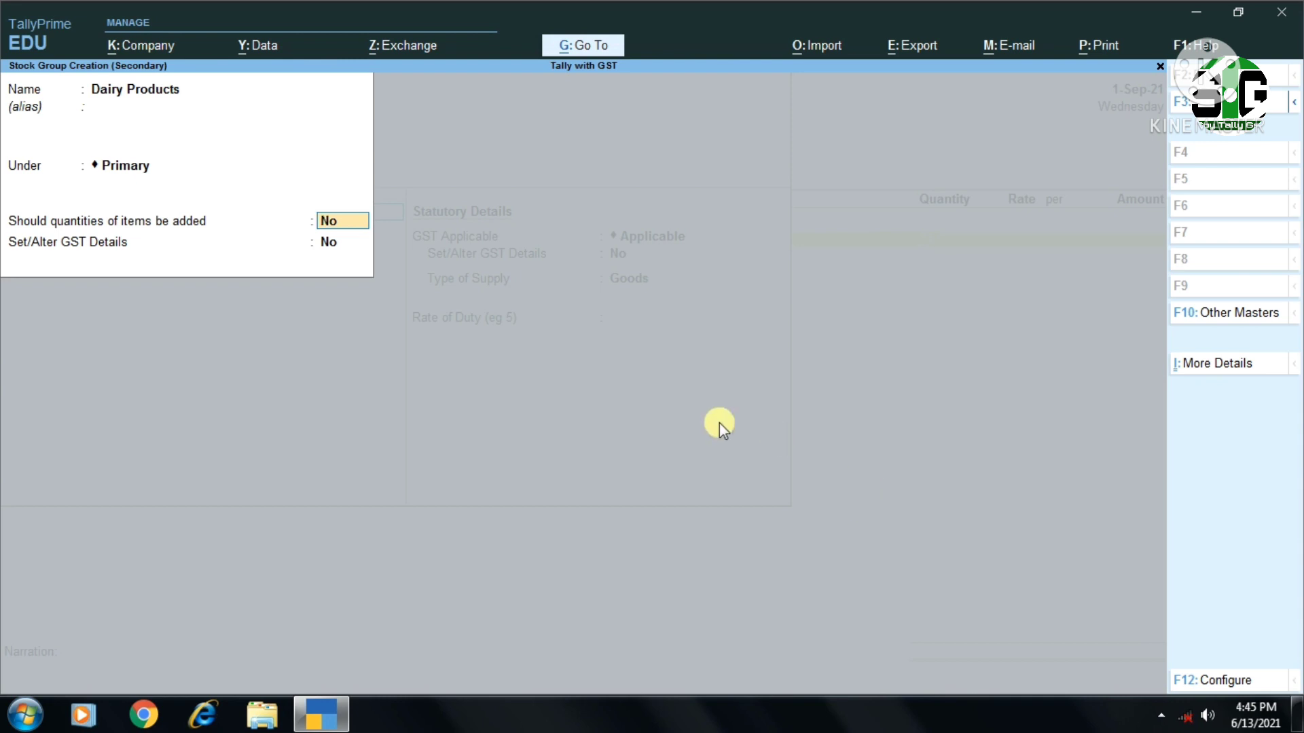
{"action": "type", "text": "y"}
{"action": "key", "text": "Return"}
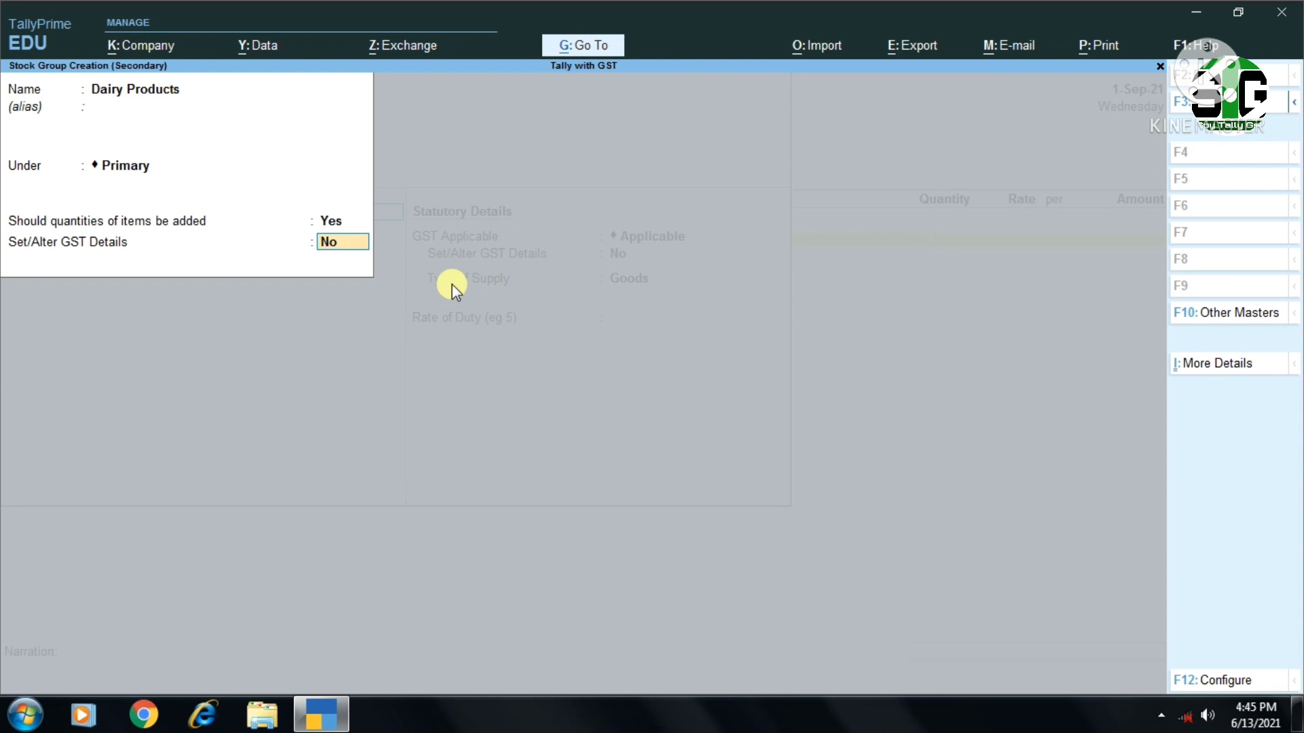
{"action": "key", "text": "Return"}
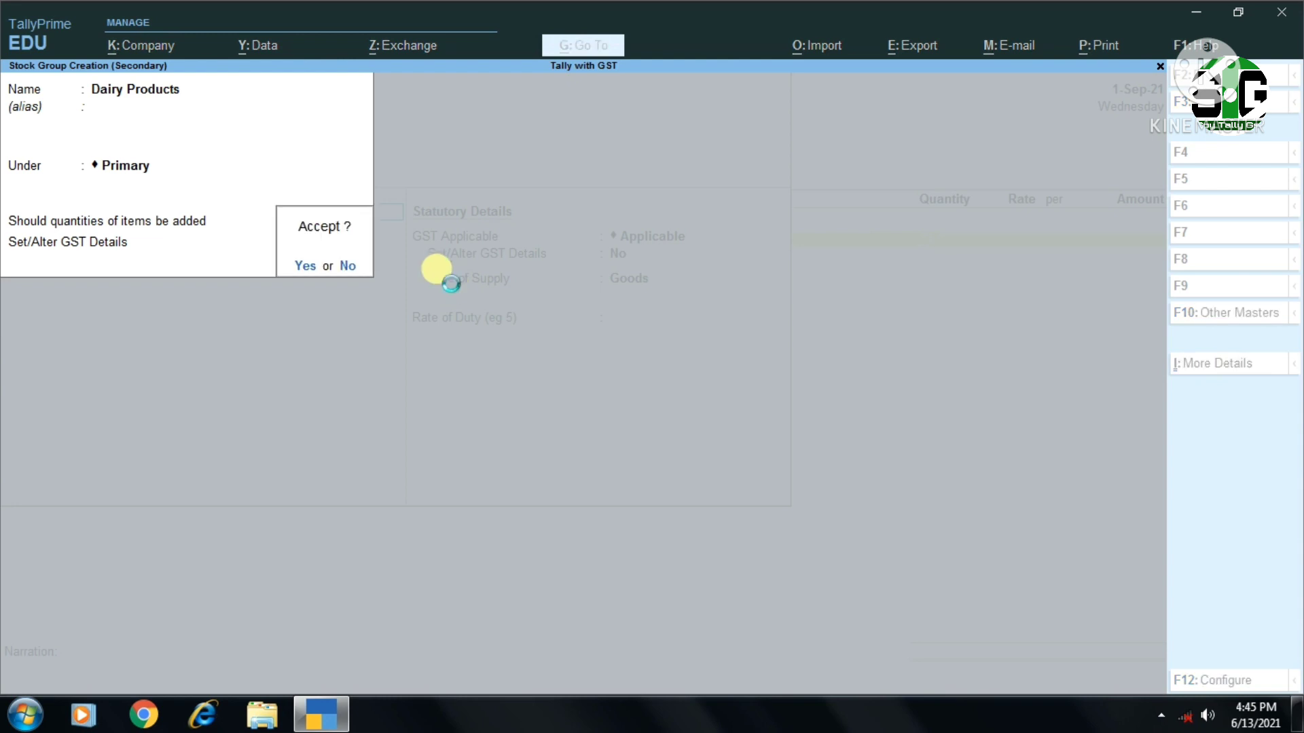
{"action": "key", "text": "Return"}
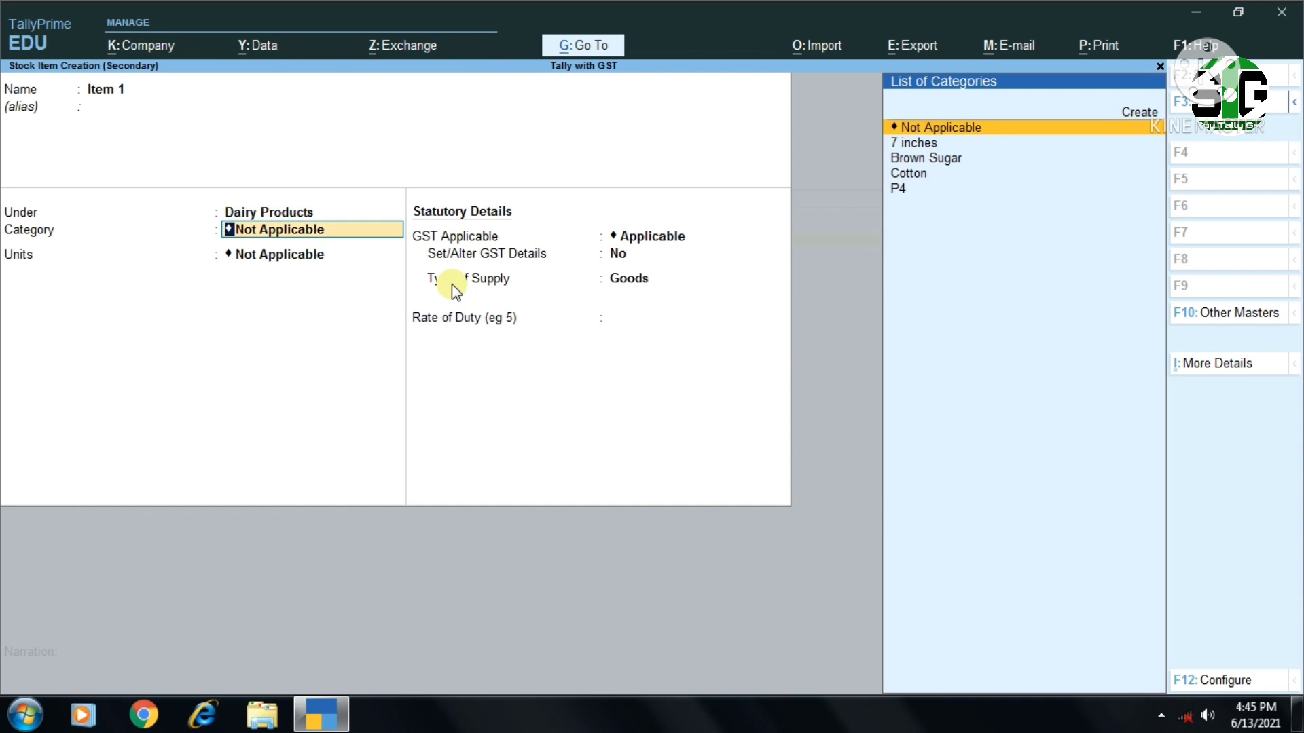
Step: Leave Item 1's category as Not Applicable and set its units to nos
{"action": "key", "text": "Return"}
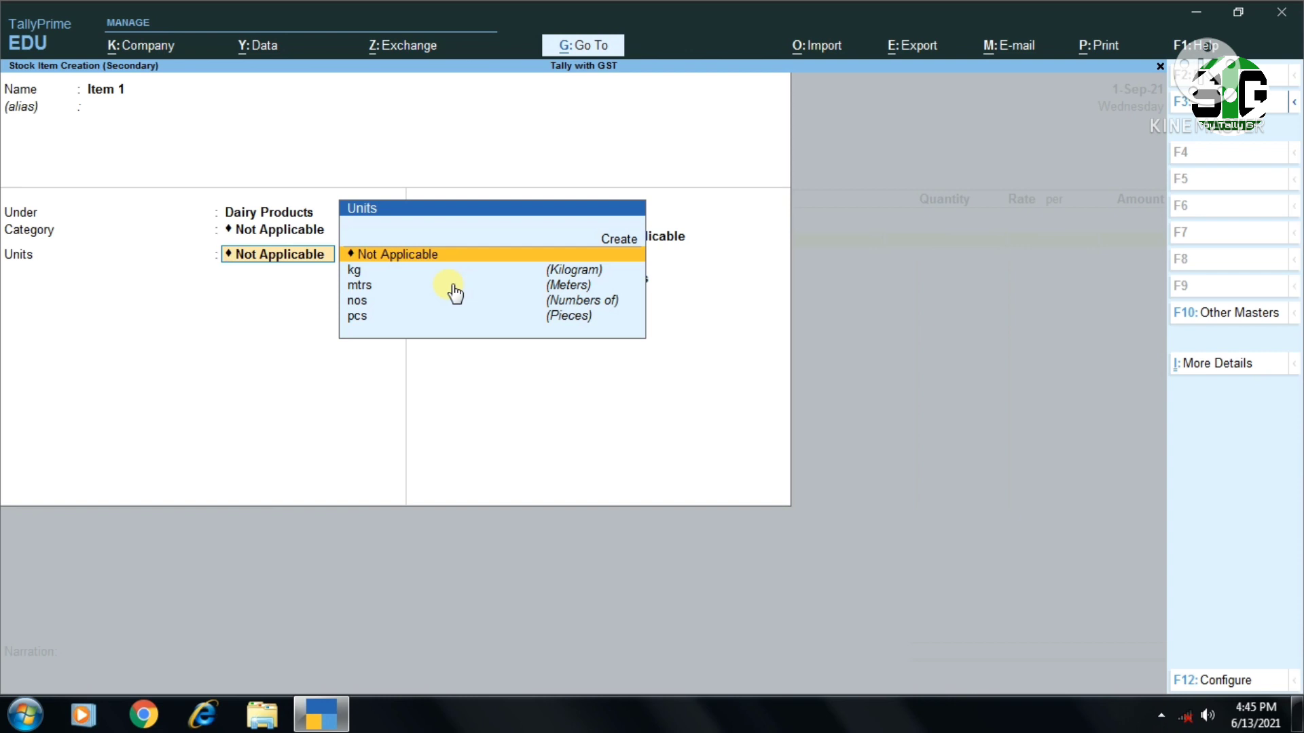
{"action": "left_click", "coordinate": [360, 301]}
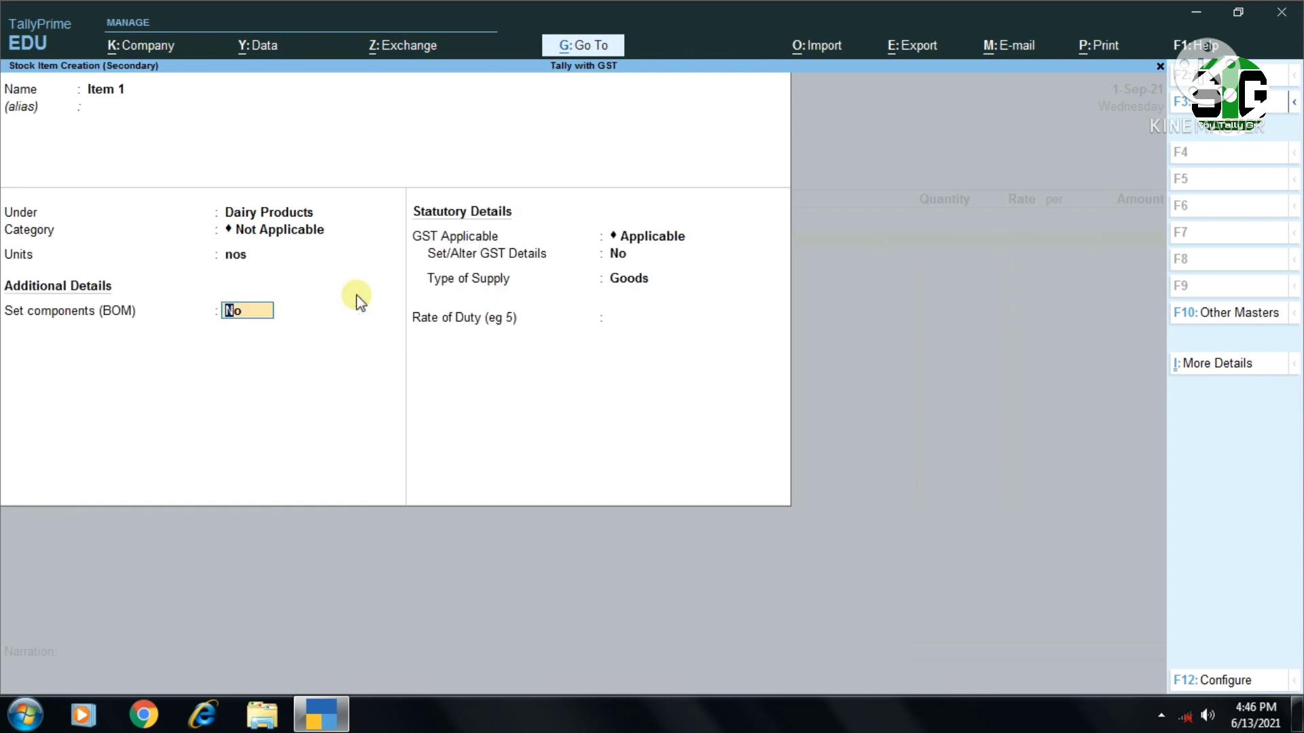
Step: Open the nos unit for alteration and save it with UQC NOS-NUMBERS and 0 decimal places
{"action": "key", "text": "BackSpace"}
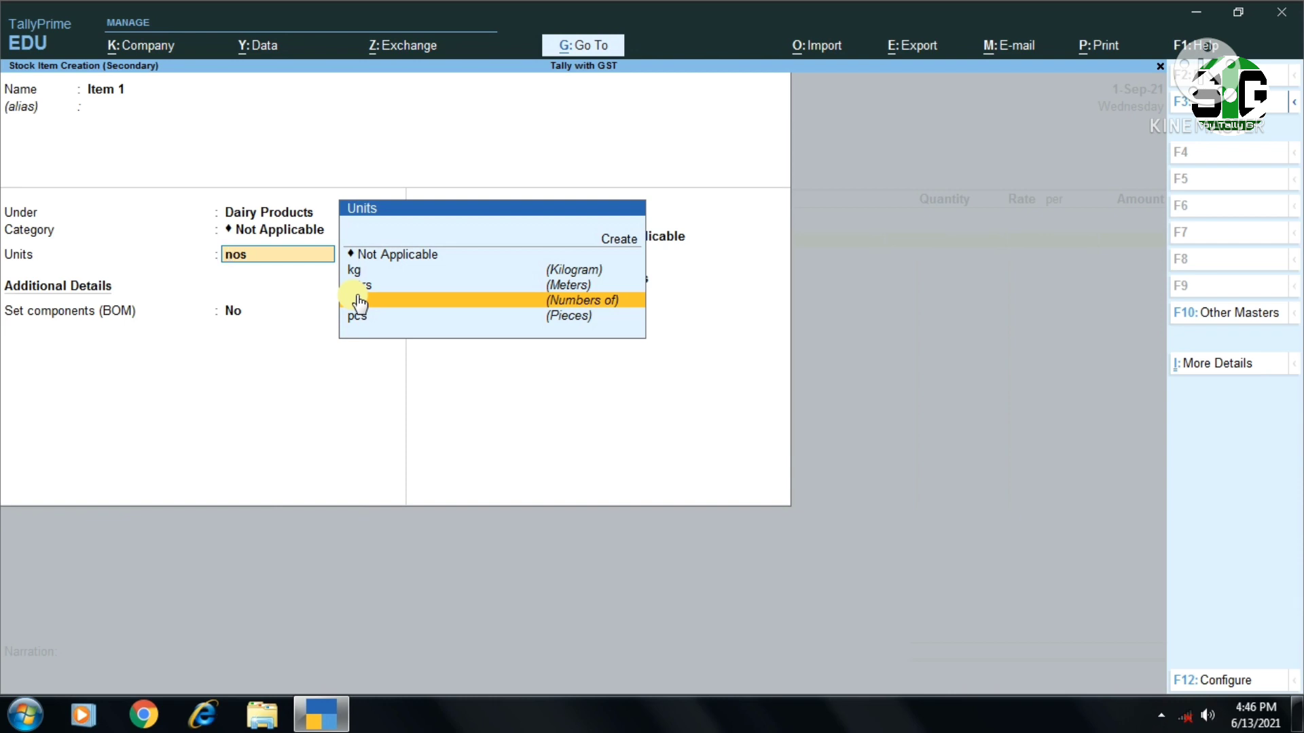
{"action": "key", "text": "ctrl"}
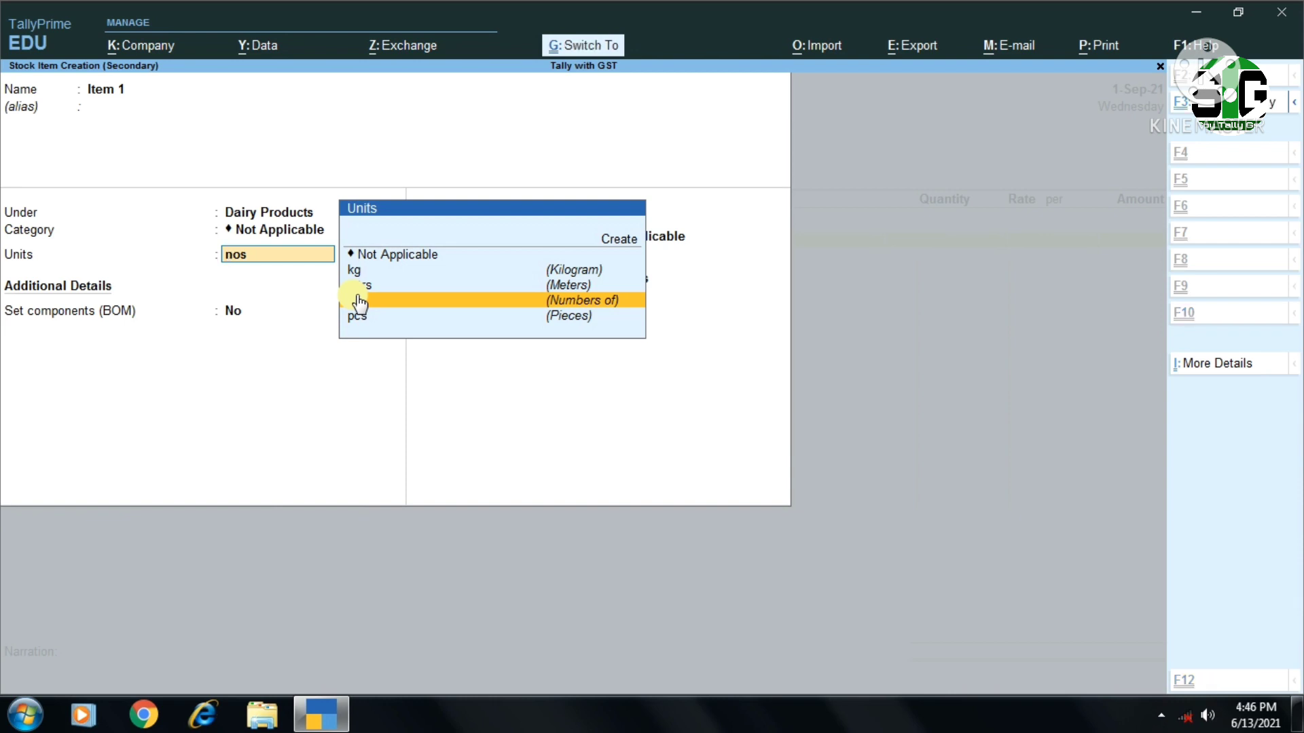
{"action": "key", "text": "ctrl+Return"}
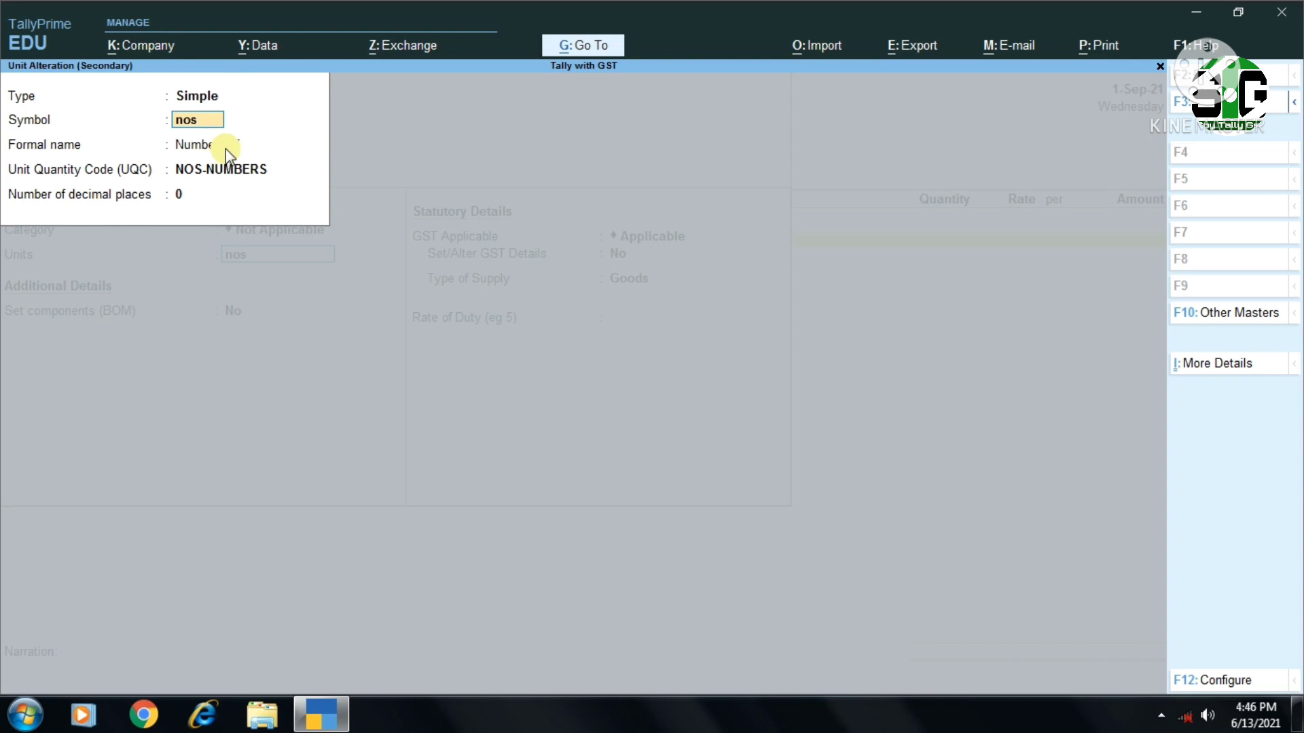
{"action": "key", "text": "Return"}
{"action": "key", "text": "Return"}
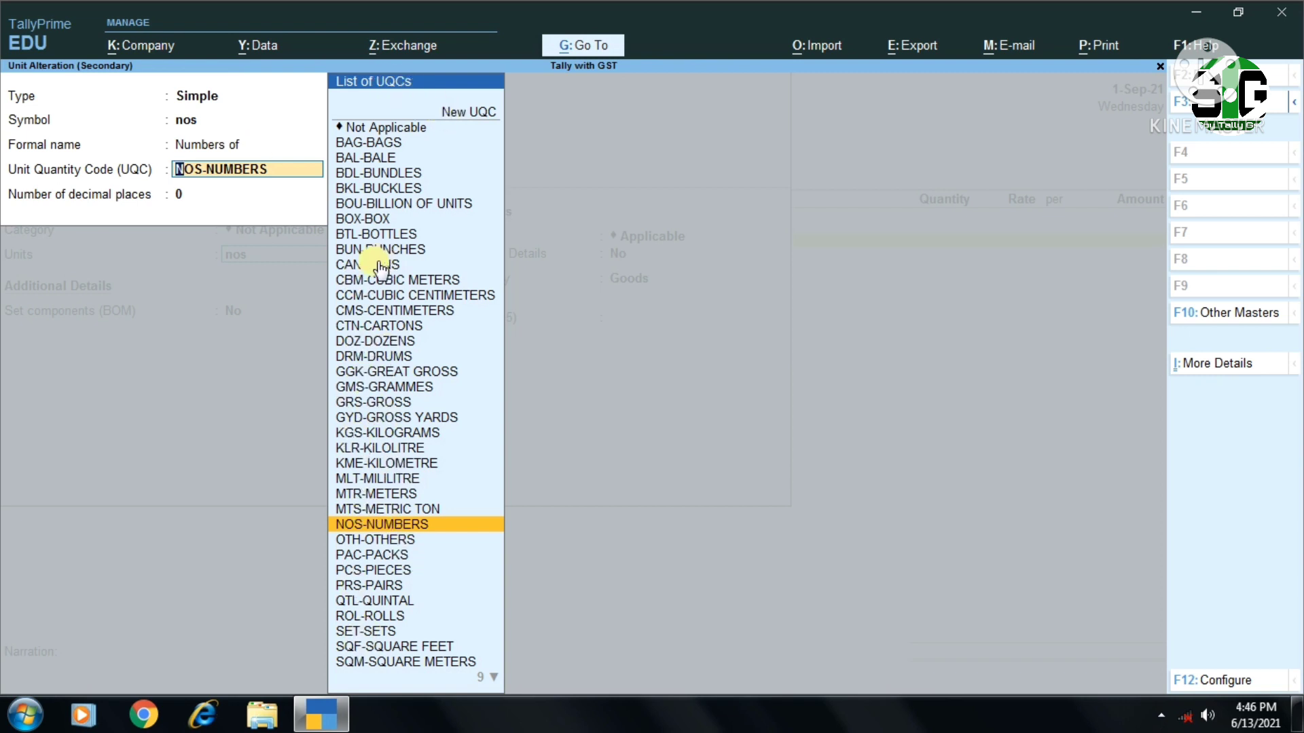
{"action": "key", "text": "Return"}
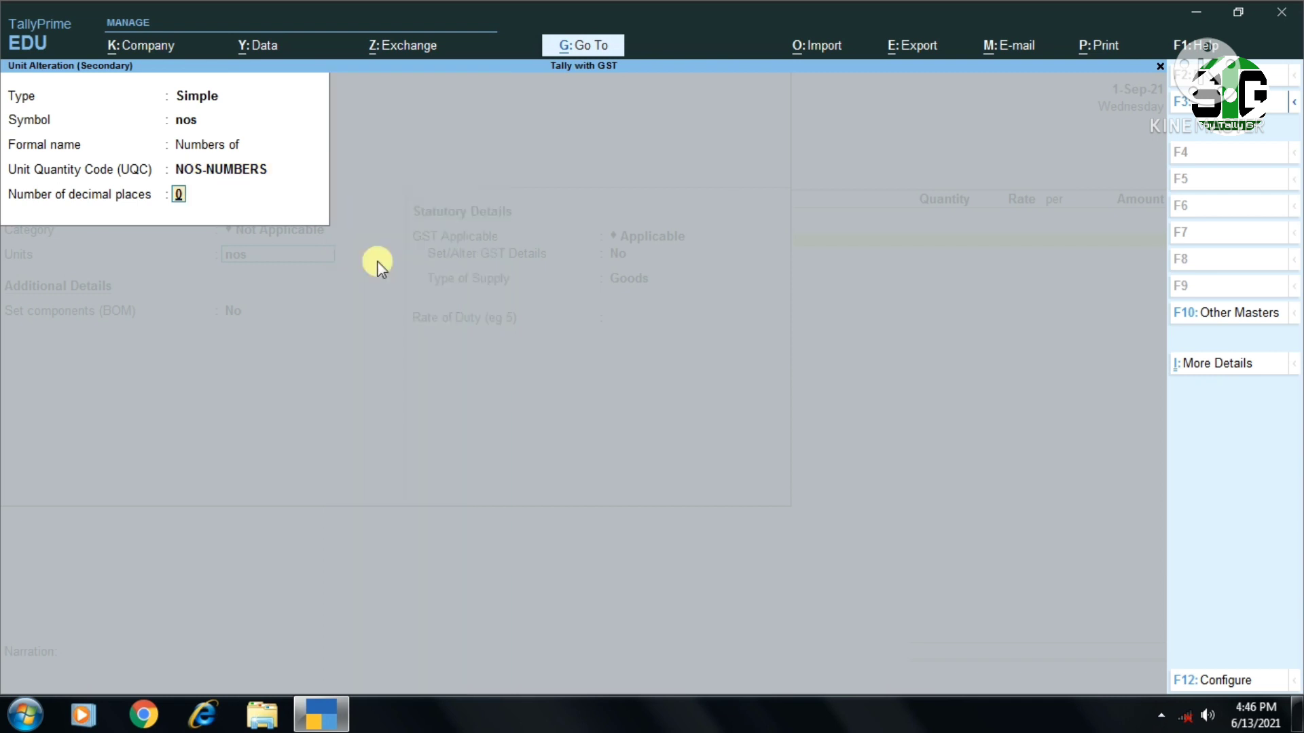
{"action": "key", "text": "Return"}
{"action": "key", "text": "Return"}
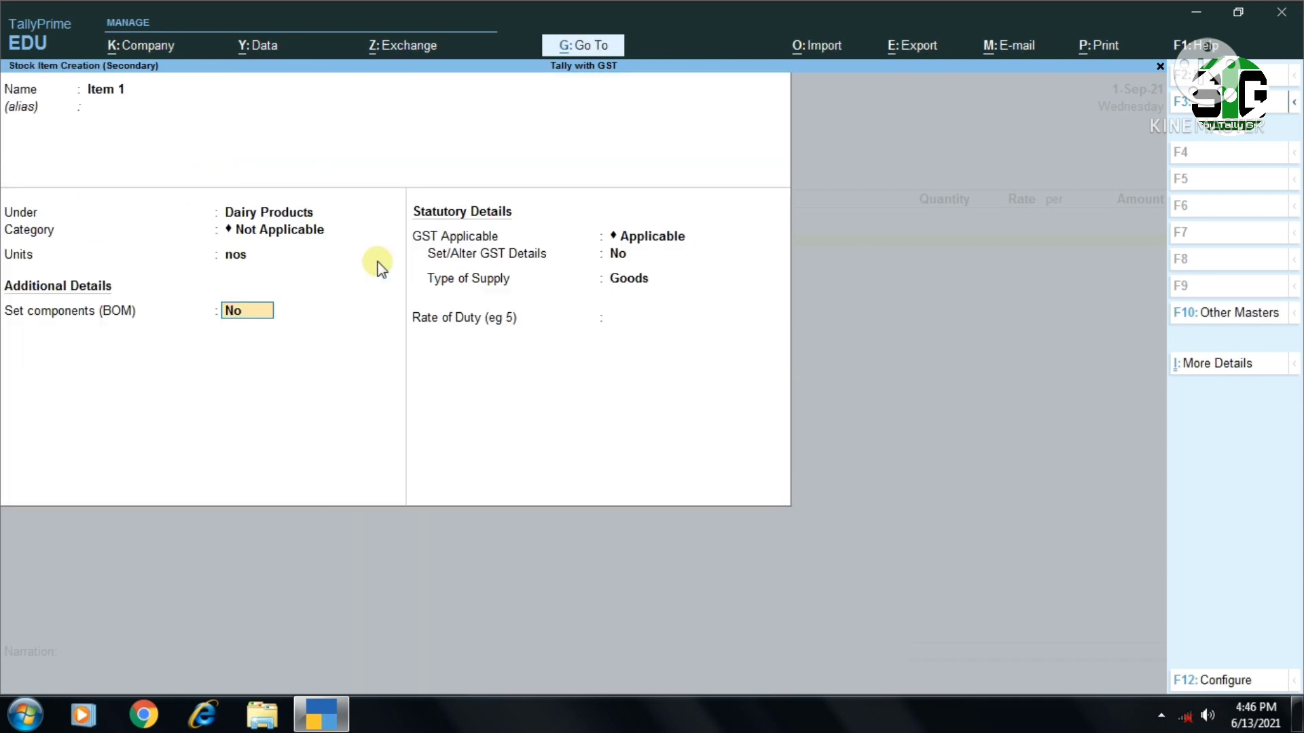
Step: Leave Item 1's components (BOM) at No, keep GST Applicable, and set Set/Alter GST Details to Yes
{"action": "key", "text": "Return"}
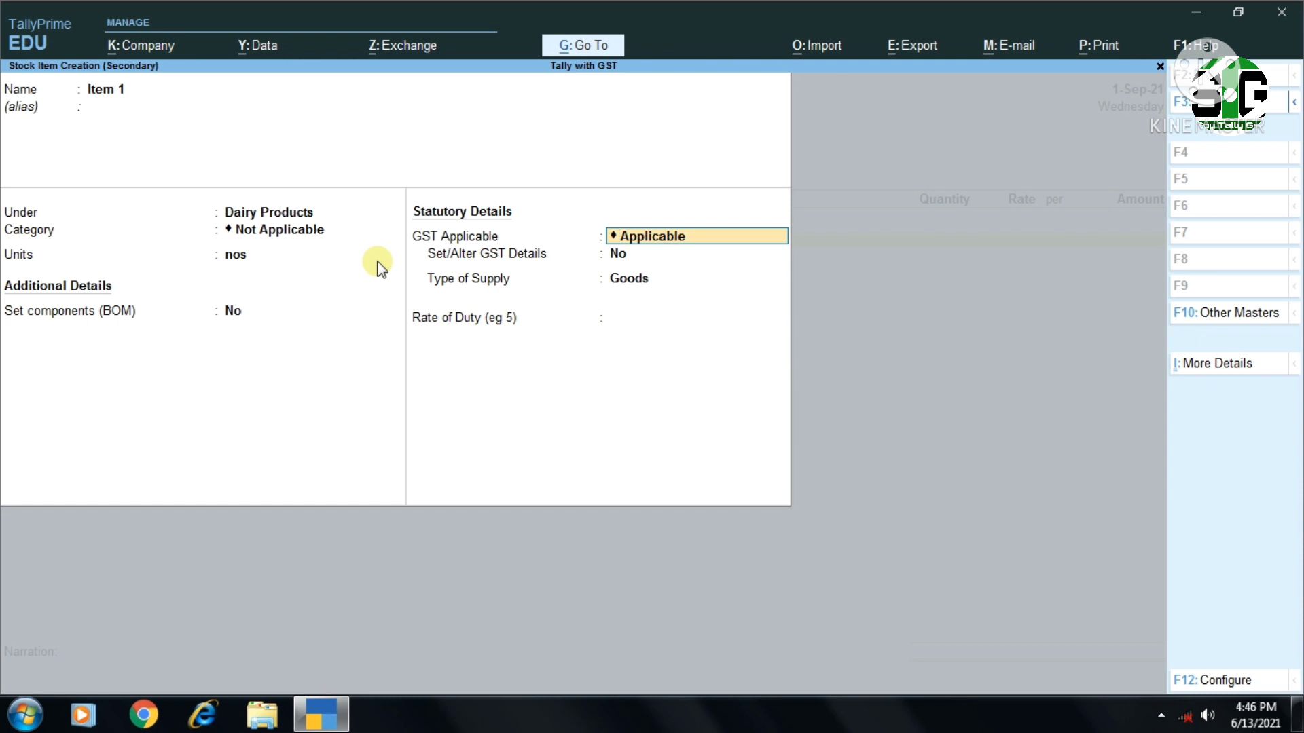
{"action": "key", "text": "Return"}
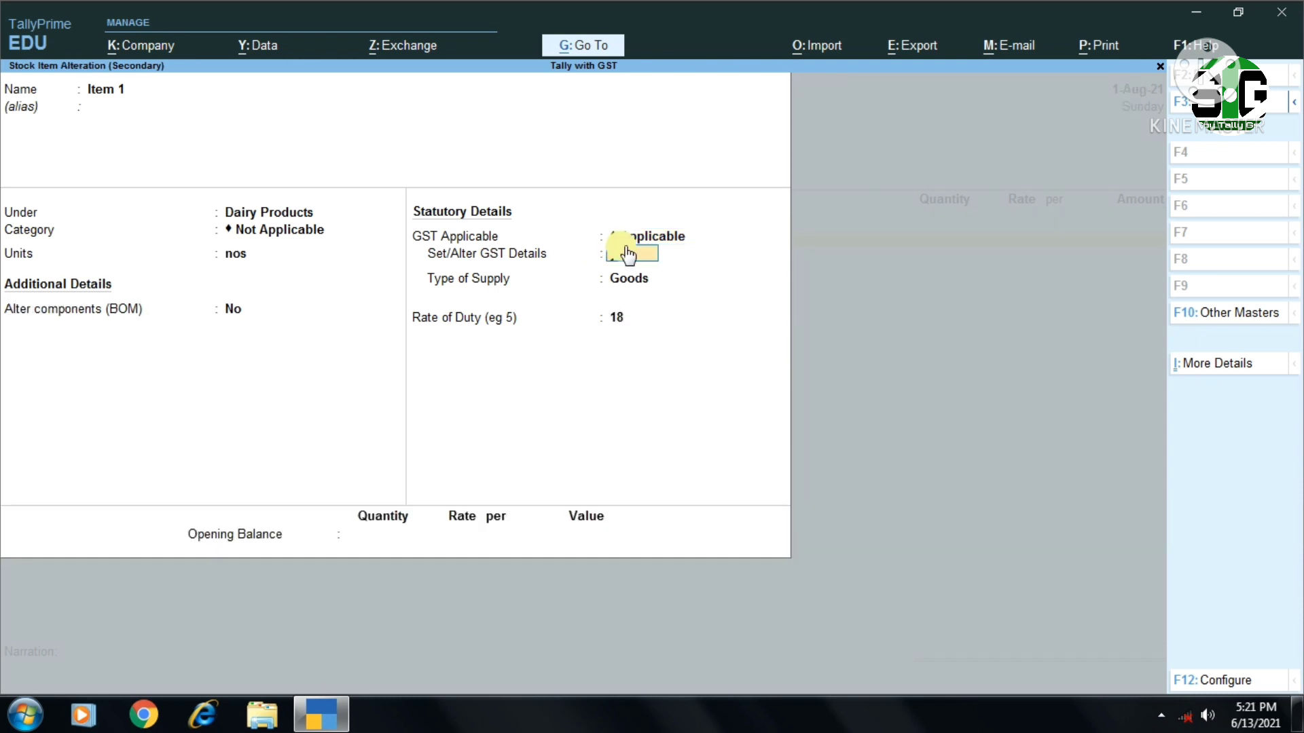
{"action": "key", "text": "Return"}
{"action": "type", "text": "y"}
{"action": "key", "text": "Return"}
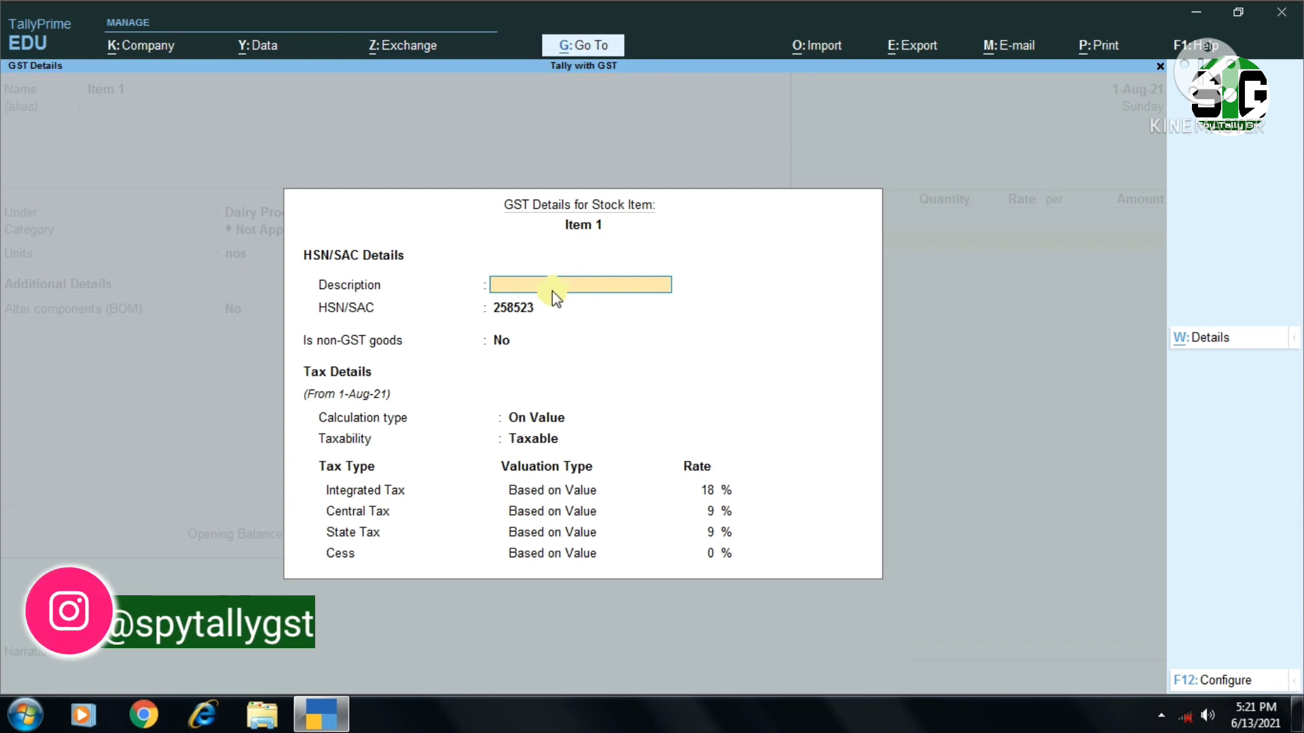
Step: Complete Item 1's GST details with HSN/SAC 258523, non-GST goods No, calculation On Value, Taxable, and 18% integrated tax
{"action": "key", "text": "Return"}
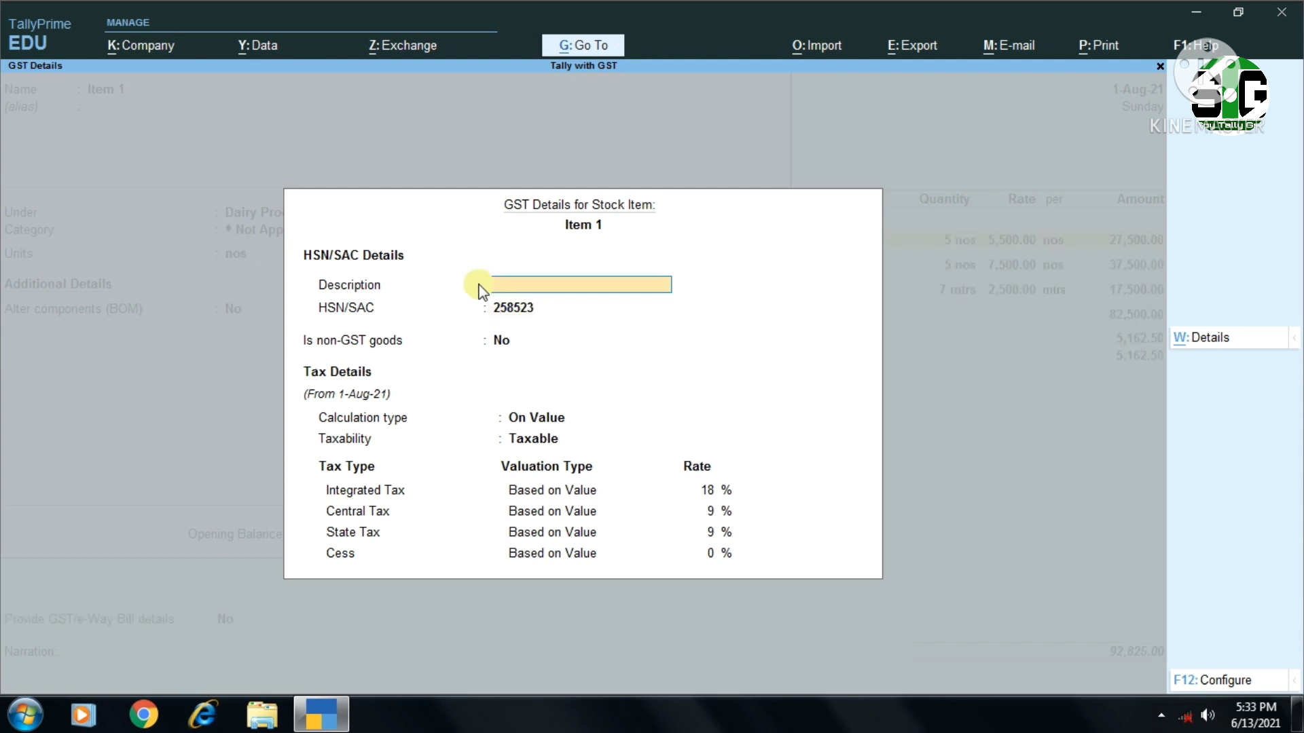
{"action": "key", "text": "Return"}
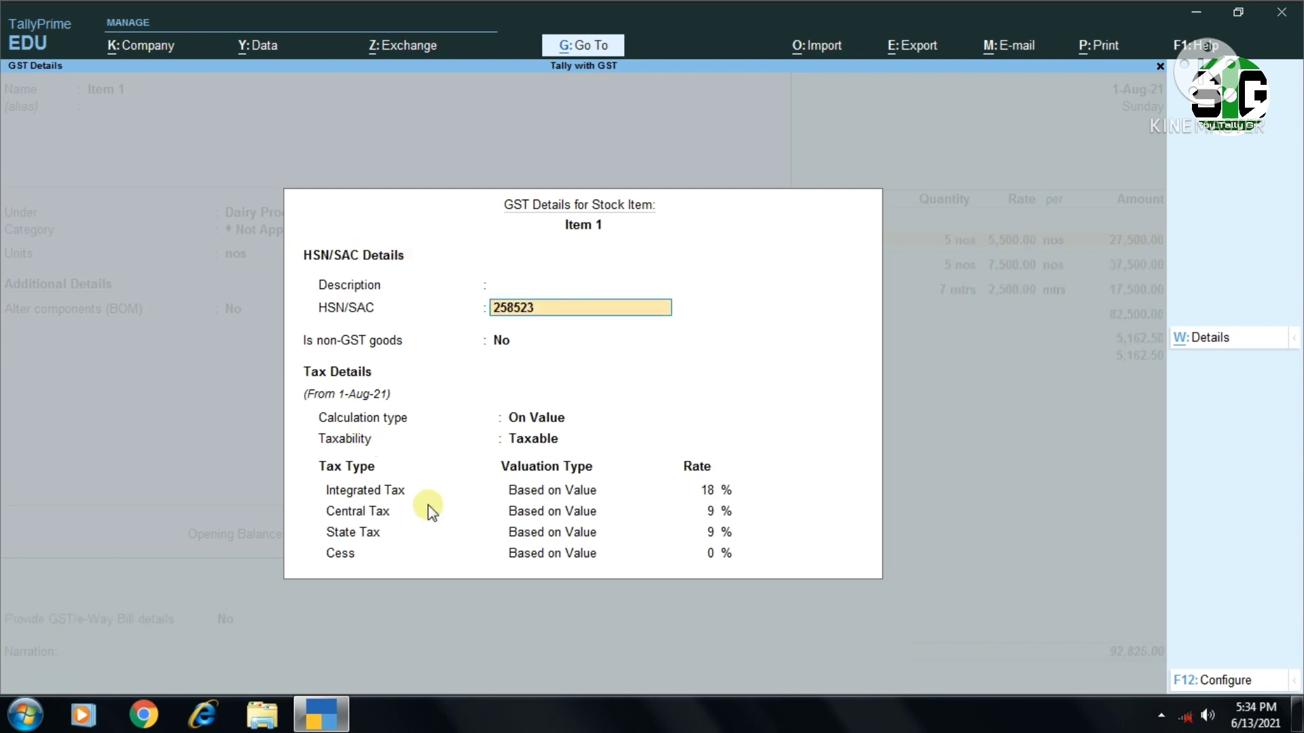
{"action": "key", "text": "Up"}
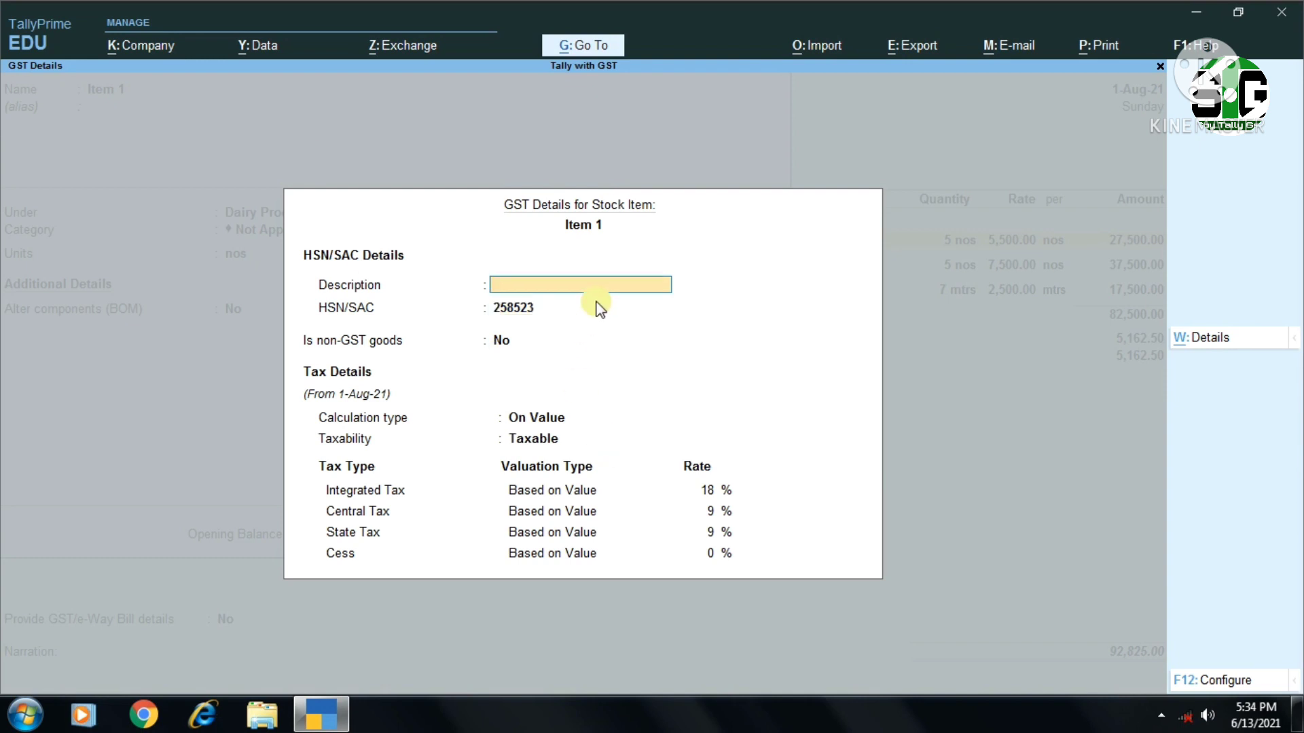
{"action": "key", "text": "F12"}
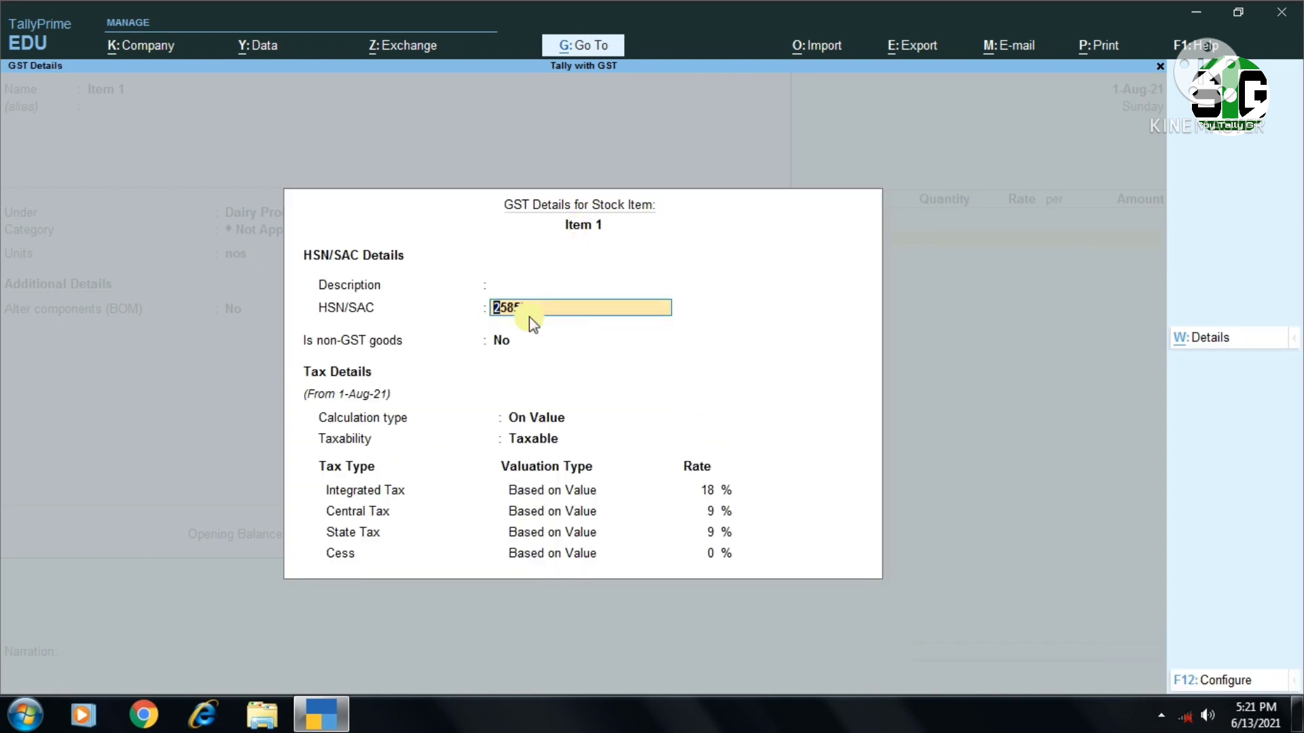
{"action": "key", "text": "Return"}
{"action": "key", "text": "Return"}
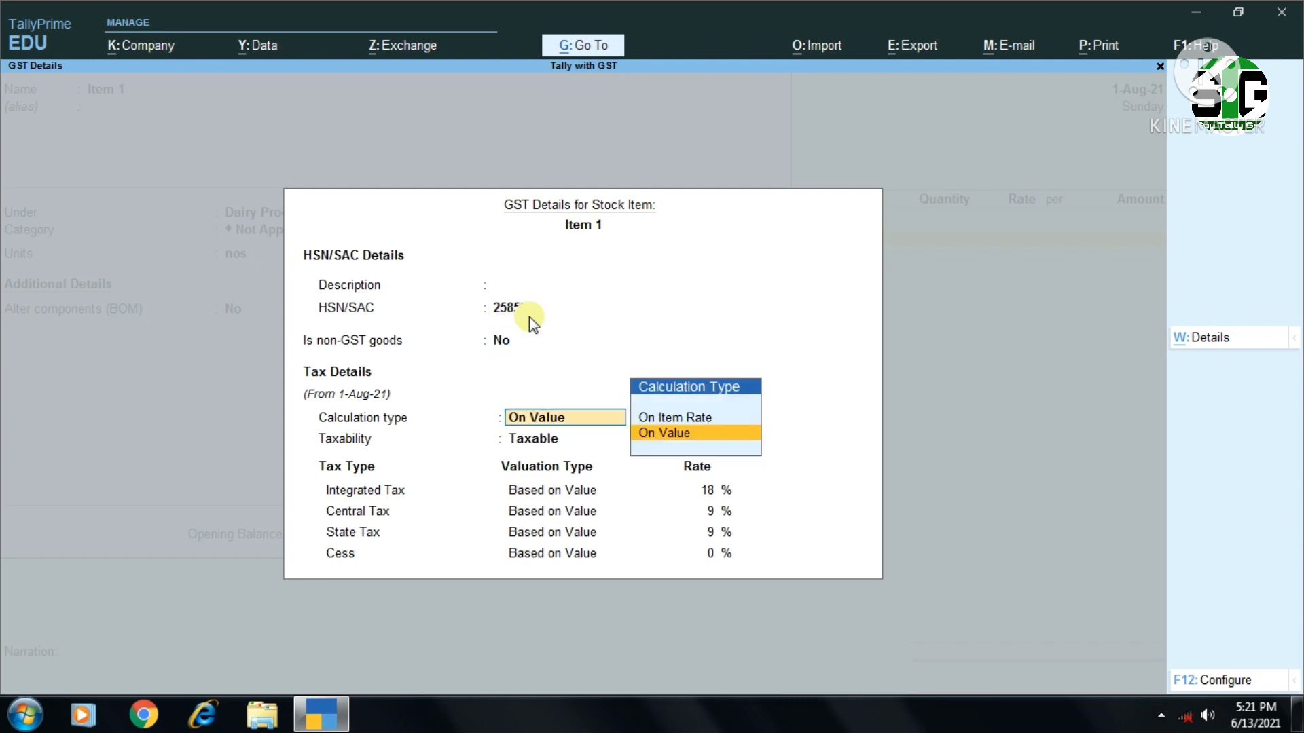
{"action": "key", "text": "Return"}
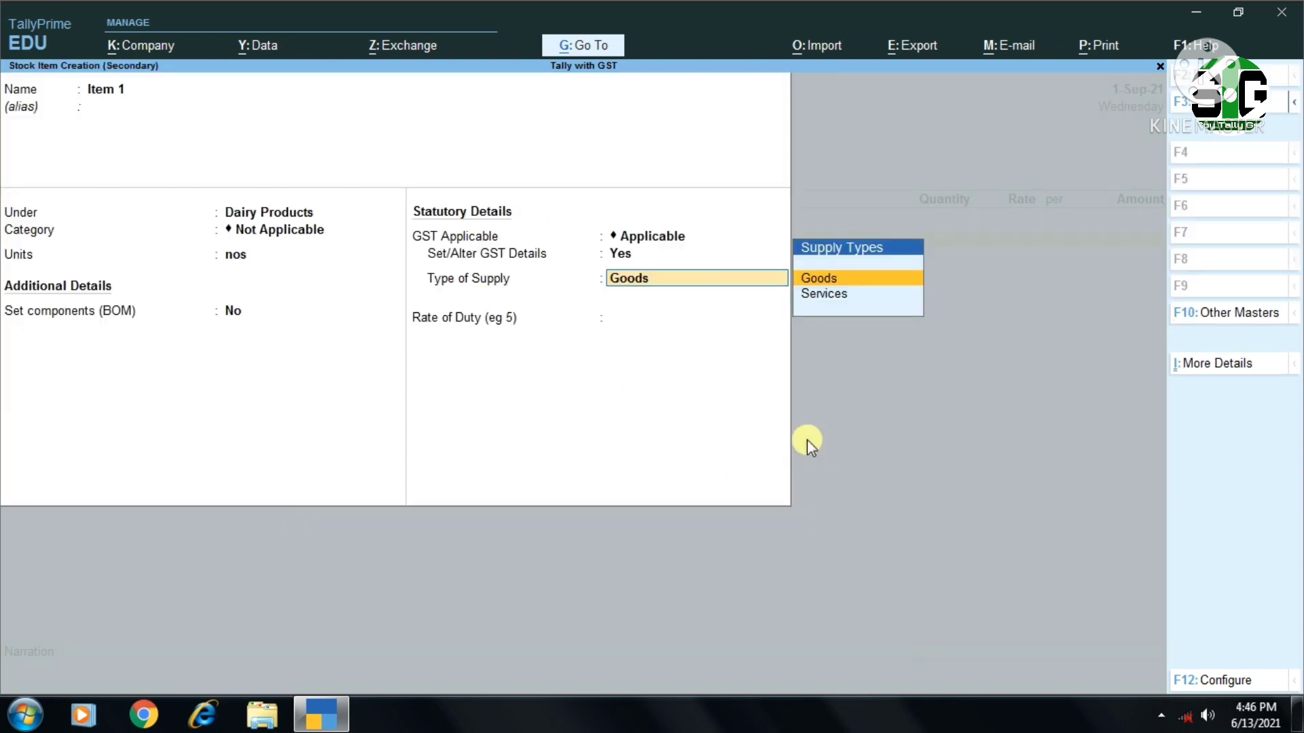
Step: Keep Item 1's type of supply as Goods with a rate of duty of 0, and save the stock item
{"action": "key", "text": "Return"}
{"action": "key", "text": "Return"}
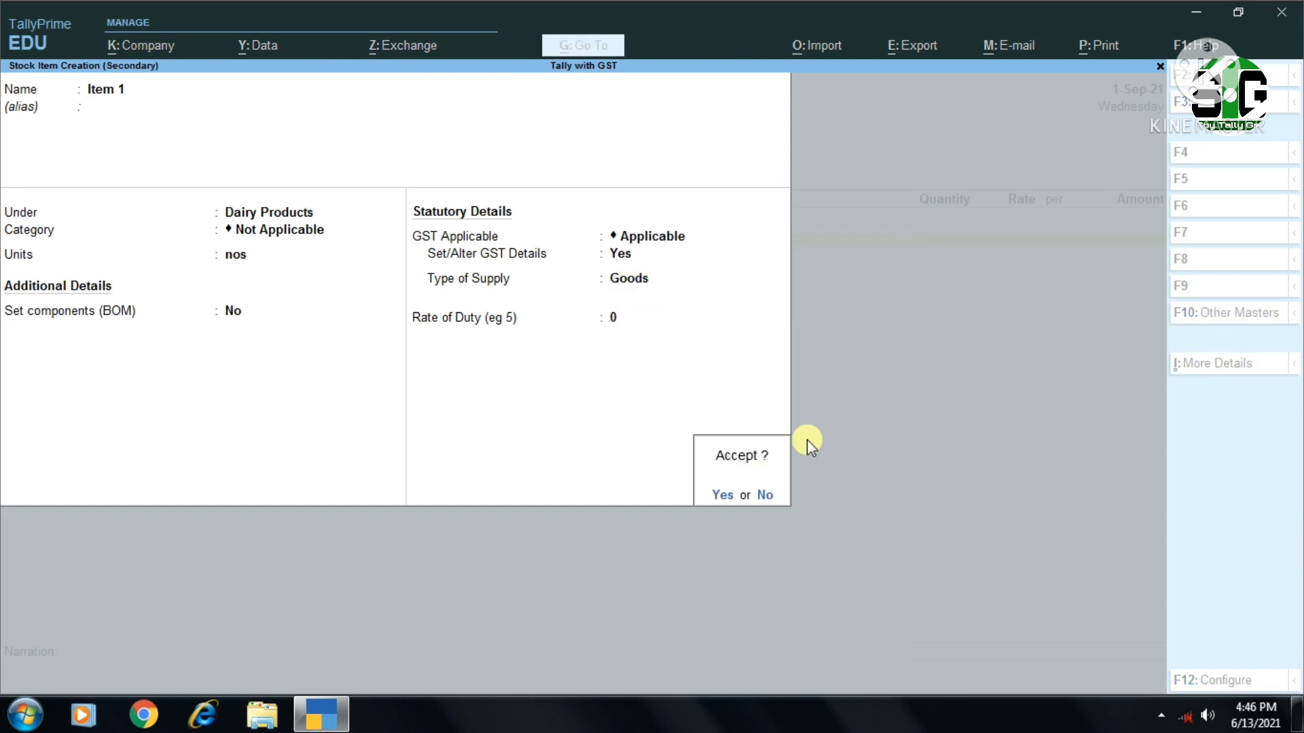
{"action": "key", "text": "Return"}
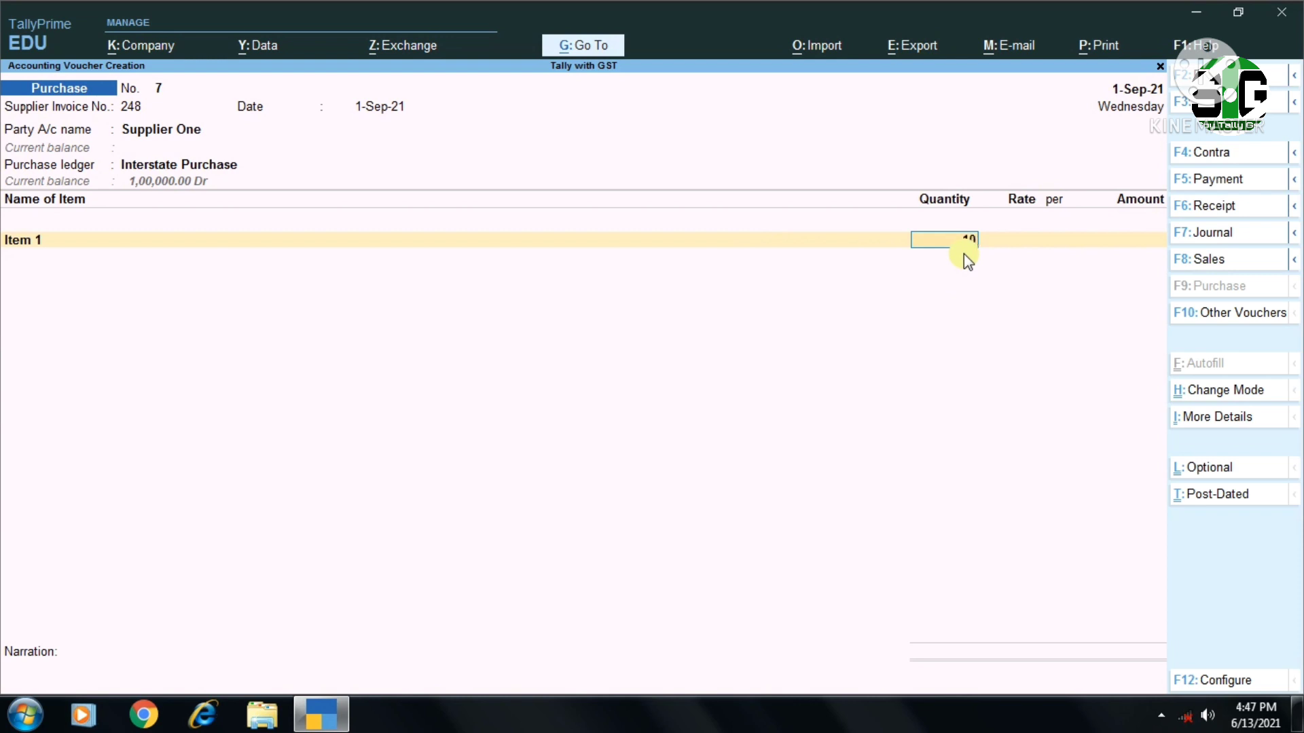
Step: Enter a quantity of 10 nos at a rate of 5,000 per nos on the voucher's Item 1 line
{"action": "key", "text": "Return"}
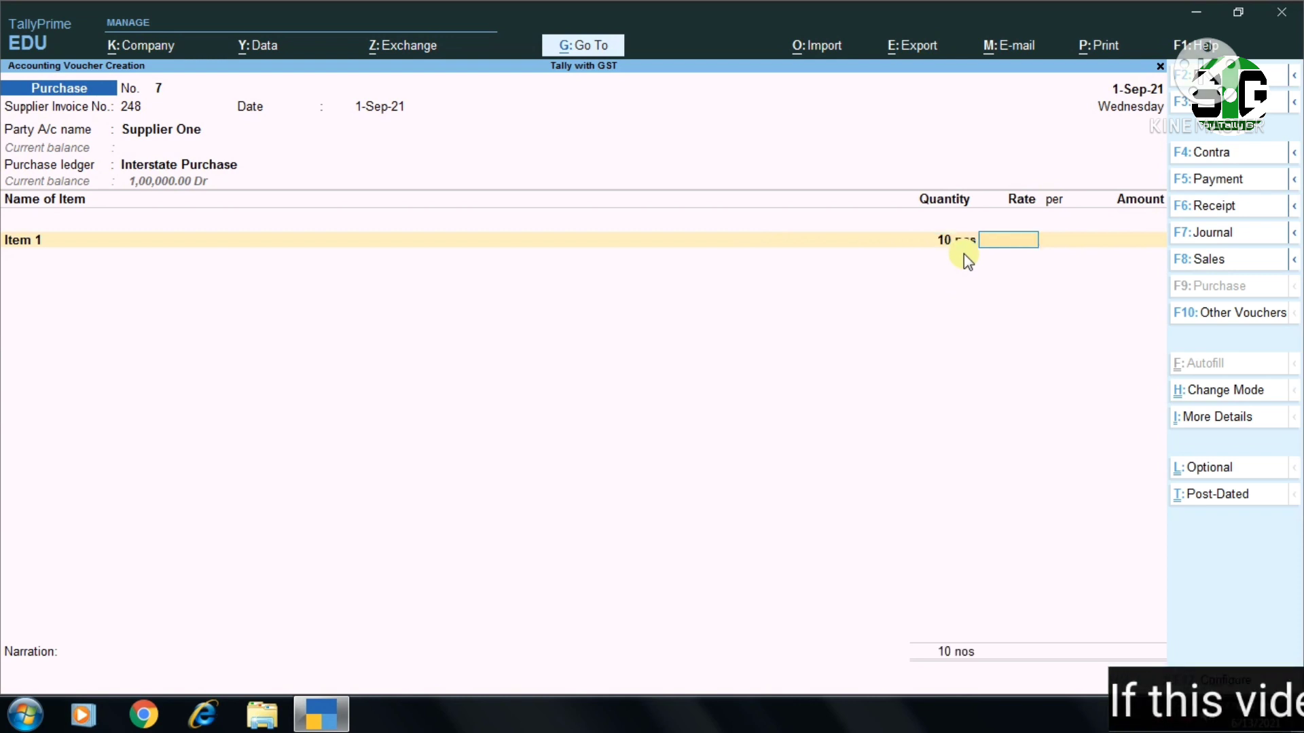
{"action": "type", "text": "5,000"}
{"action": "key", "text": "Return"}
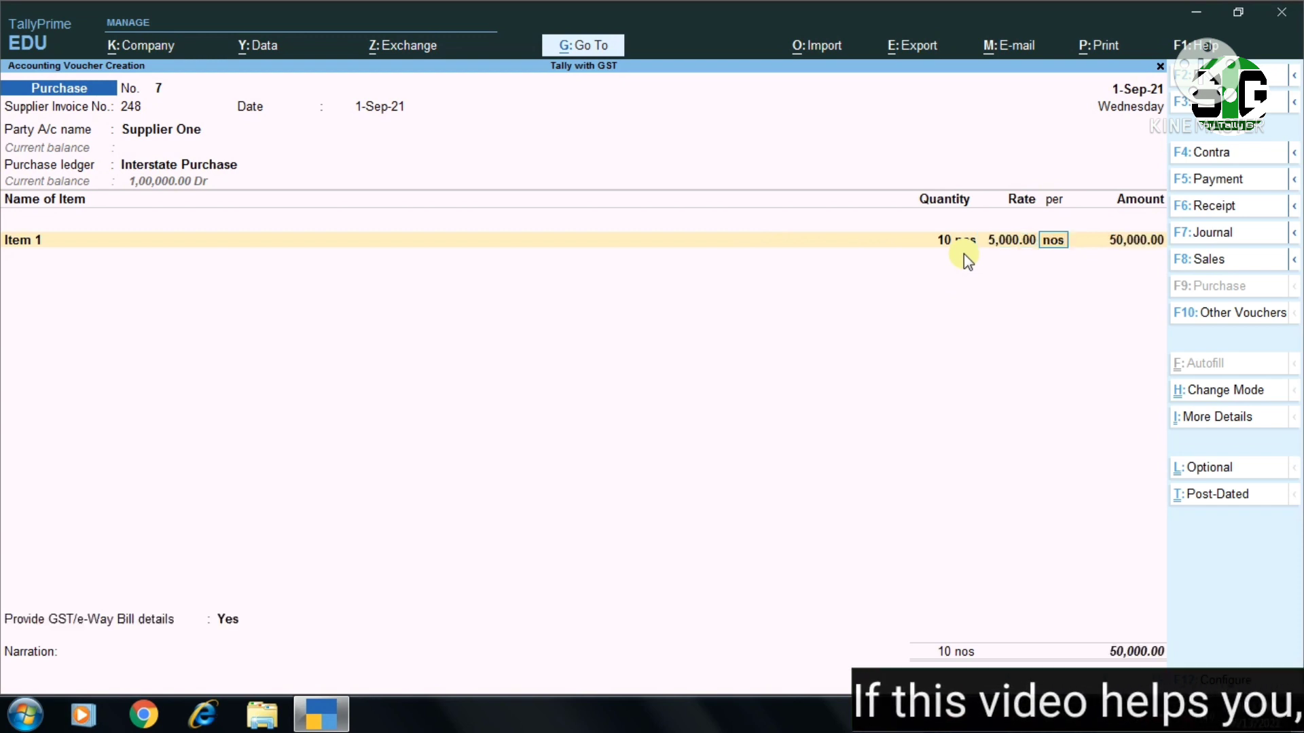
{"action": "key", "text": "Return"}
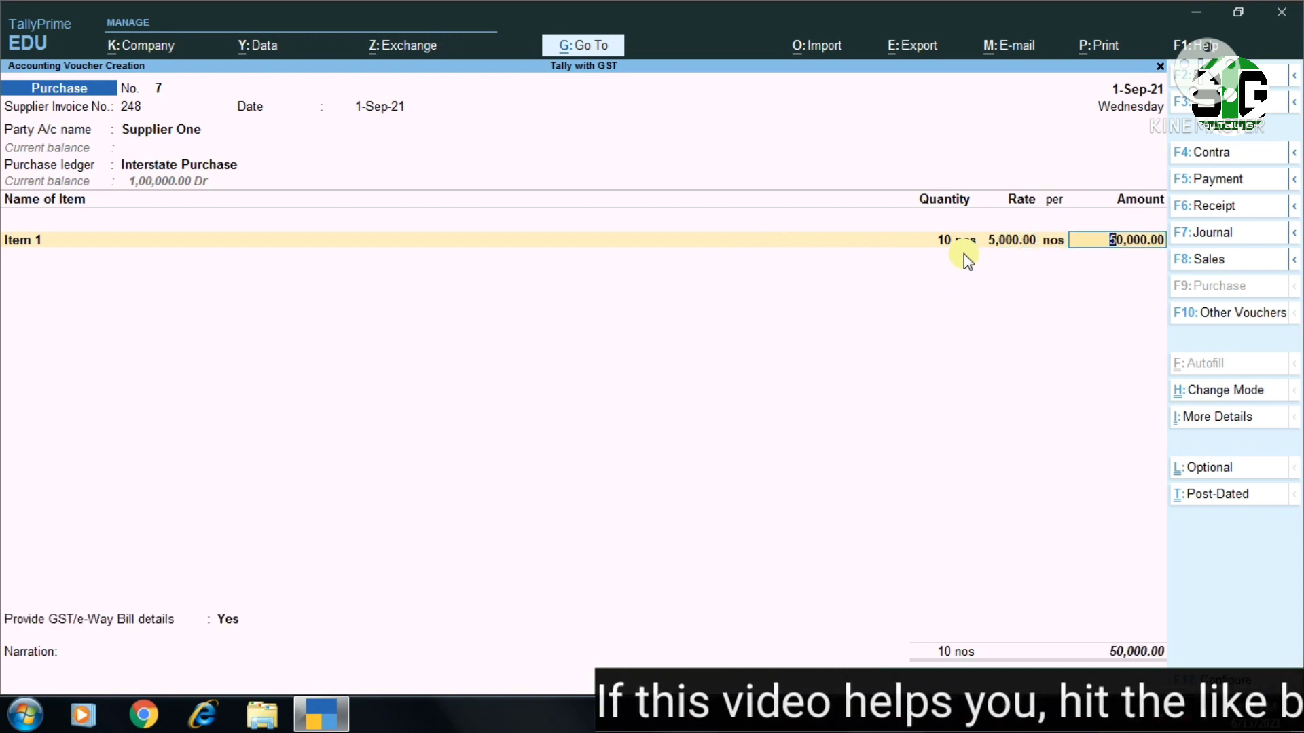
{"action": "key", "text": "Return"}
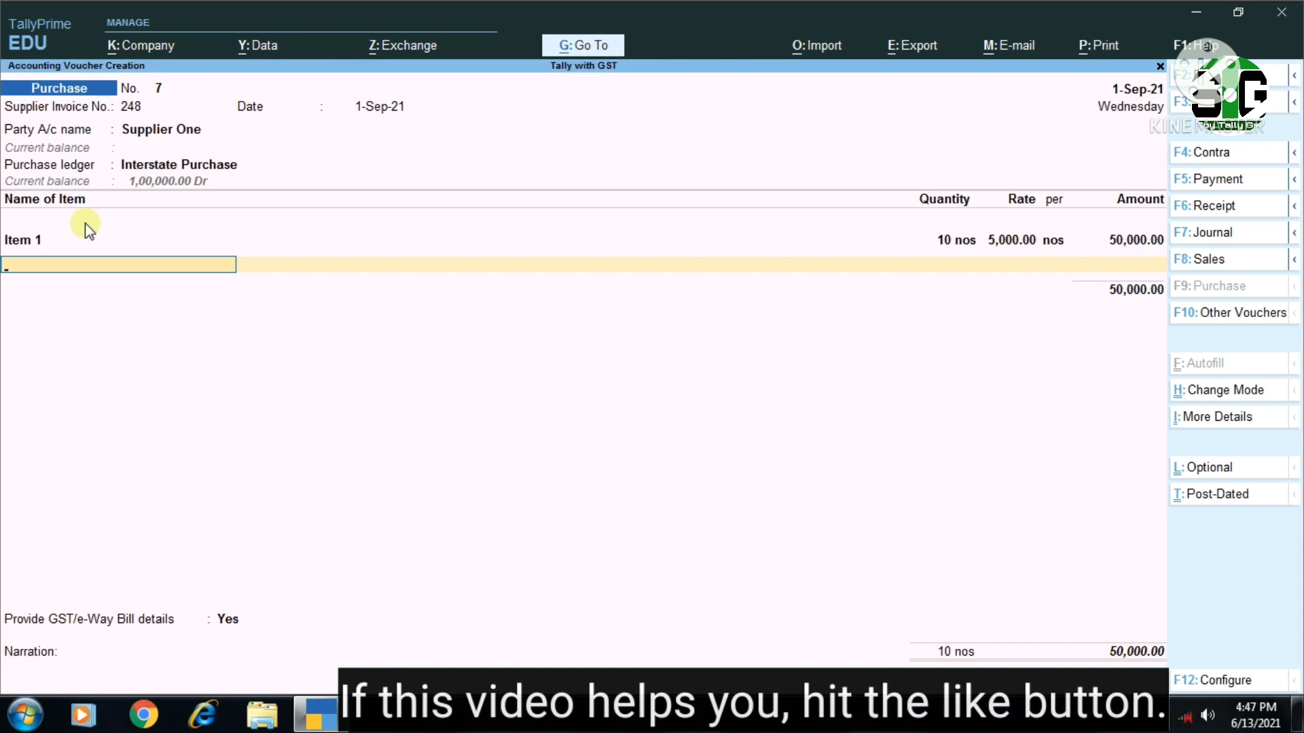
Step: Start a new stock item named Item 2 under the Computer group, with category Not Applicable and units nos
{"action": "key", "text": "alt+c"}
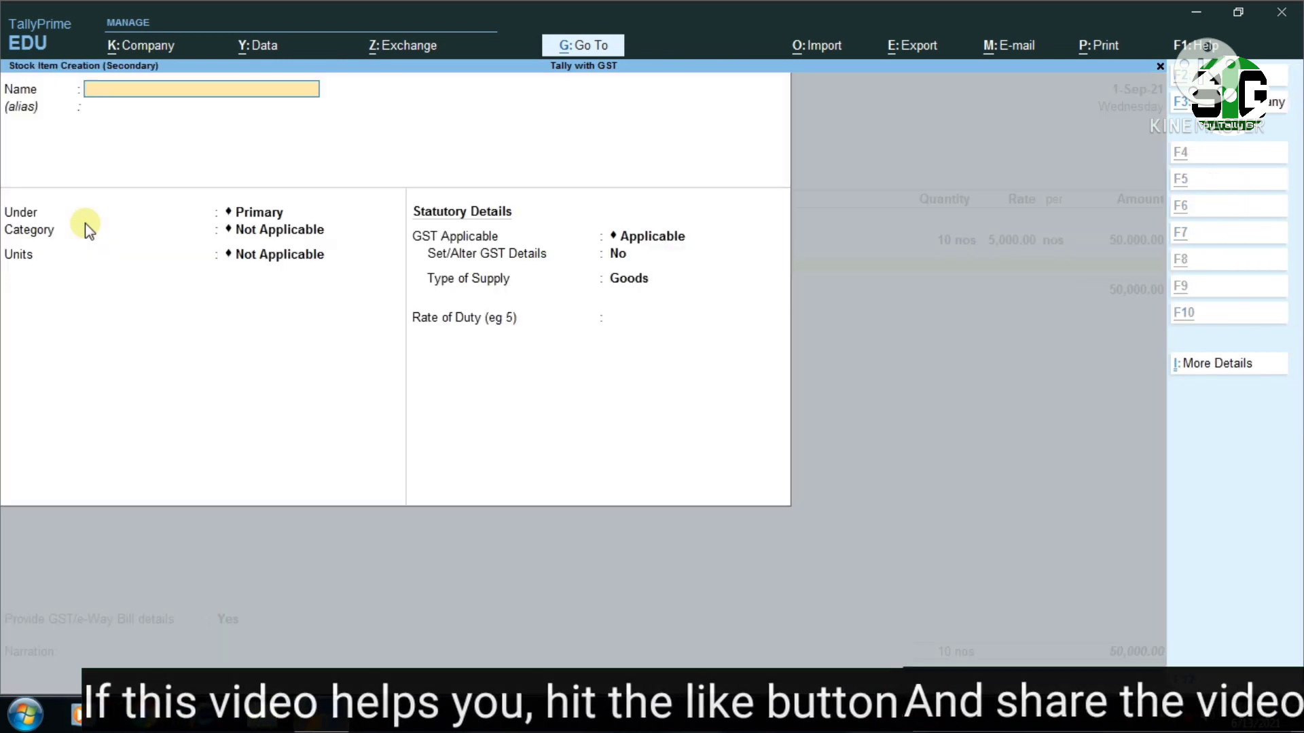
{"action": "type", "text": "Item"}
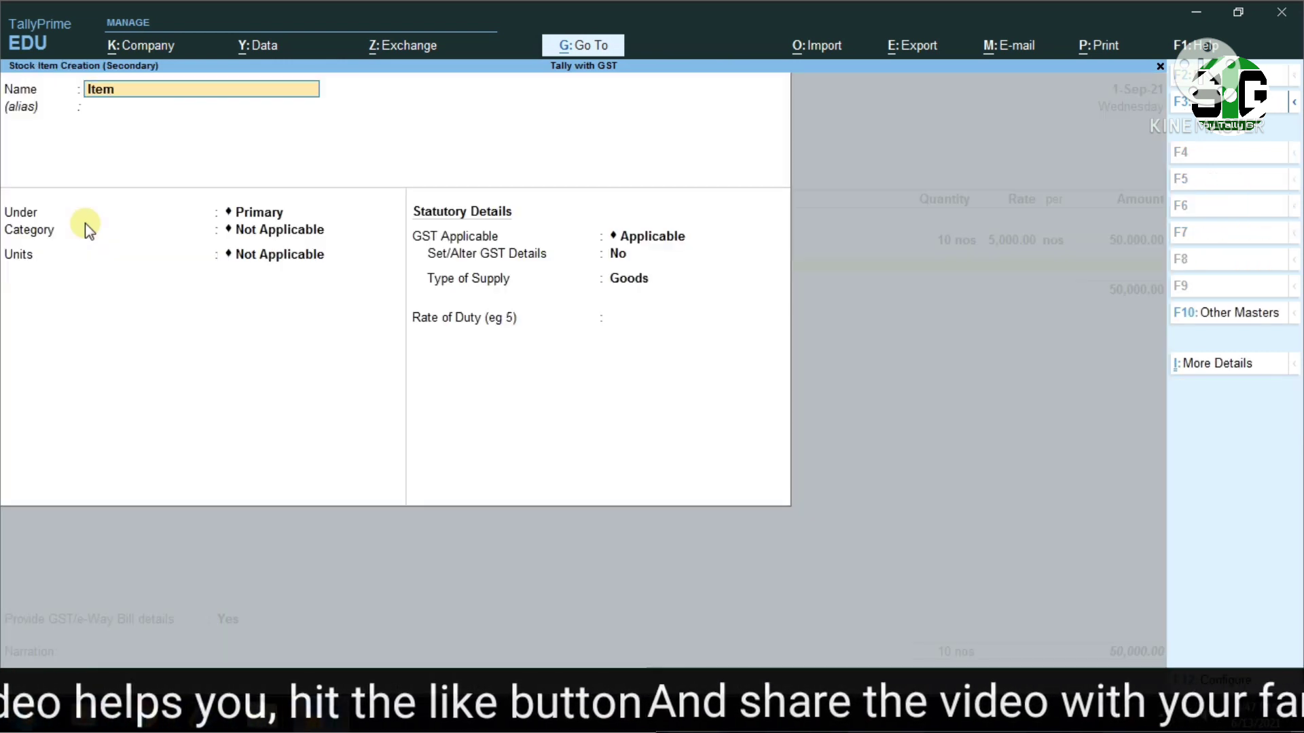
{"action": "type", "text": " 2"}
{"action": "key", "text": "Return"}
{"action": "key", "text": "Down"}
{"action": "key", "text": "Down"}
{"action": "key", "text": "Down"}
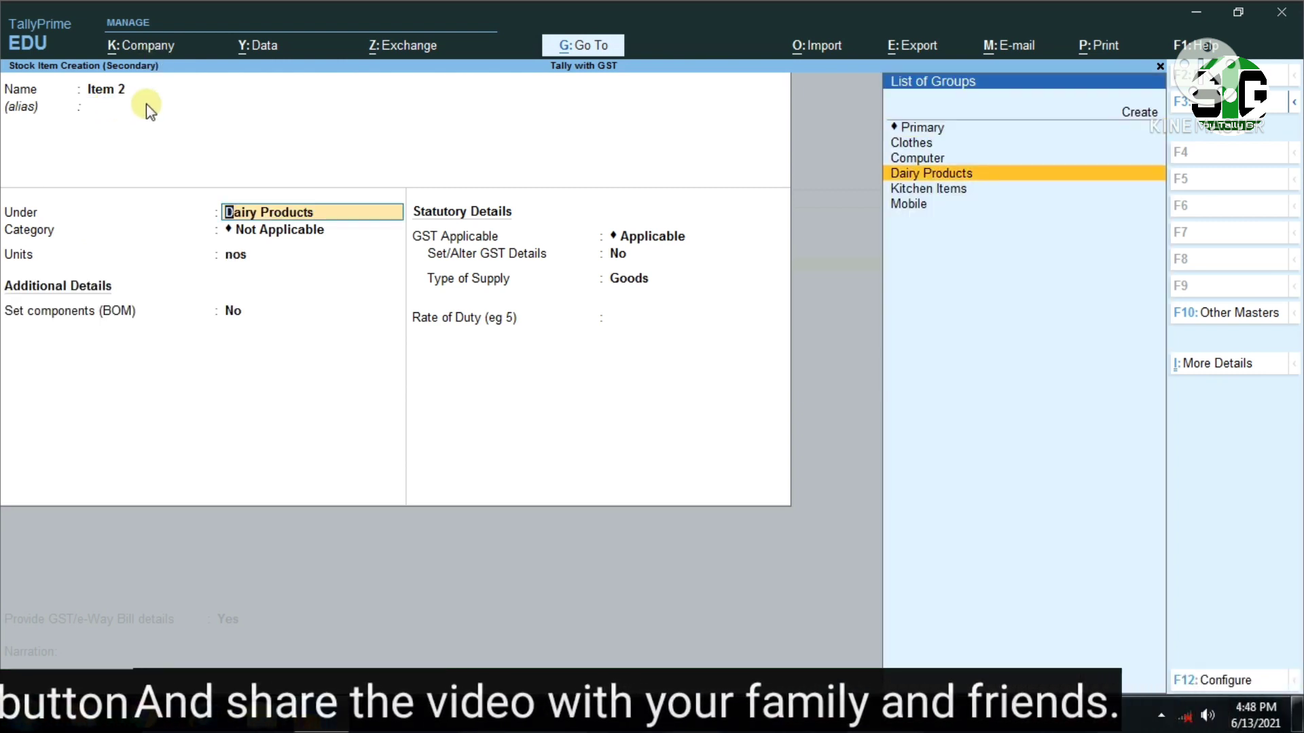
{"action": "key", "text": "Up"}
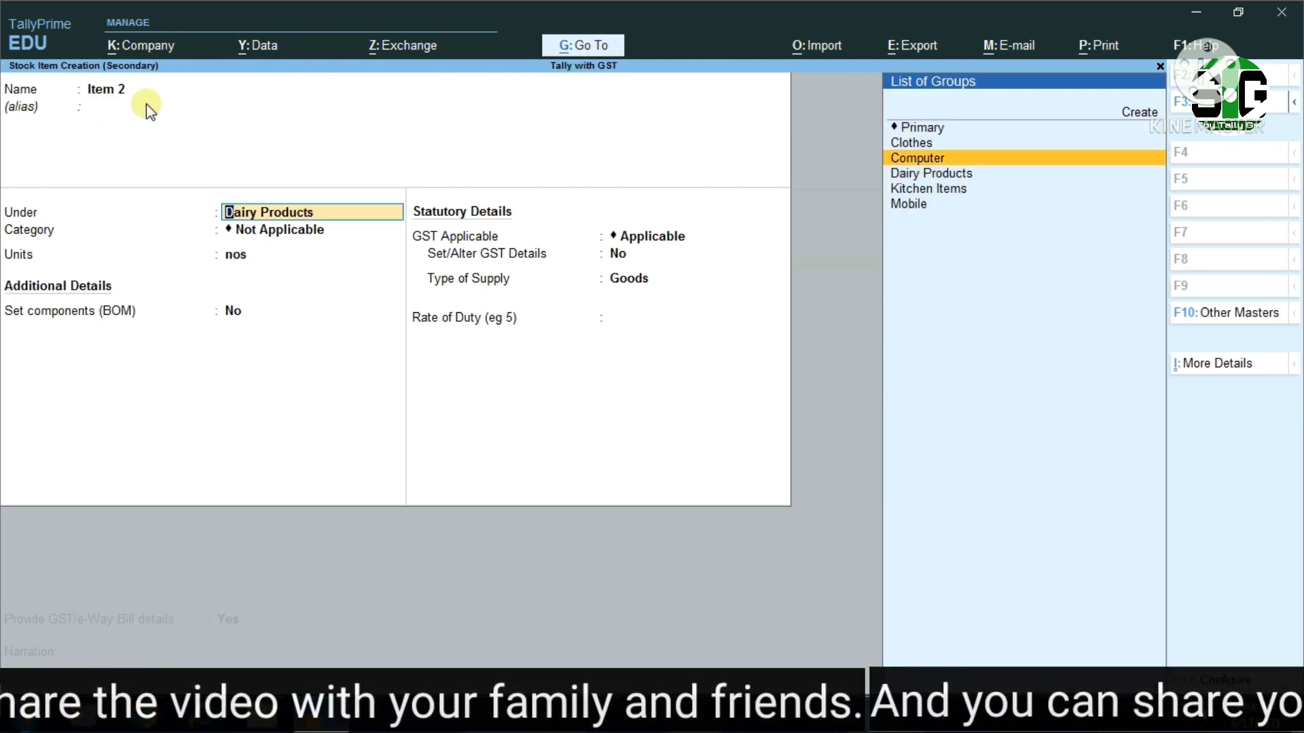
{"action": "key", "text": "Return"}
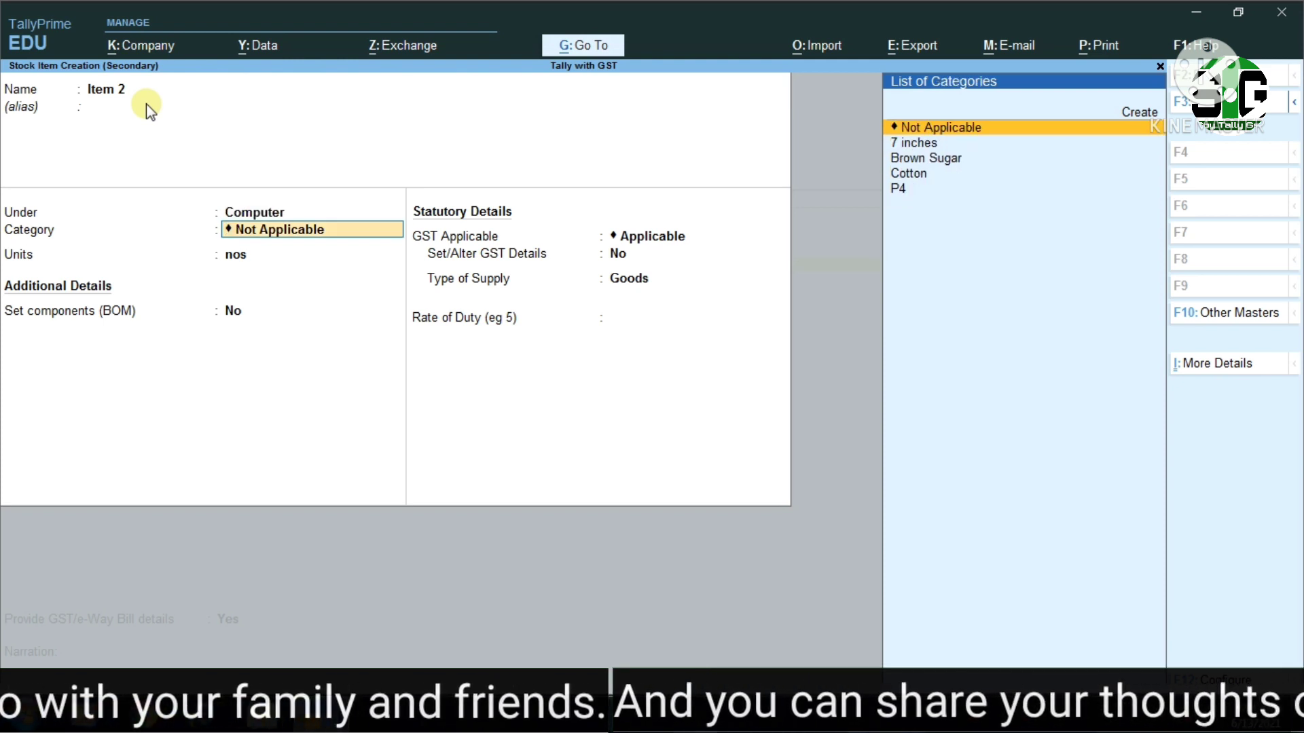
{"action": "key", "text": "Return"}
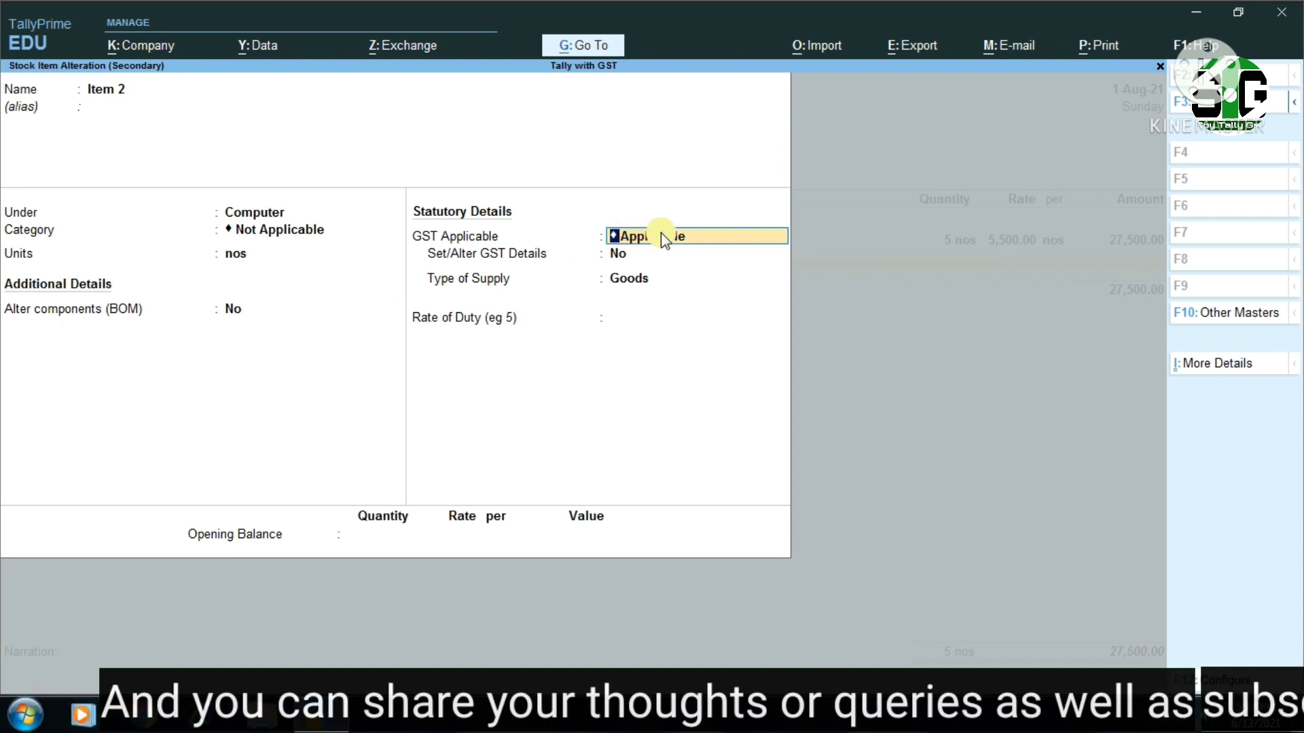
Step: Keep GST Applicable for Item 2 and set its Set/Alter GST Details to Yes
{"action": "key", "text": "Return"}
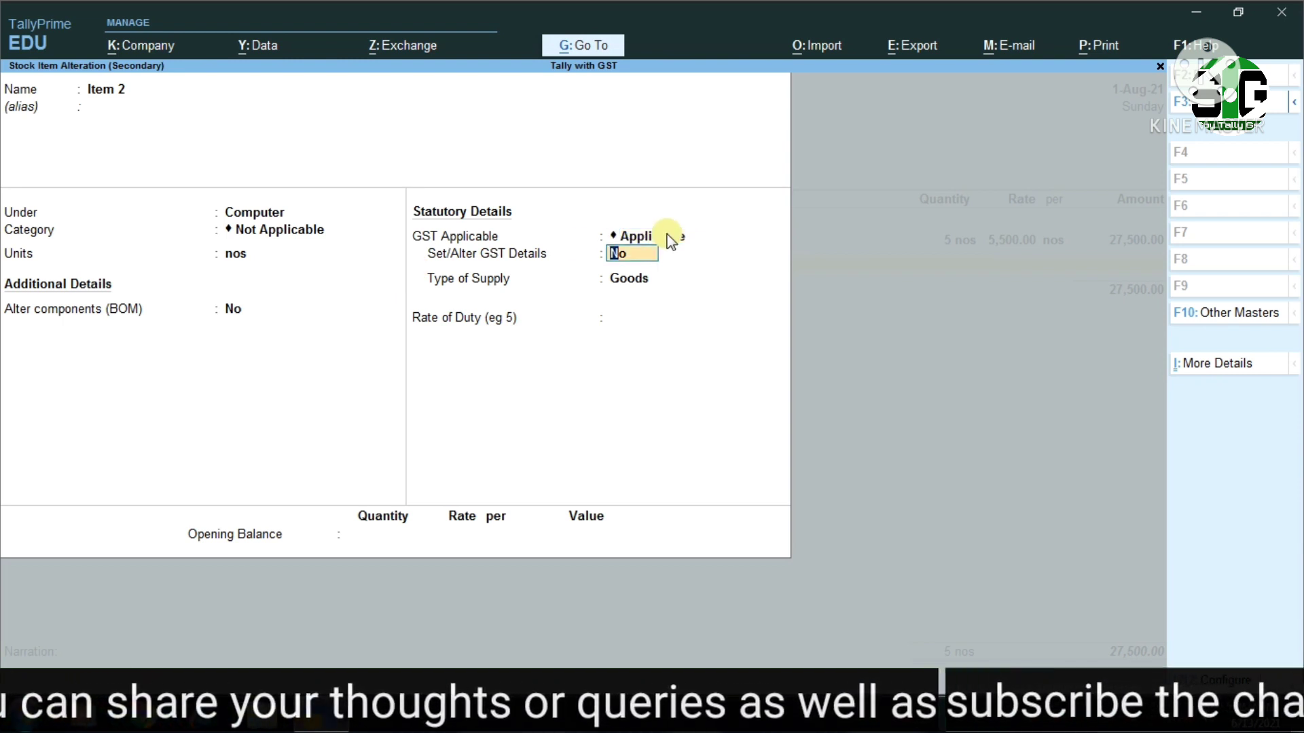
{"action": "type", "text": "y"}
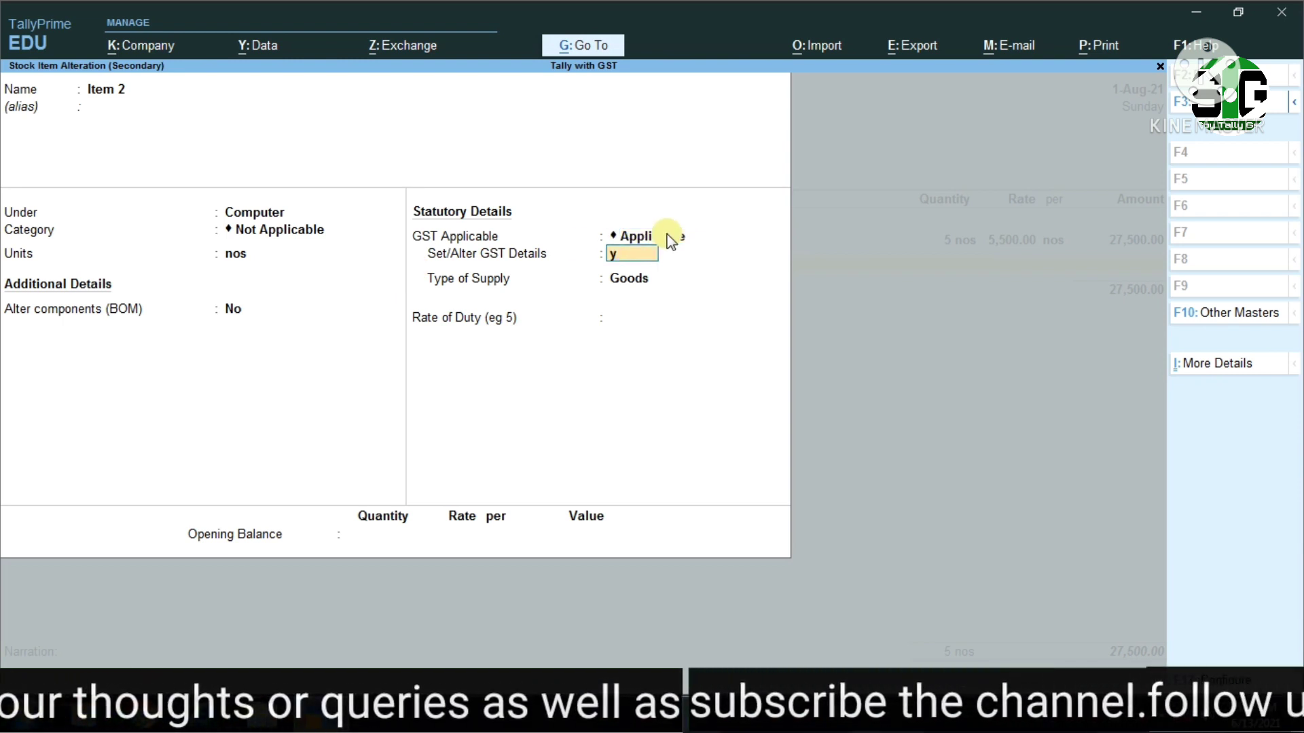
{"action": "key", "text": "Return"}
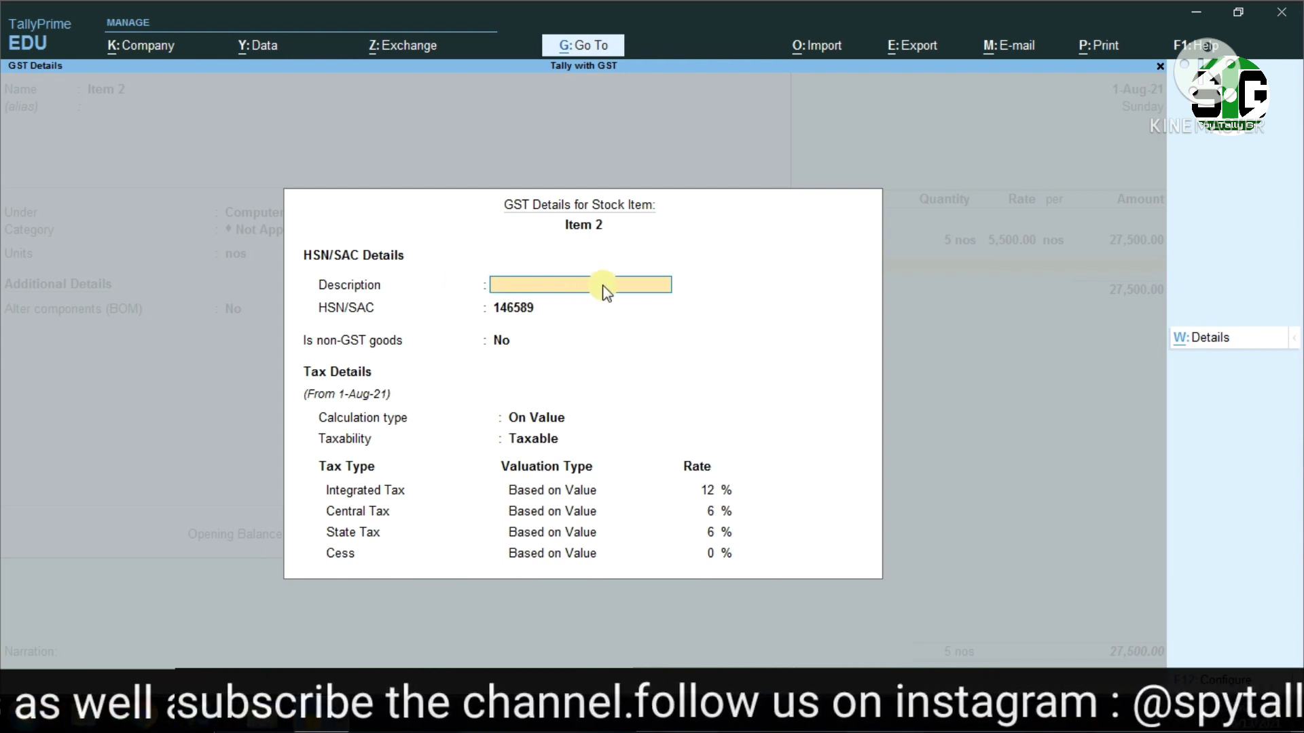
Step: Complete Item 2's GST details with HSN/SAC 146589, non-GST goods No, calculation On Value, Taxable, and 12% integrated tax
{"action": "key", "text": "Return"}
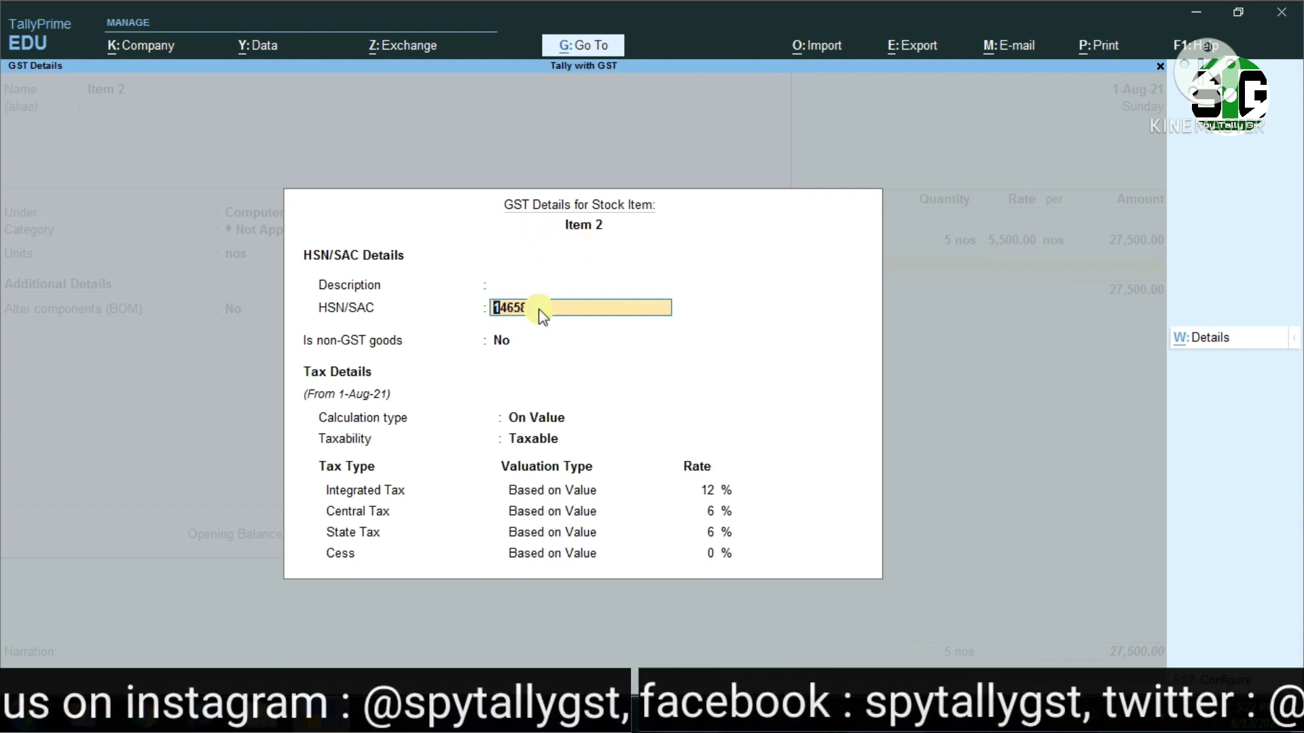
{"action": "key", "text": "Return"}
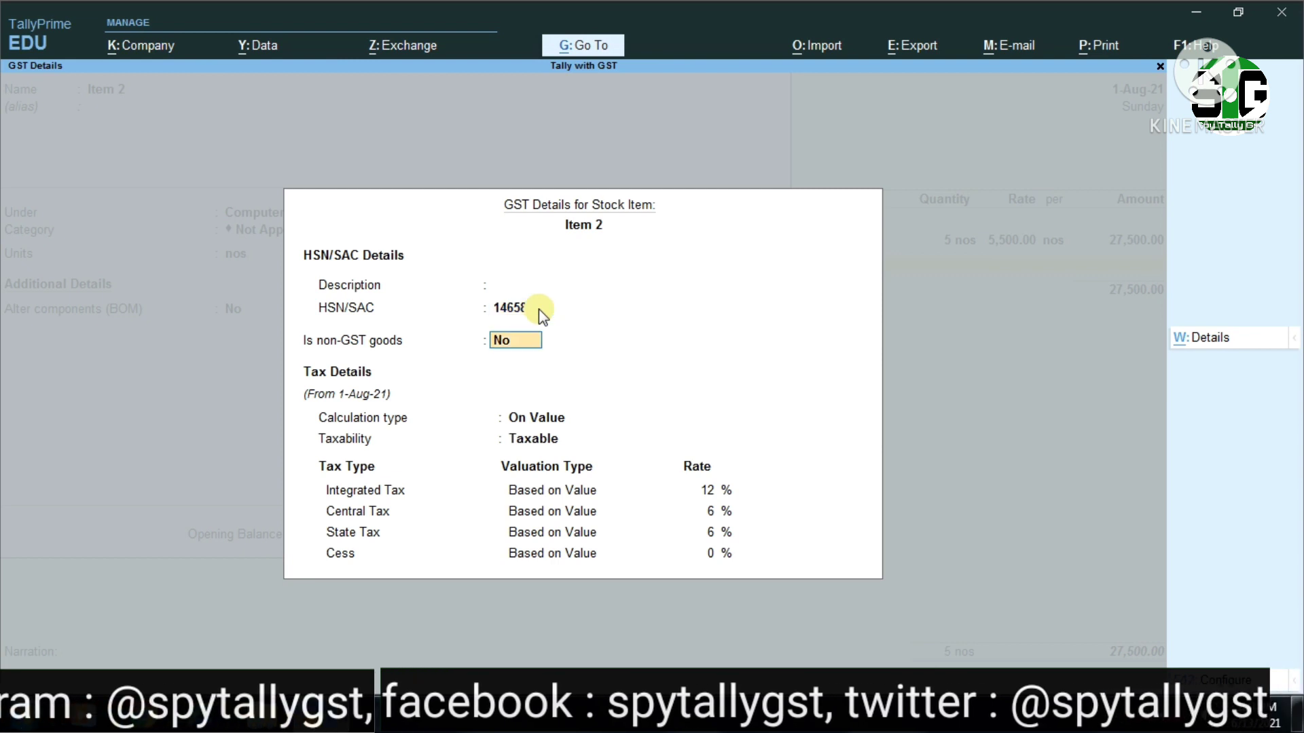
{"action": "key", "text": "Return"}
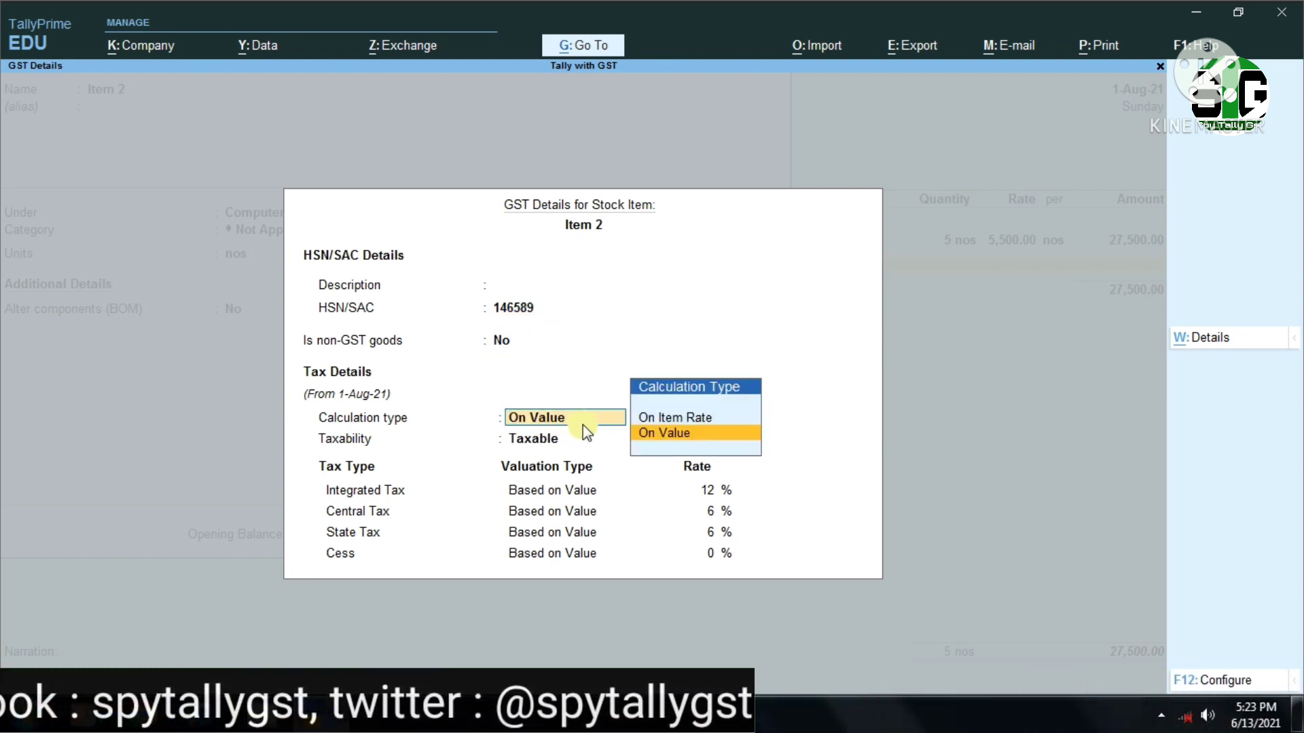
{"action": "key", "text": "Return"}
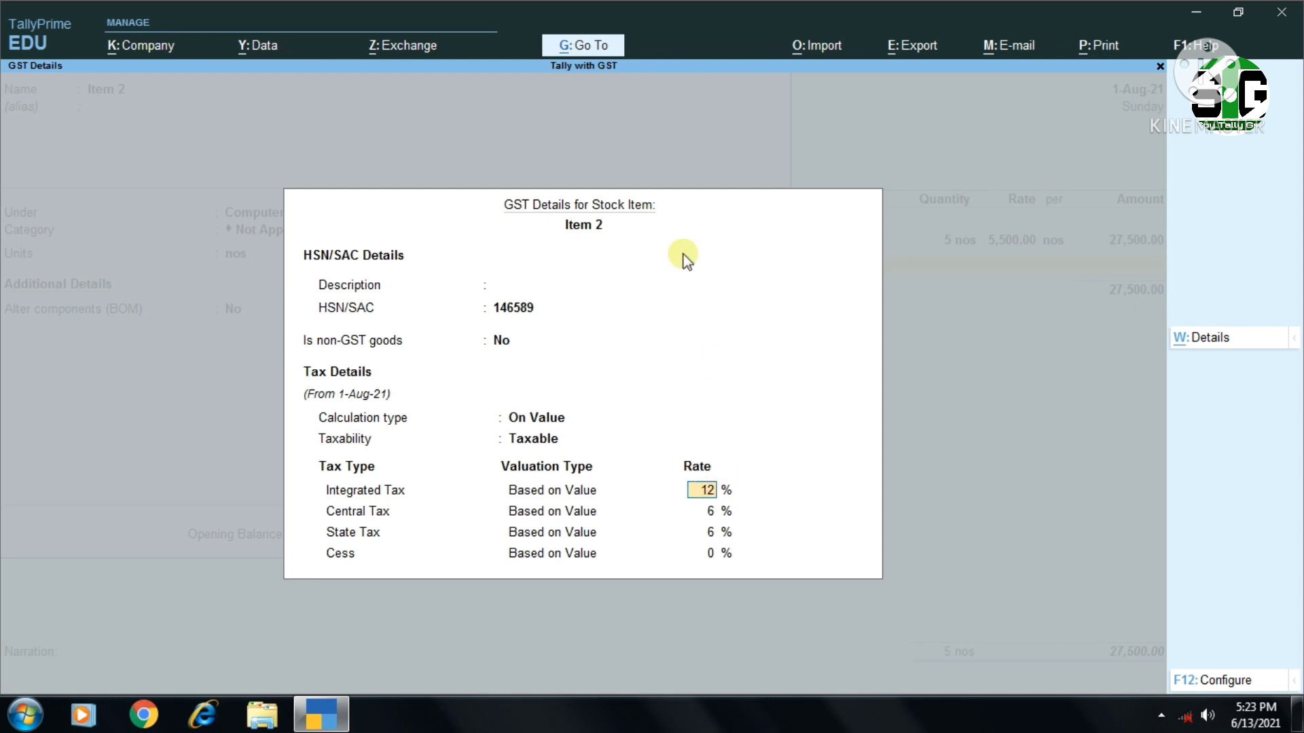
{"action": "key", "text": "Return"}
{"action": "key", "text": "Return"}
{"action": "key", "text": "Return"}
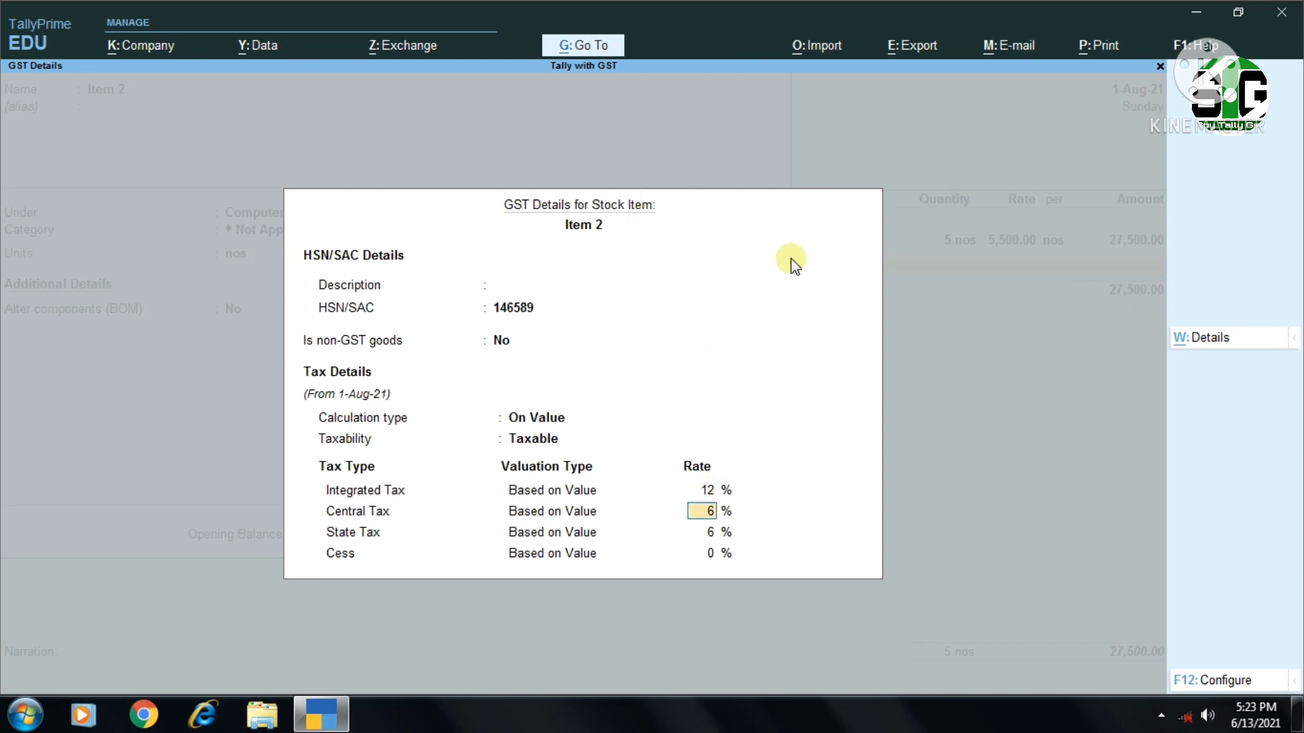
{"action": "key", "text": "Return"}
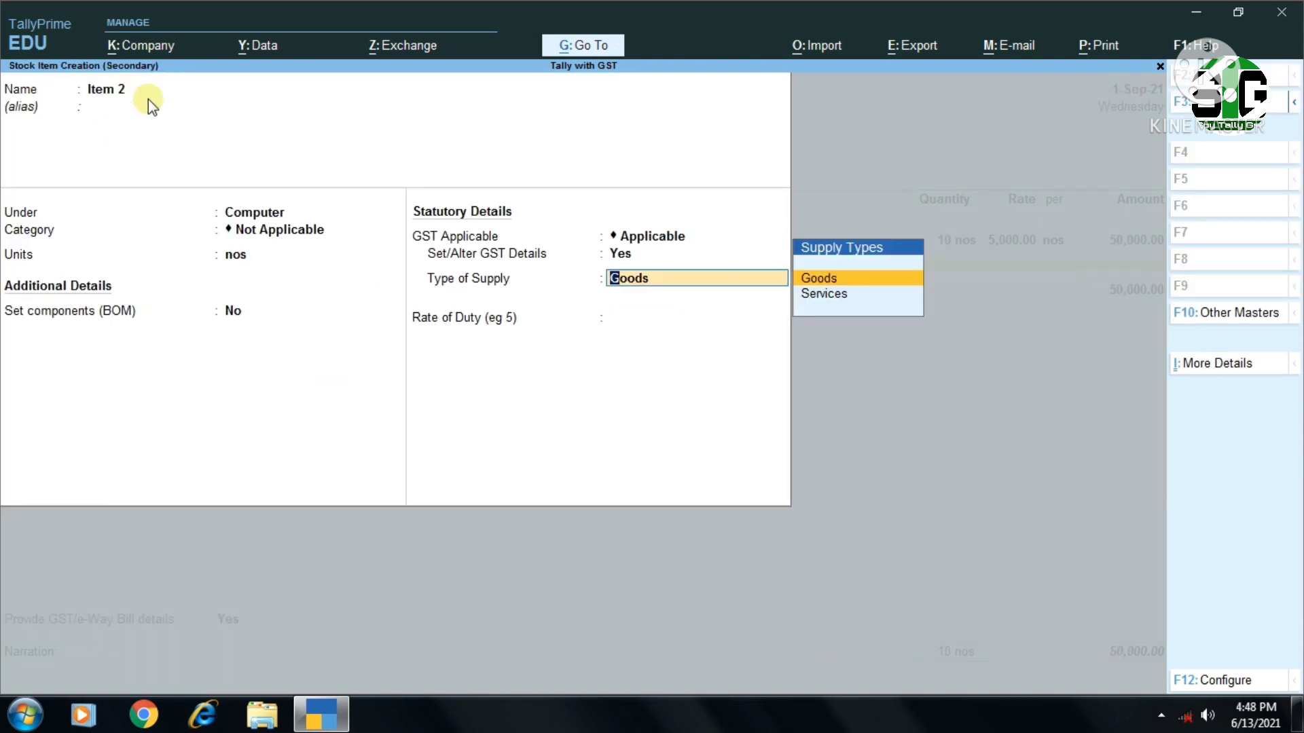
Step: Keep Item 2's type of supply as Goods with a rate of duty of 0, and save the stock item
{"action": "key", "text": "Return"}
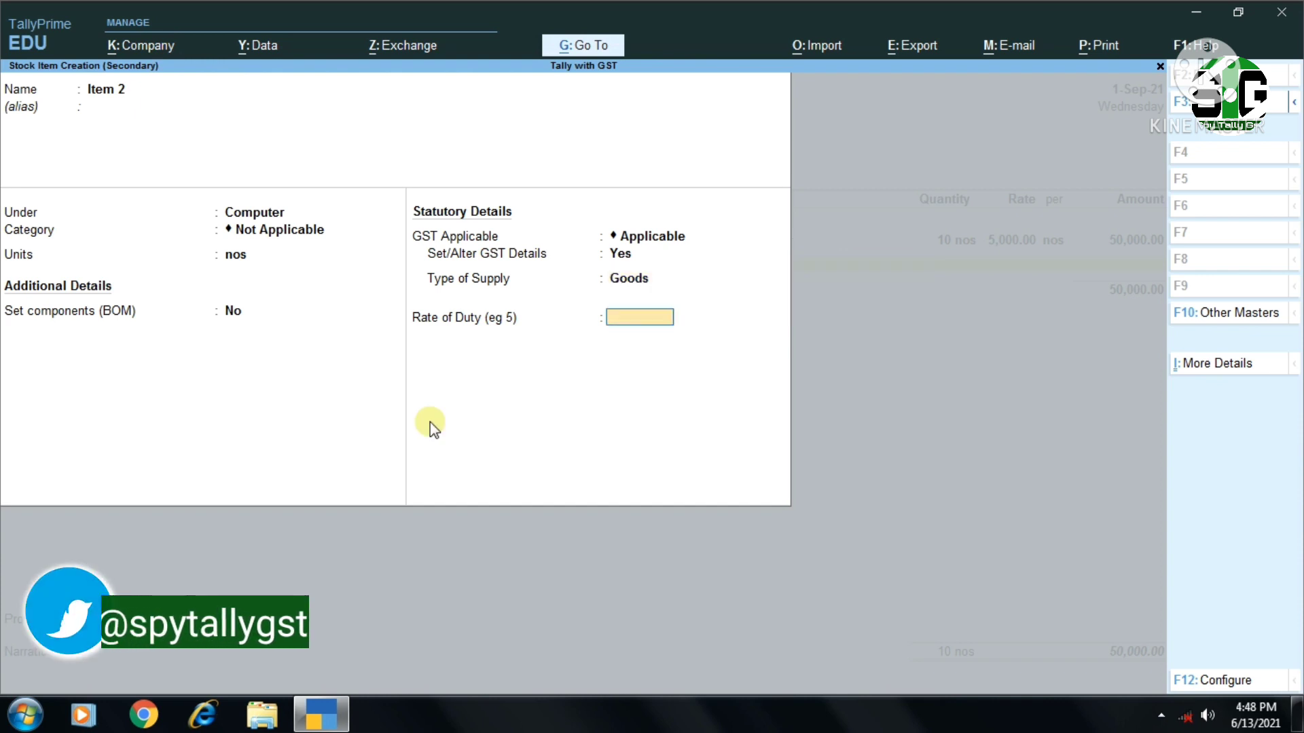
{"action": "key", "text": "Return"}
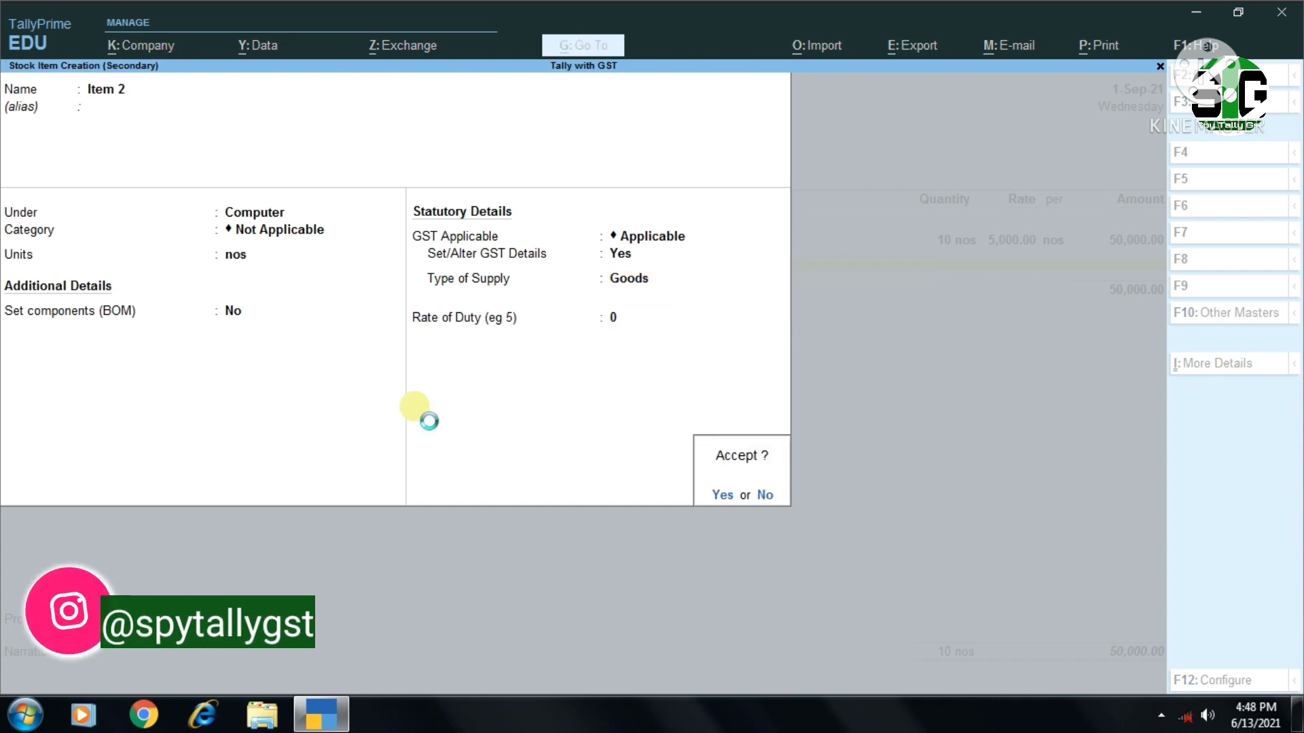
{"action": "key", "text": "Return"}
Step: Enter a quantity of 10 nos at a rate of 7,000 per nos on the voucher's Item 2 line
{"action": "type", "text": "10"}
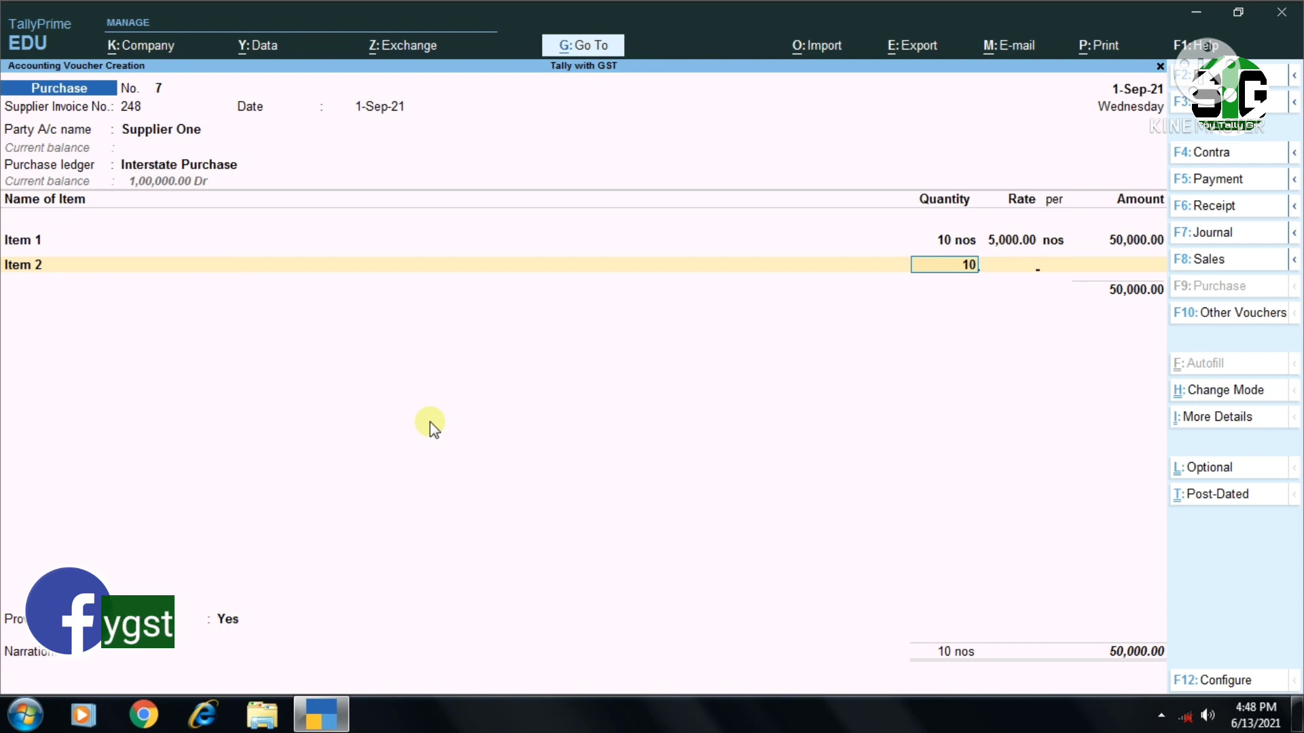
{"action": "key", "text": "Return"}
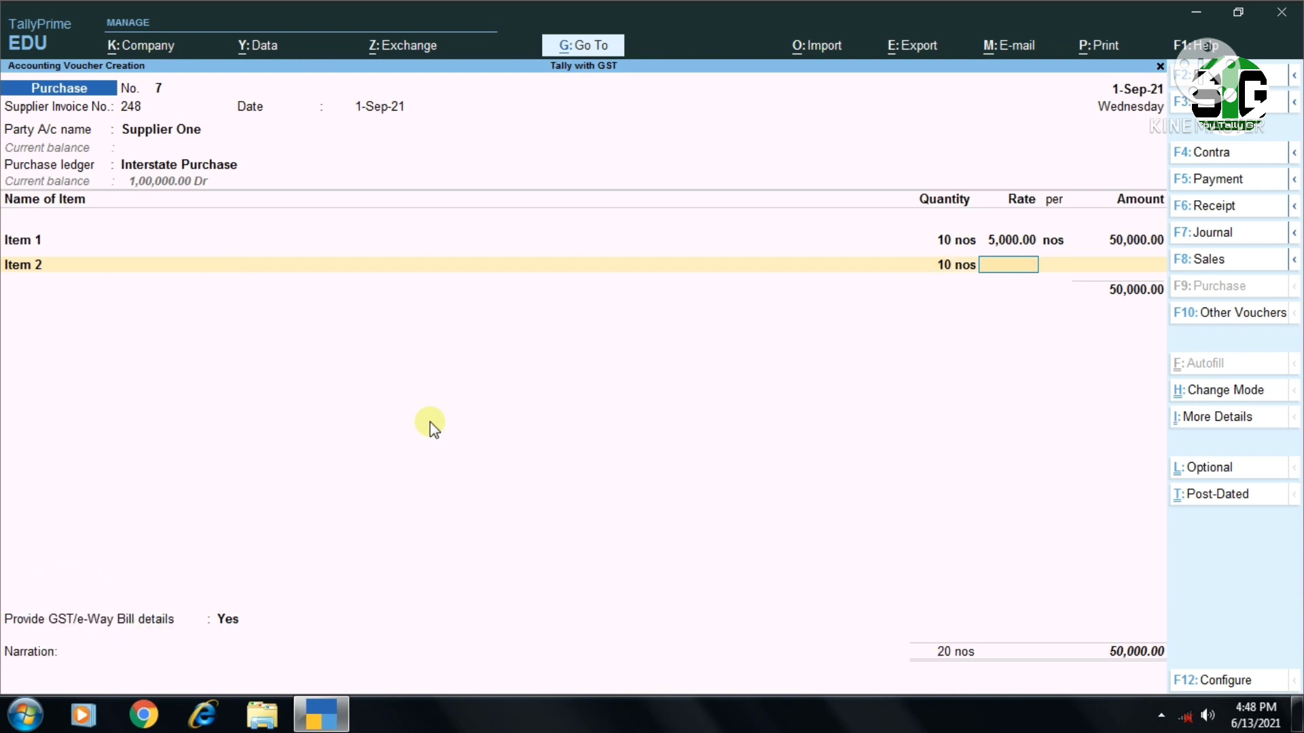
{"action": "type", "text": "7,000"}
{"action": "key", "text": "Return"}
{"action": "key", "text": "Return"}
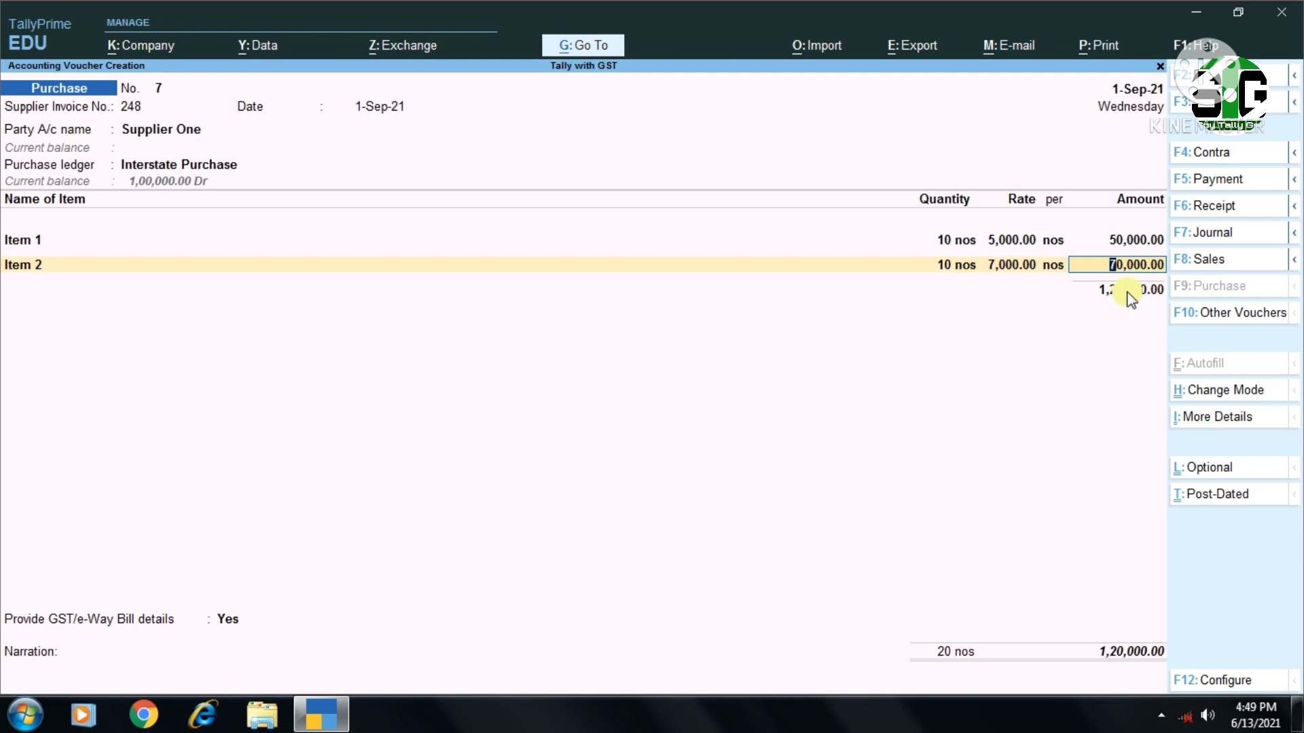
Step: Finish the voucher's item lines and add the Igst ledger below them
{"action": "key", "text": "Return"}
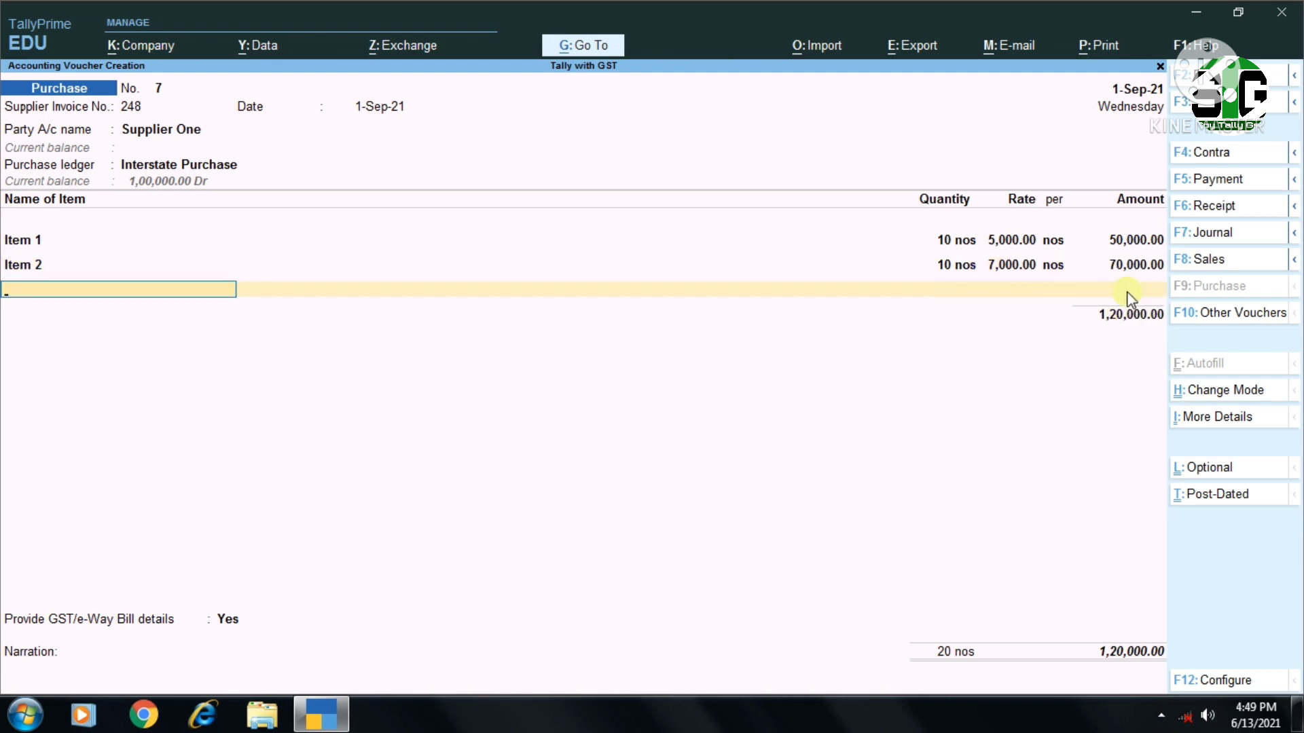
{"action": "key", "text": "Return"}
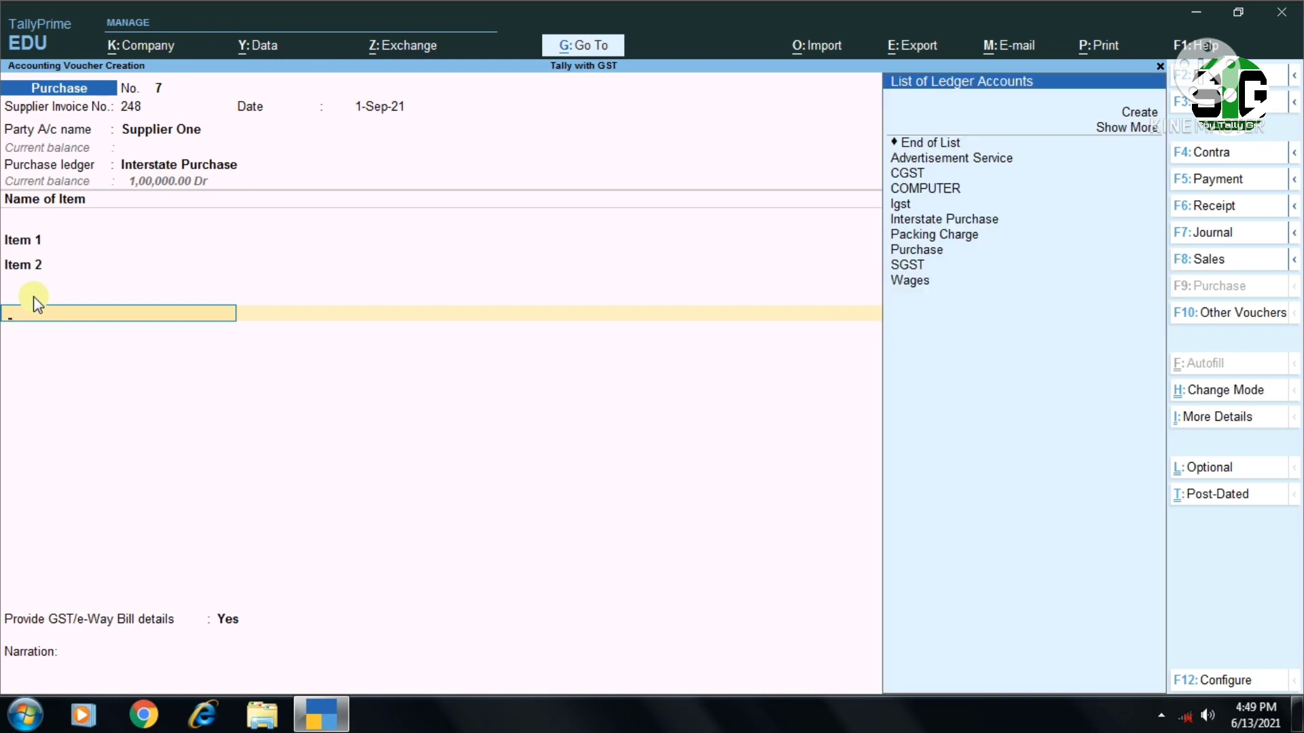
{"action": "key", "text": "Down"}
{"action": "key", "text": "Down"}
{"action": "key", "text": "Down"}
{"action": "key", "text": "Down"}
{"action": "key", "text": "Down"}
{"action": "key", "text": "Down"}
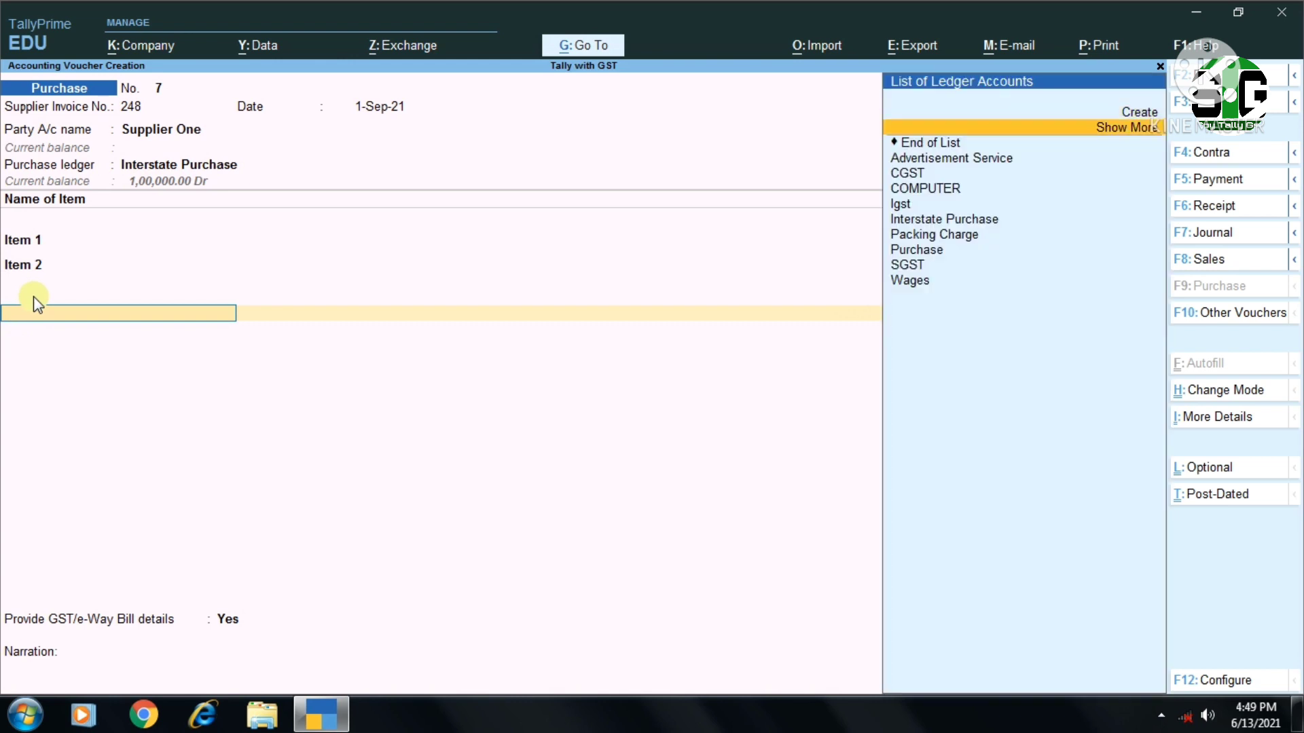
{"action": "key", "text": "Down"}
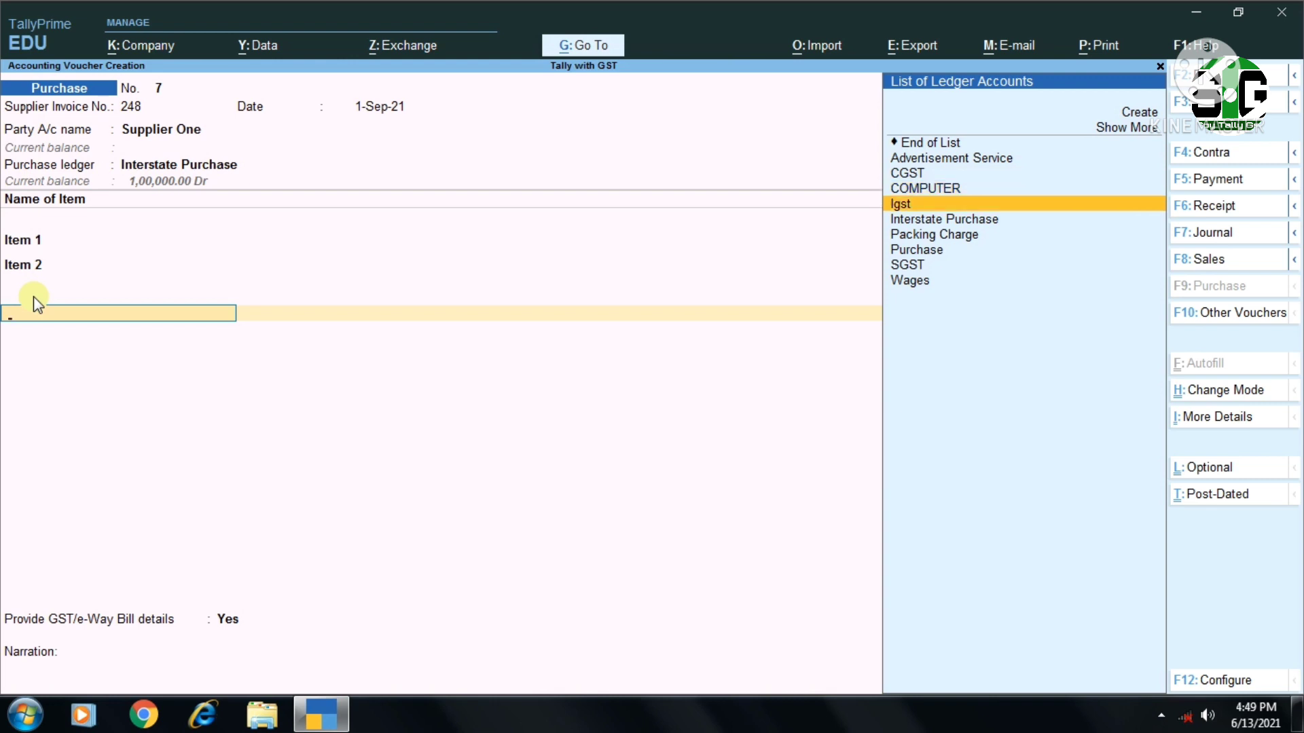
{"action": "key", "text": "Return"}
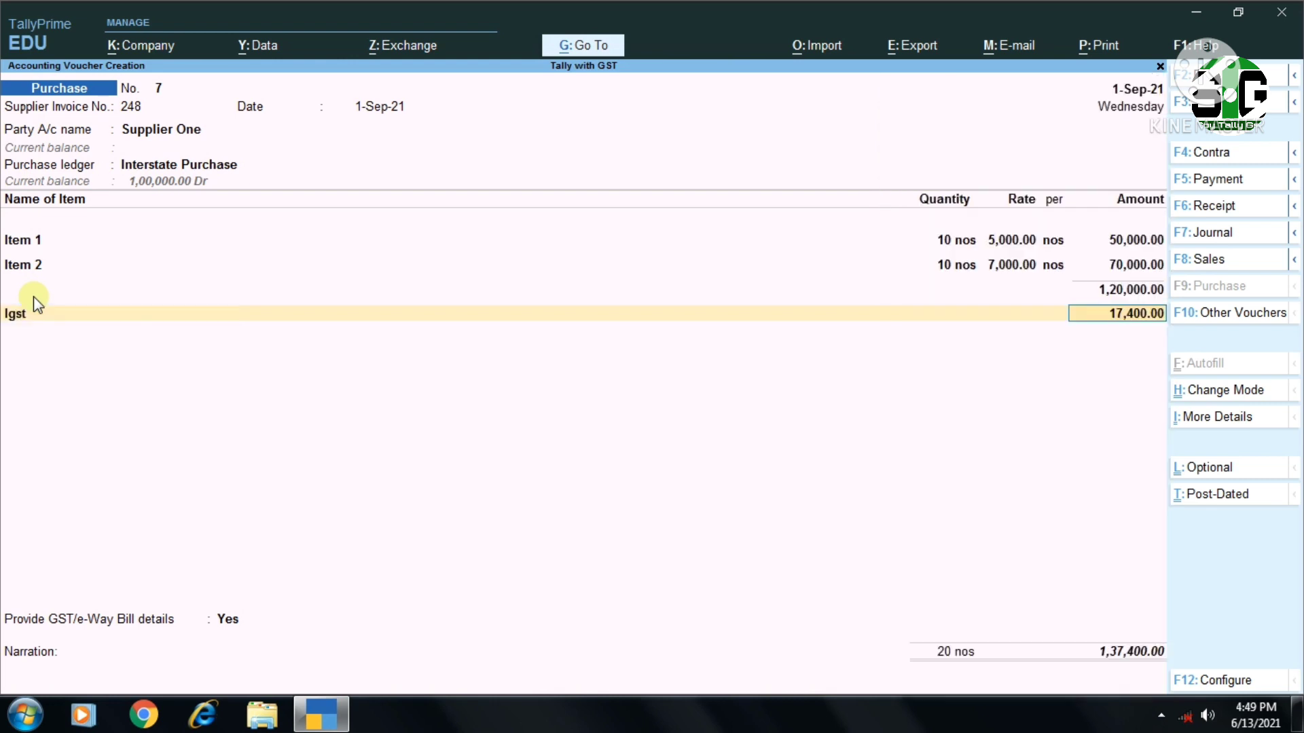
Step: Open the Igst ledger for alteration, keeping Duties & Taxes, GST, Integrated Tax, and a percentage of calculation of 0%
{"action": "key", "text": "BackSpace"}
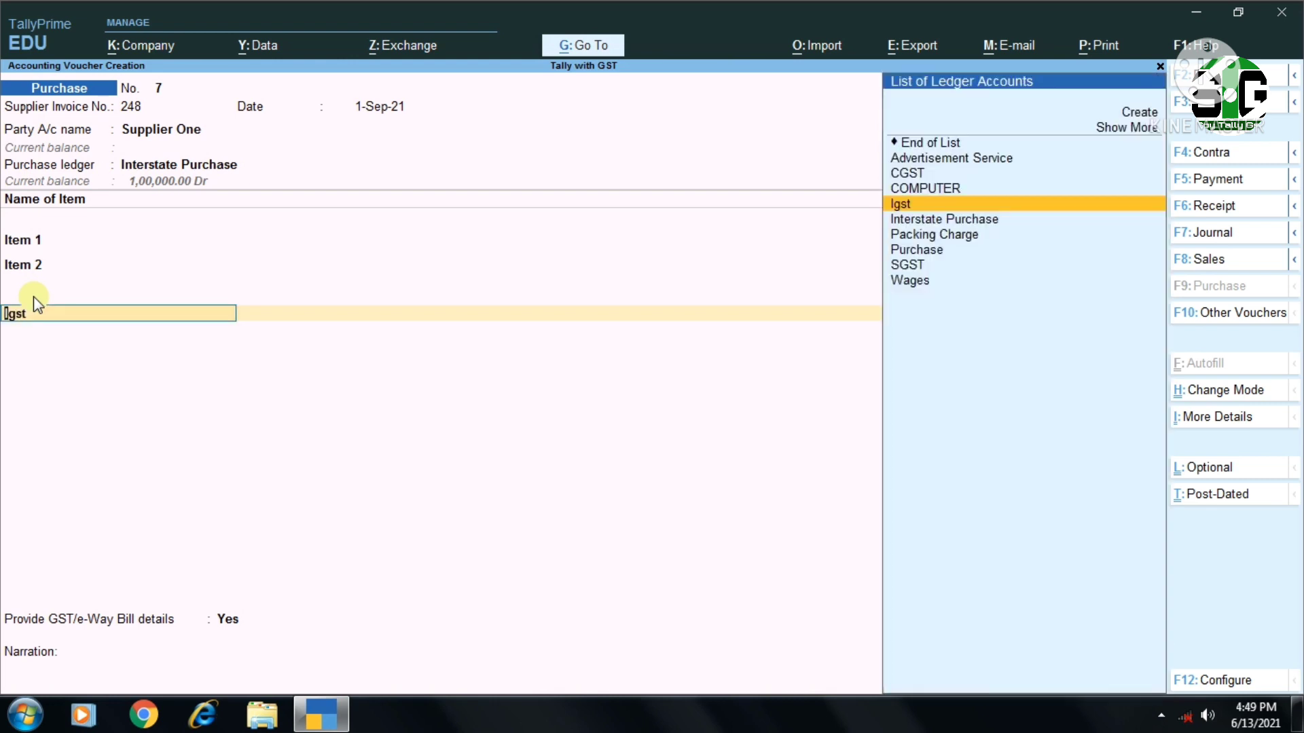
{"action": "key", "text": "ctrl+Return"}
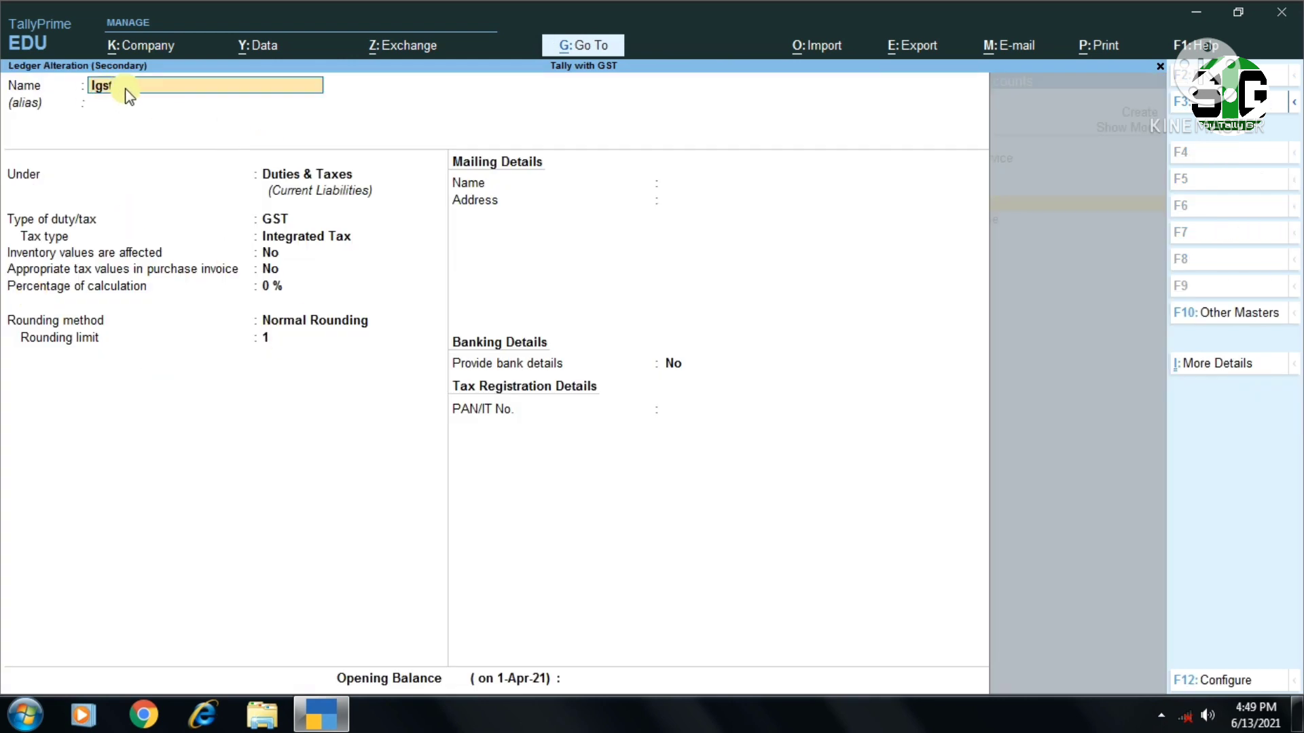
{"action": "key", "text": "Return"}
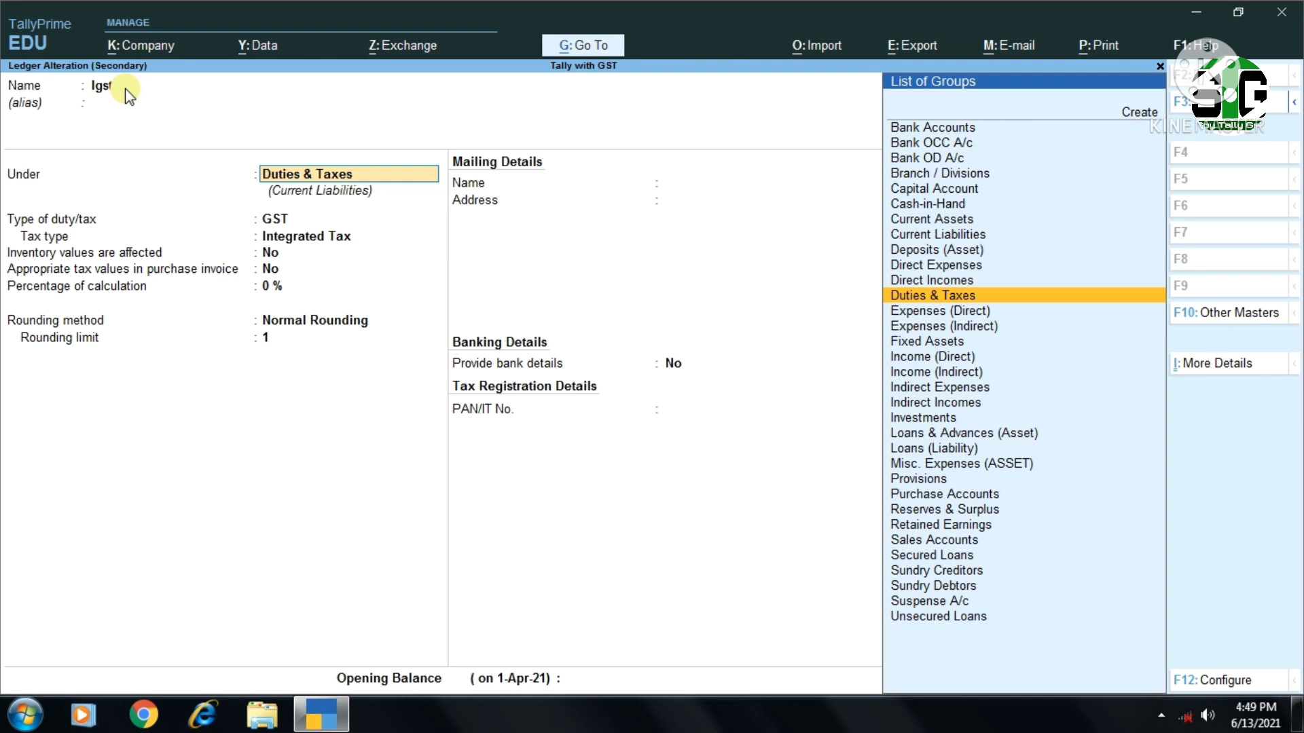
{"action": "key", "text": "Return"}
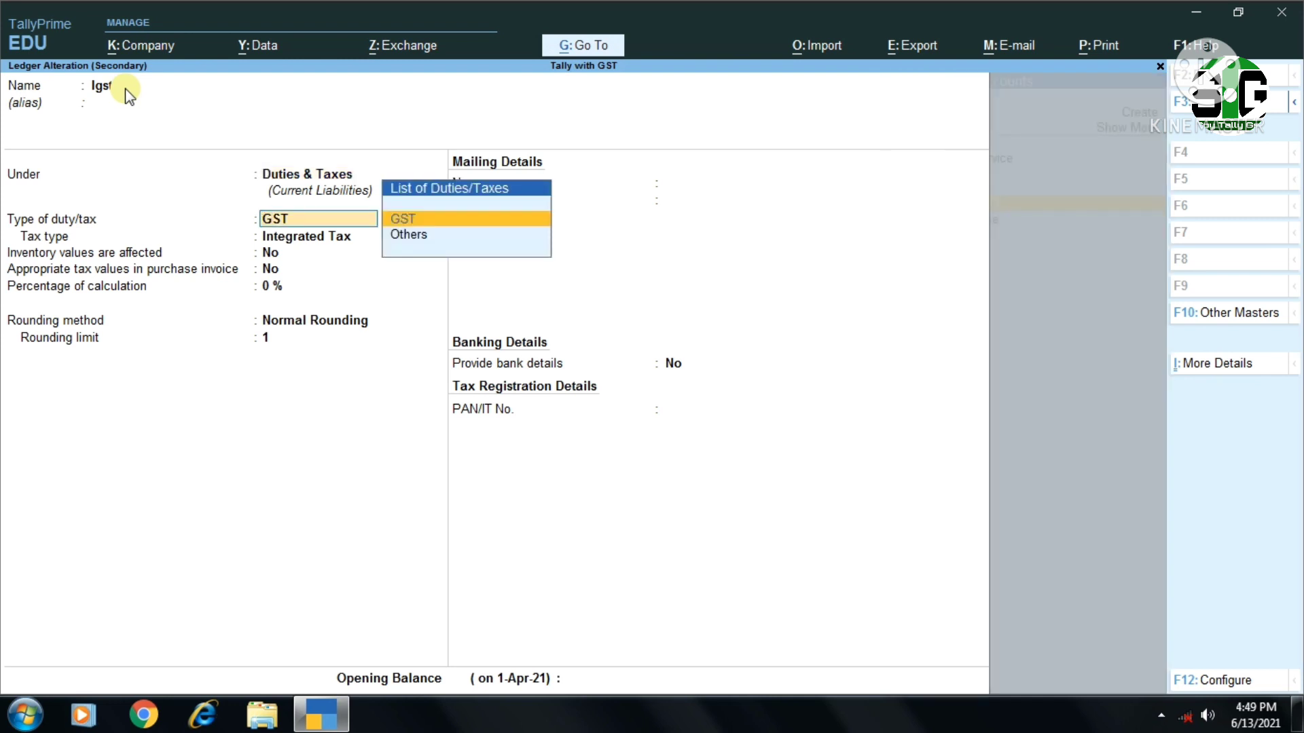
{"action": "key", "text": "Return"}
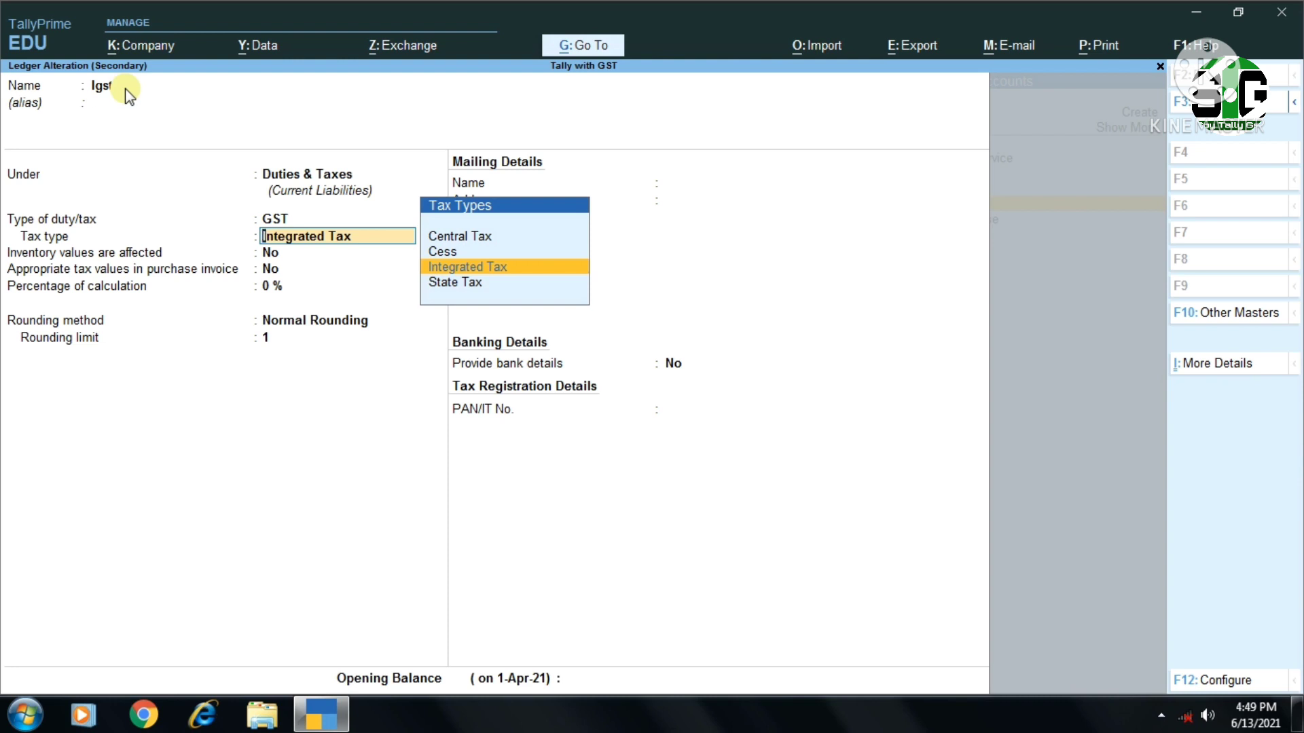
{"action": "key", "text": "Return"}
{"action": "type", "text": "0"}
{"action": "key", "text": "Return"}
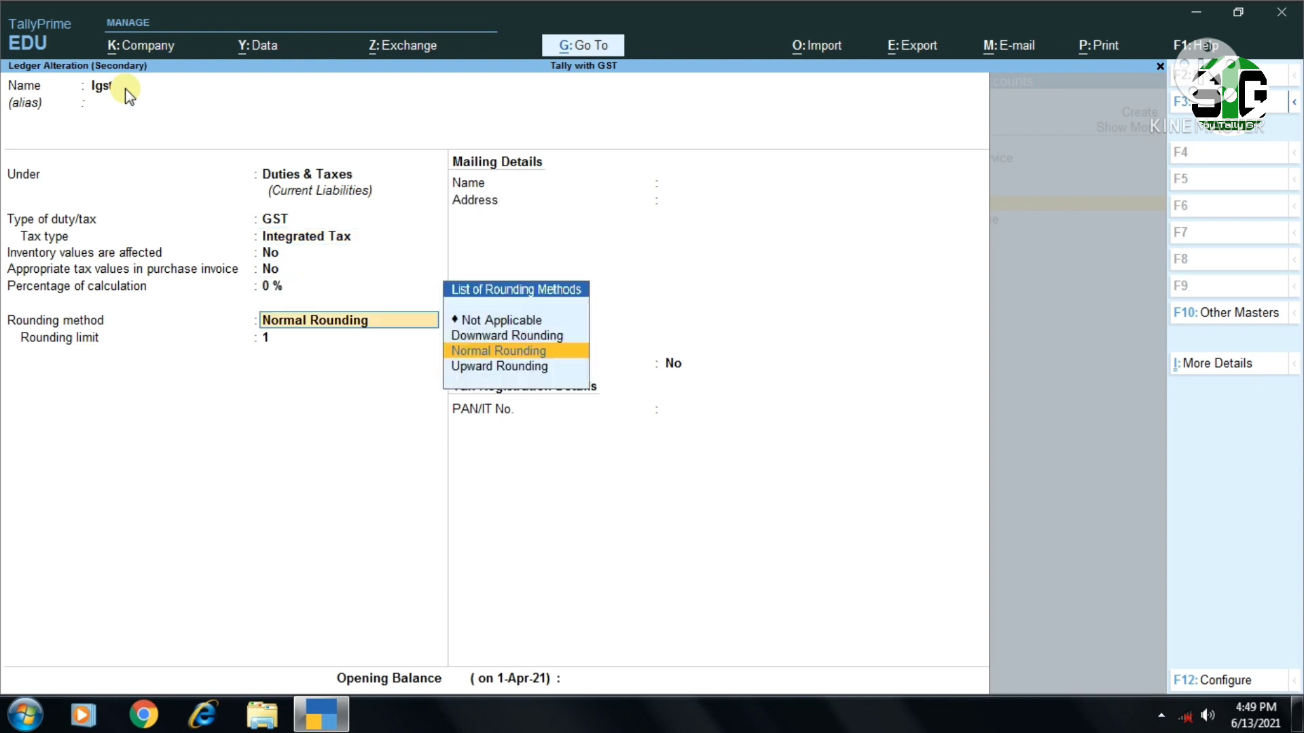
Step: Keep Igst's Normal Rounding with limit 1 and bank details No, save the ledger, and reselect it on the voucher
{"action": "key", "text": "Return"}
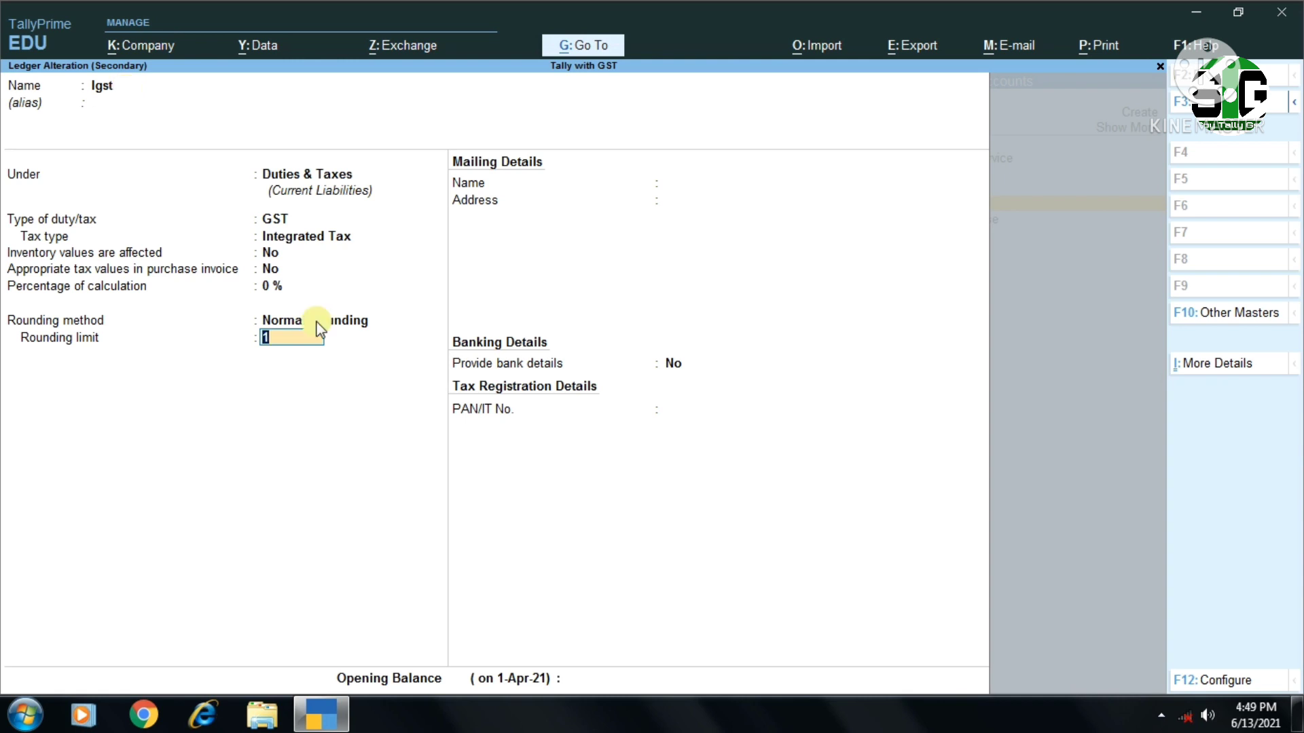
{"action": "key", "text": "Return"}
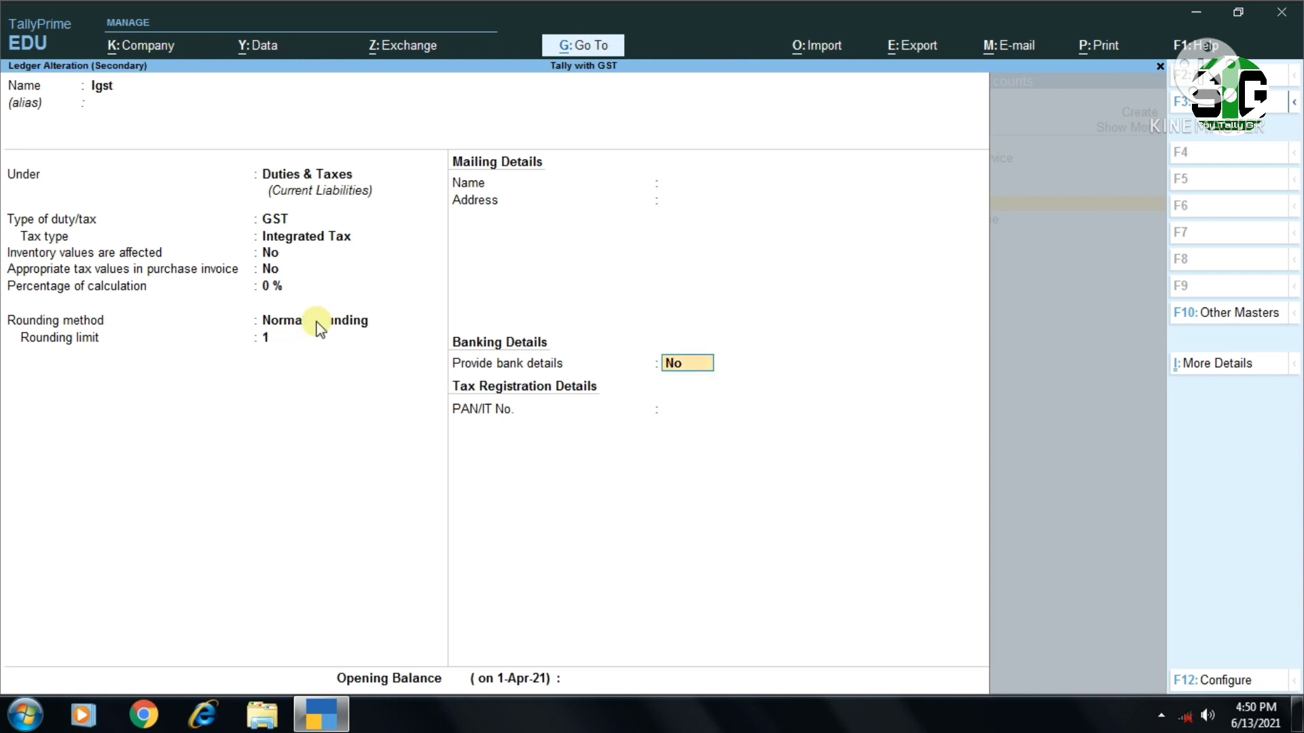
{"action": "key", "text": "Return"}
{"action": "key", "text": "Return"}
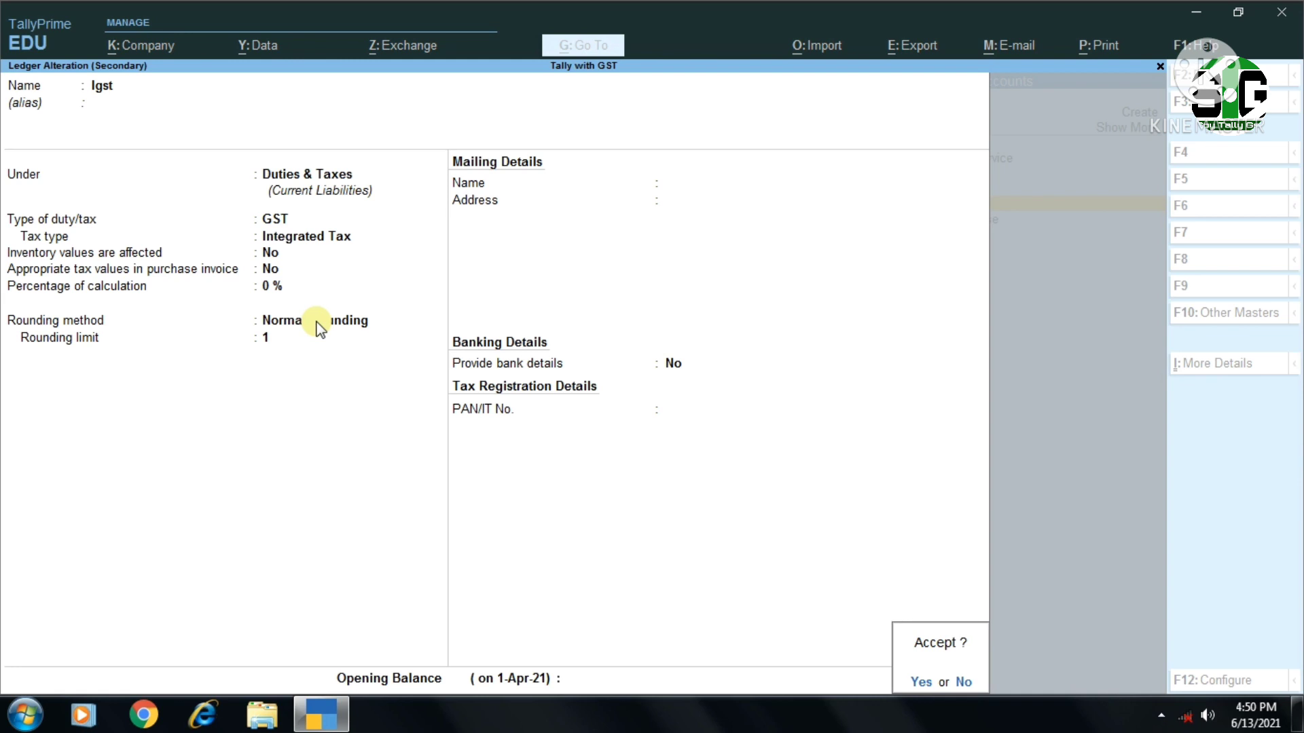
{"action": "key", "text": "Return"}
{"action": "key", "text": "Return"}
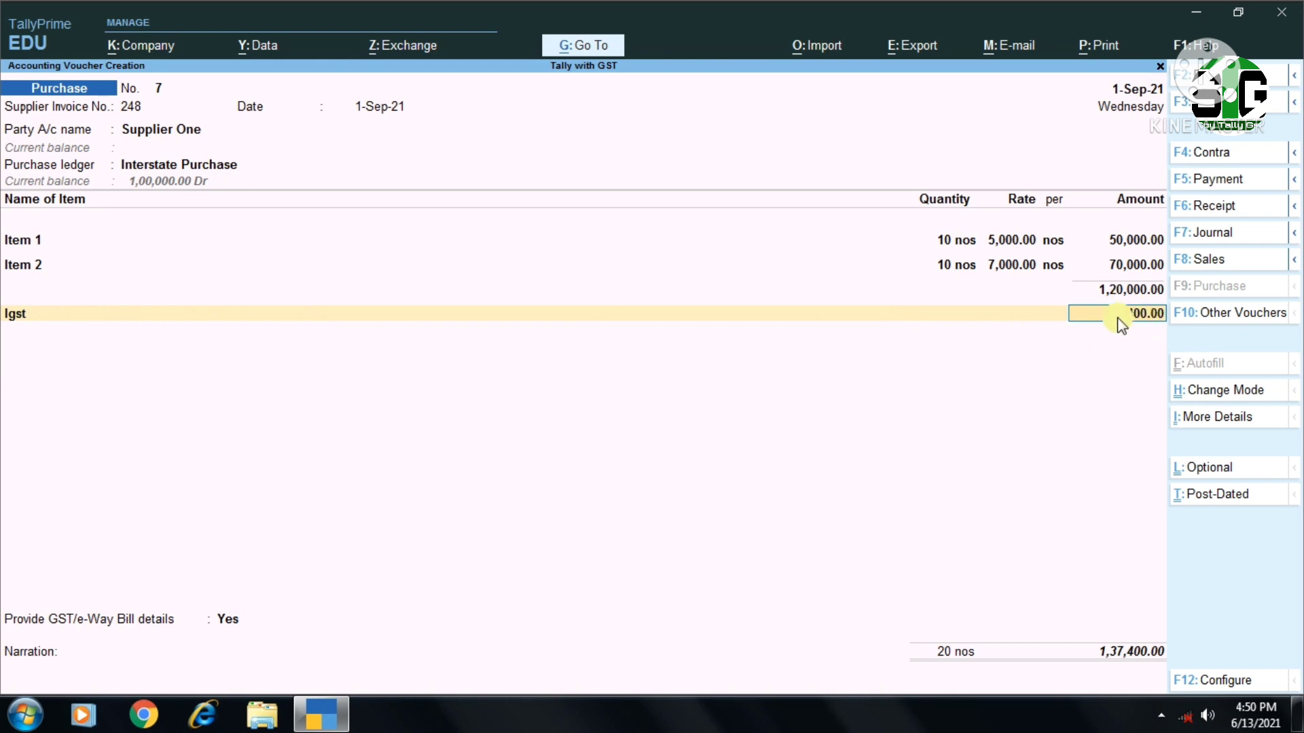
Step: Accept the calculated Igst amount, end the ledger lines, and set Provide GST/e-Way Bill details to No
{"action": "key", "text": "Return"}
{"action": "key", "text": "Return"}
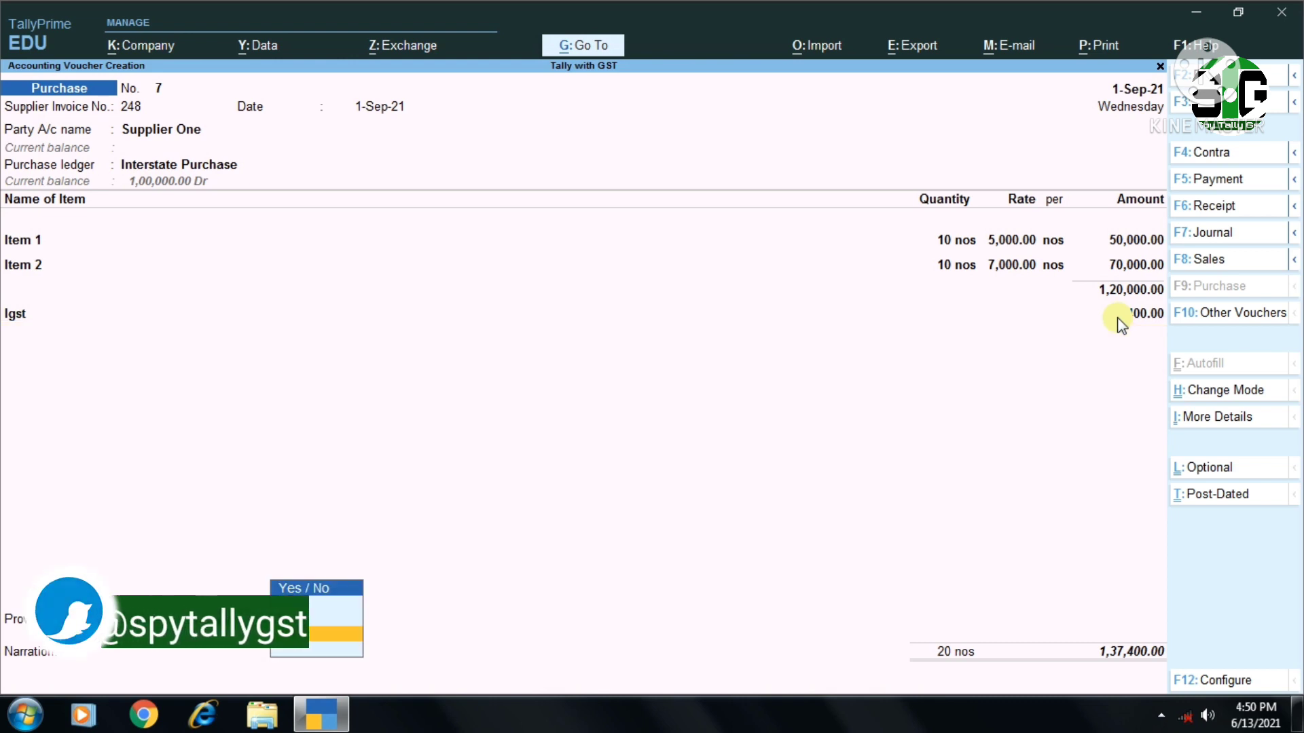
{"action": "key", "text": "Up"}
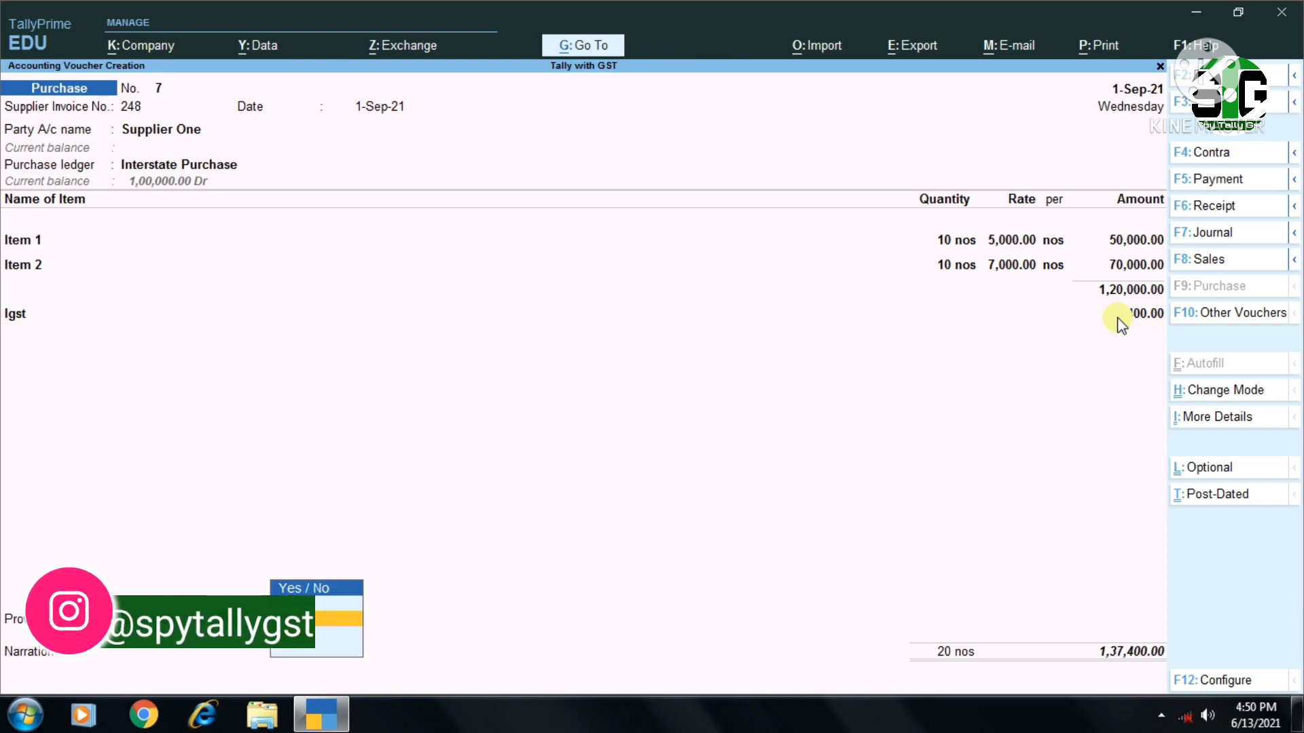
{"action": "key", "text": "Return"}
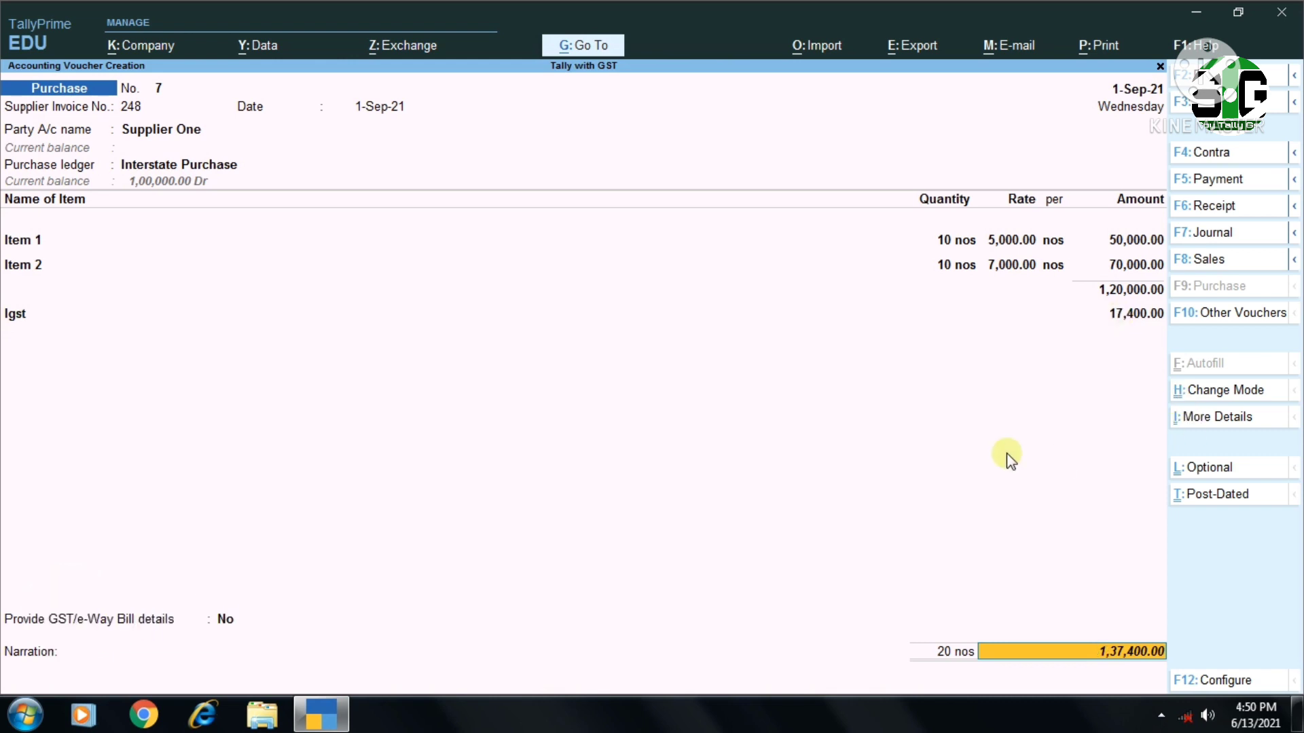
Step: Examine the voucher's detailed GST - Tax Analysis for each item's taxable value, tax rate and tax amount, and return to the voucher
{"action": "key", "text": "ctrl+i"}
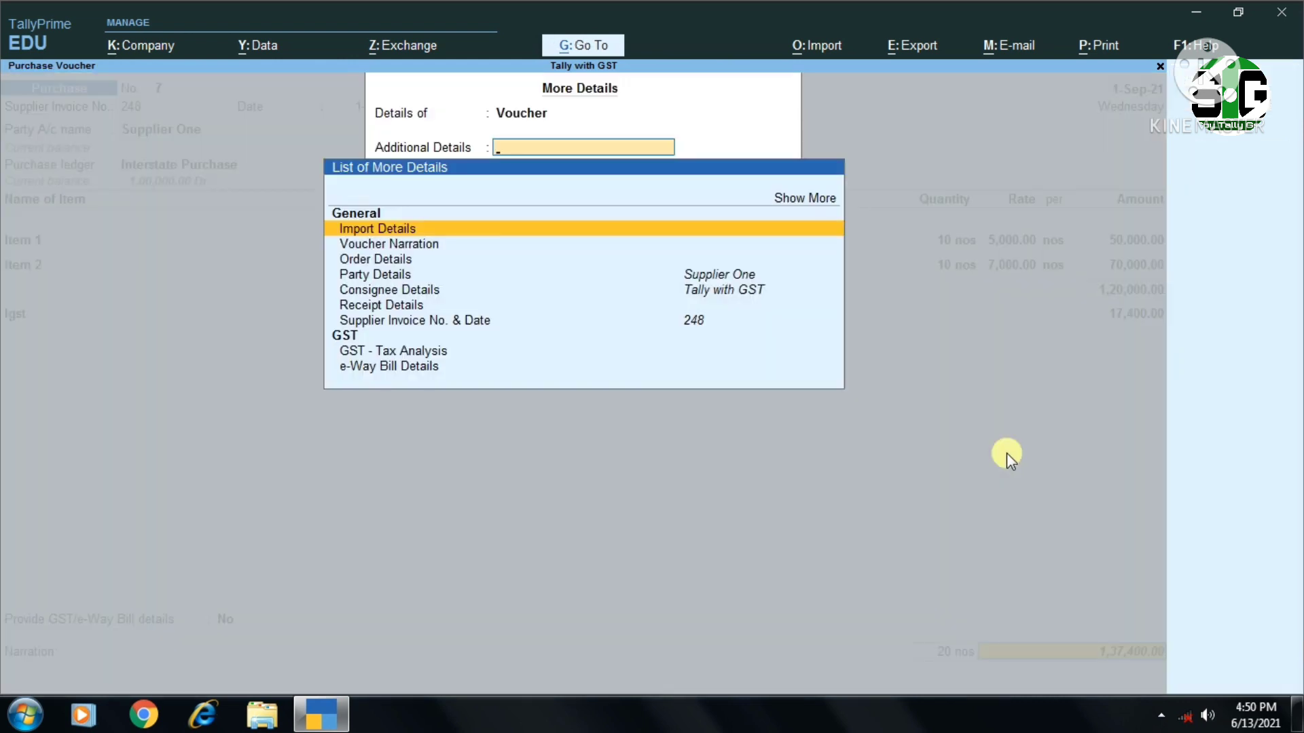
{"action": "key", "text": "Down"}
{"action": "key", "text": "Down"}
{"action": "key", "text": "Down"}
{"action": "key", "text": "Down"}
{"action": "key", "text": "Down"}
{"action": "key", "text": "Down"}
{"action": "key", "text": "Down"}
{"action": "key", "text": "Down"}
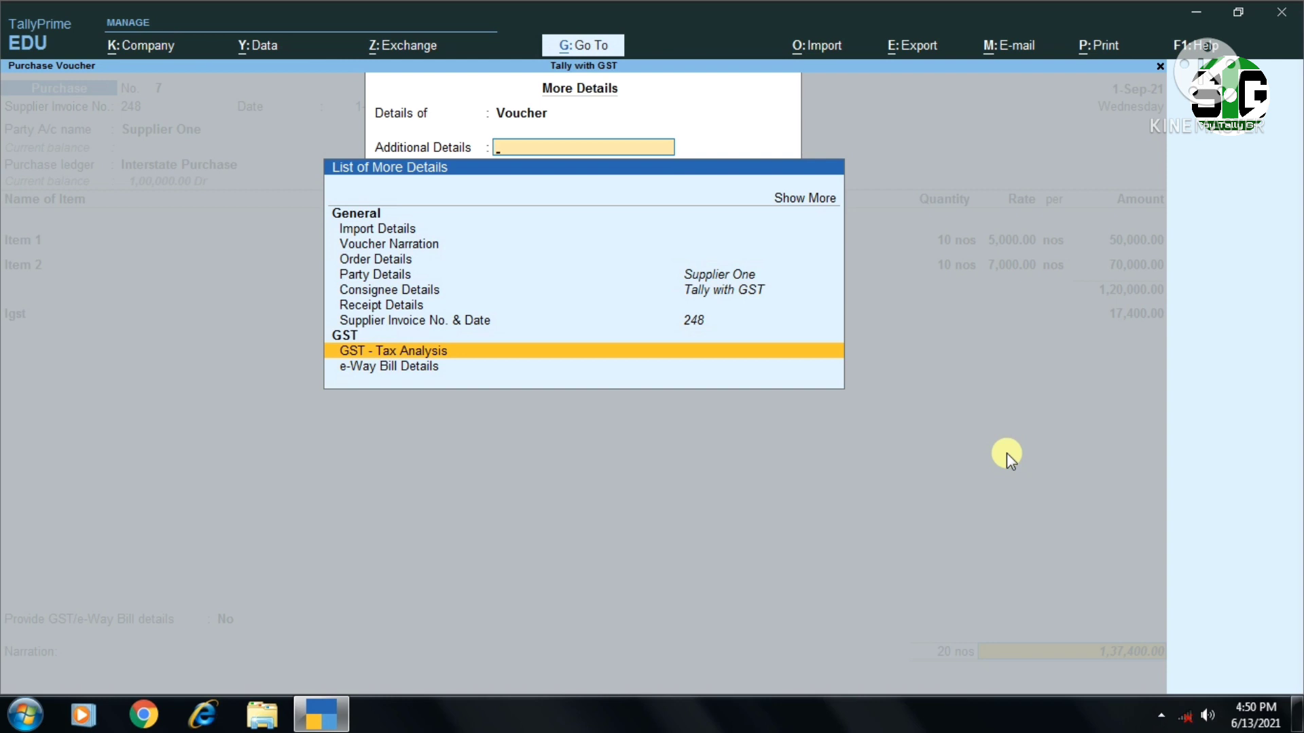
{"action": "key", "text": "Return"}
{"action": "key", "text": "F5"}
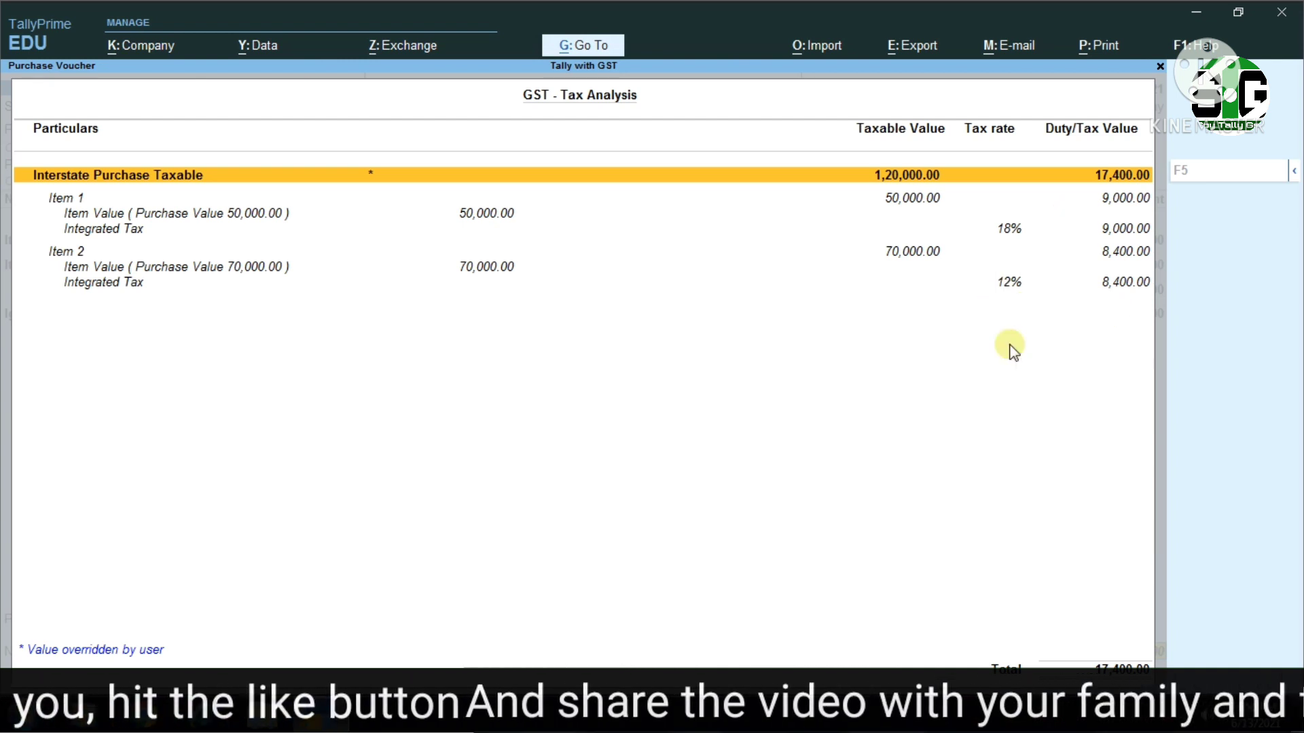
{"action": "key", "text": "Escape"}
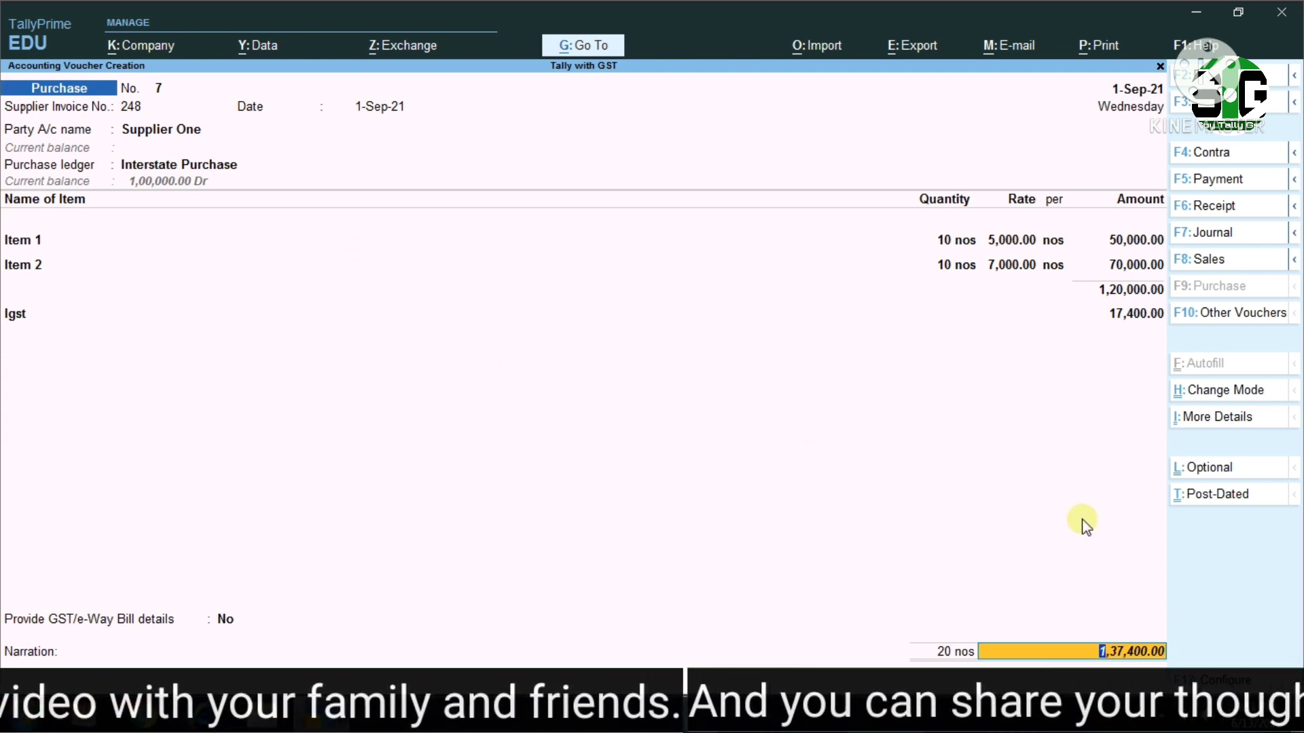
Step: Save the purchase voucher with a blank narration and return to the Gateway of Tally
{"action": "key", "text": "Return"}
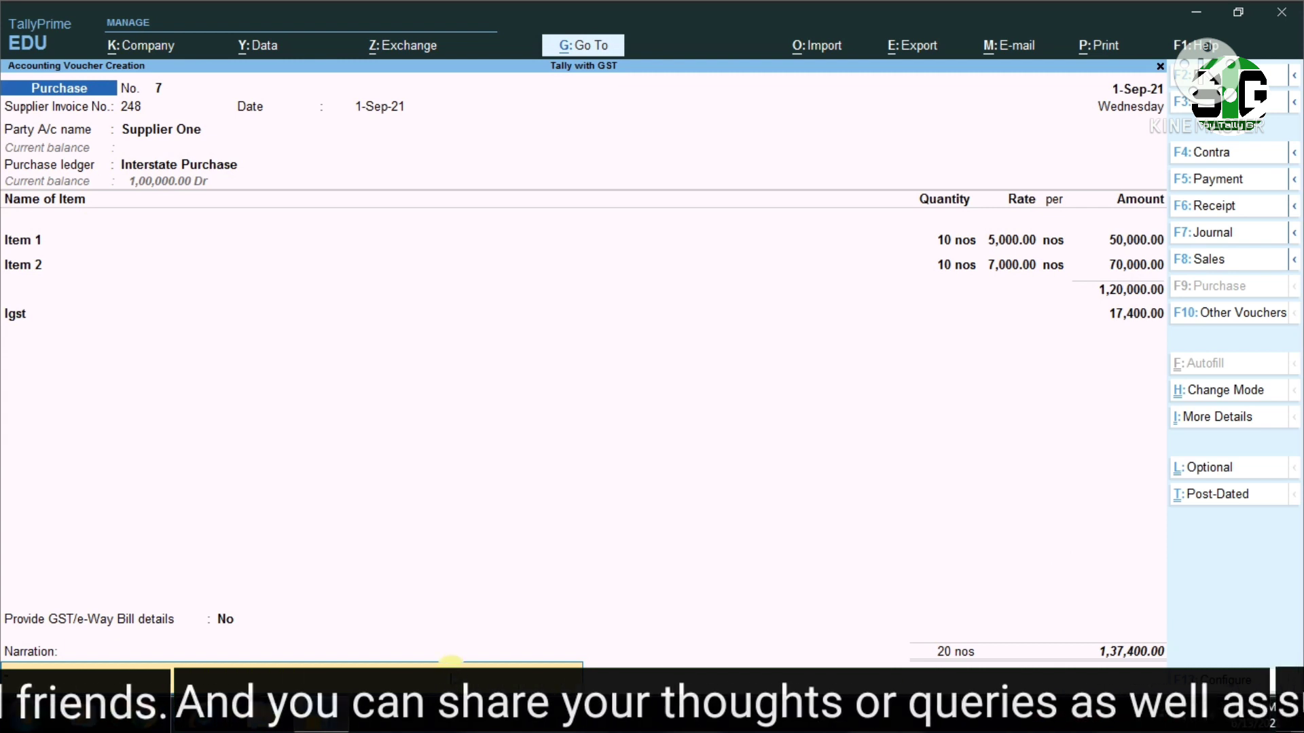
{"action": "key", "text": "Return"}
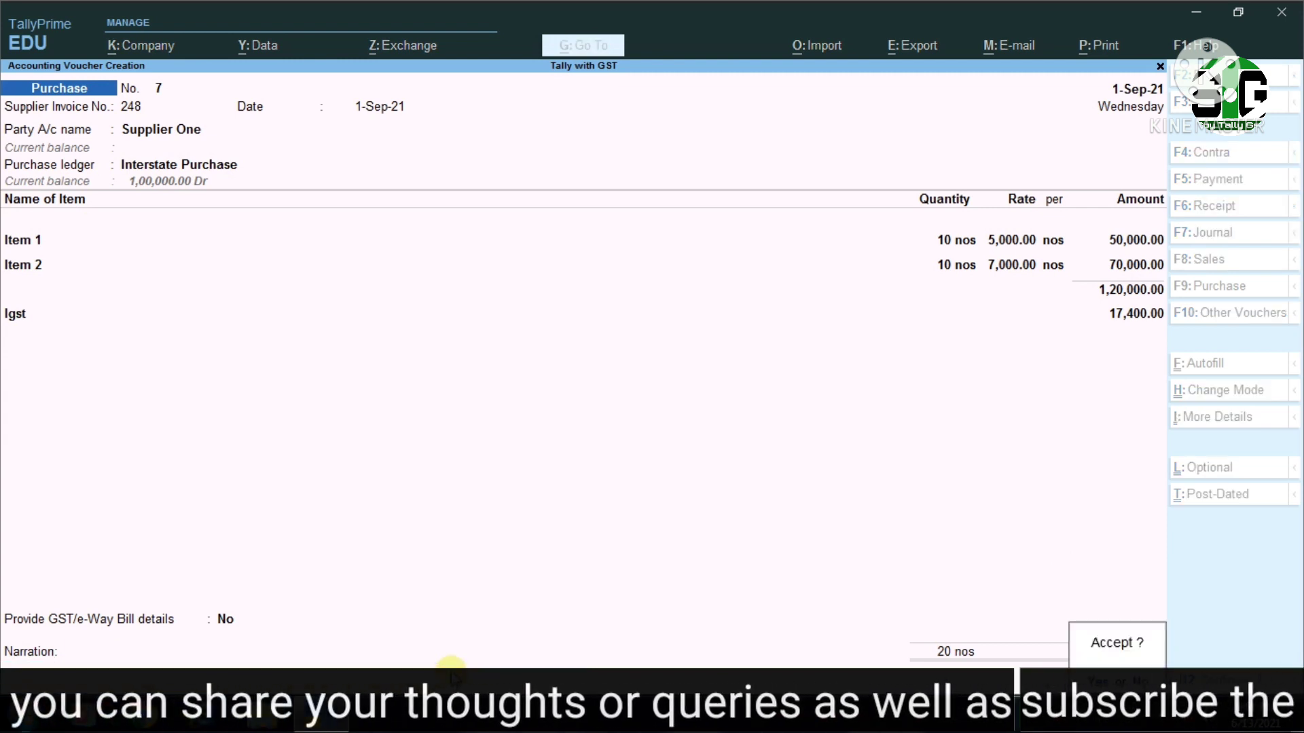
{"action": "key", "text": "Return"}
{"action": "key", "text": "Escape"}
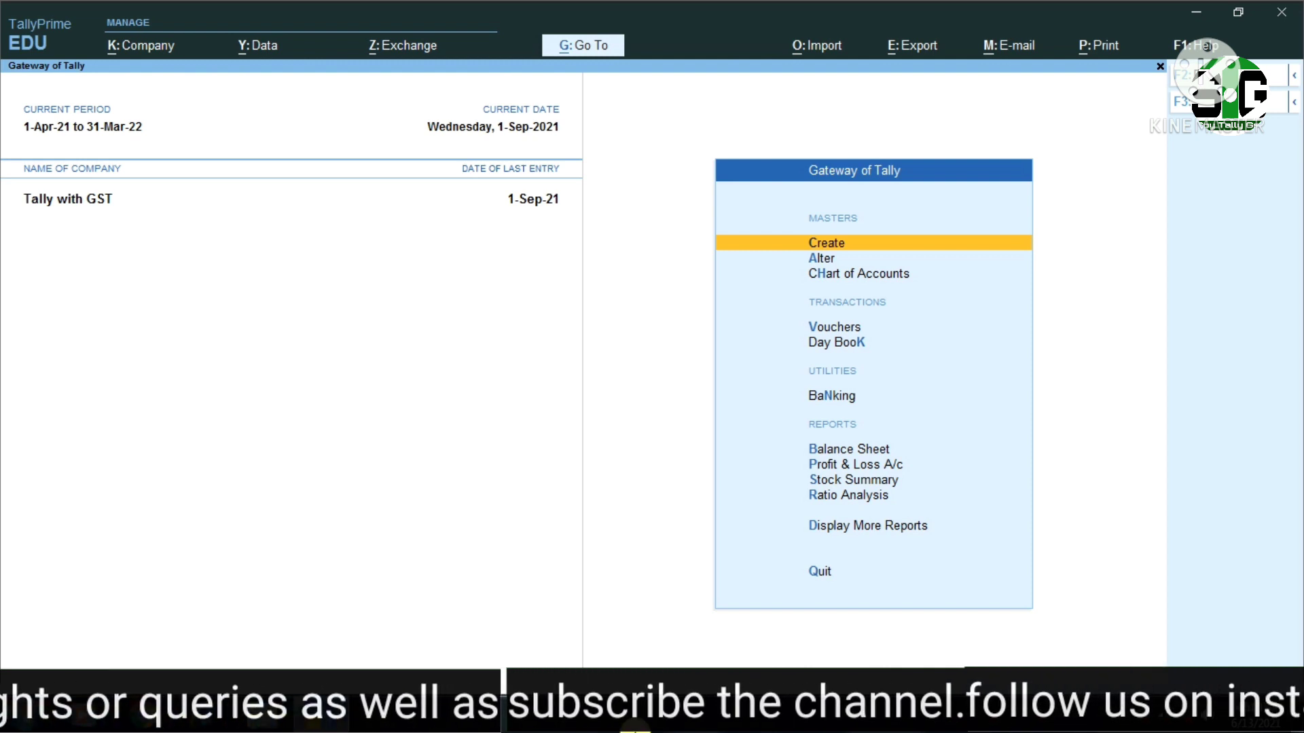
Step: Display the Purchase Register from the Account Books reports
{"action": "key", "text": "d"}
{"action": "key", "text": "Down"}
{"action": "key", "text": "Down"}
{"action": "key", "text": "Down"}
{"action": "key", "text": "Down"}
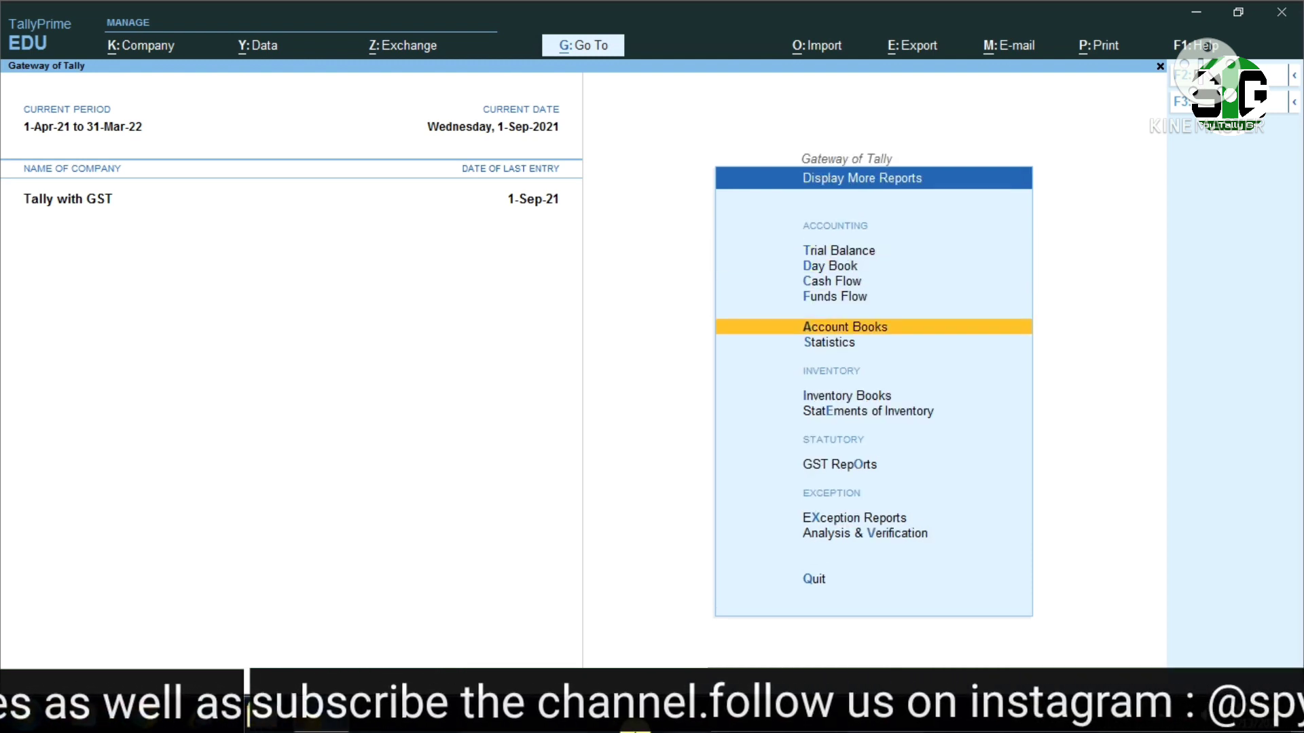
{"action": "key", "text": "Return"}
{"action": "key", "text": "Down"}
{"action": "key", "text": "Down"}
{"action": "key", "text": "Down"}
{"action": "key", "text": "Down"}
{"action": "key", "text": "Down"}
{"action": "key", "text": "Down"}
{"action": "key", "text": "Down"}
{"action": "key", "text": "Down"}
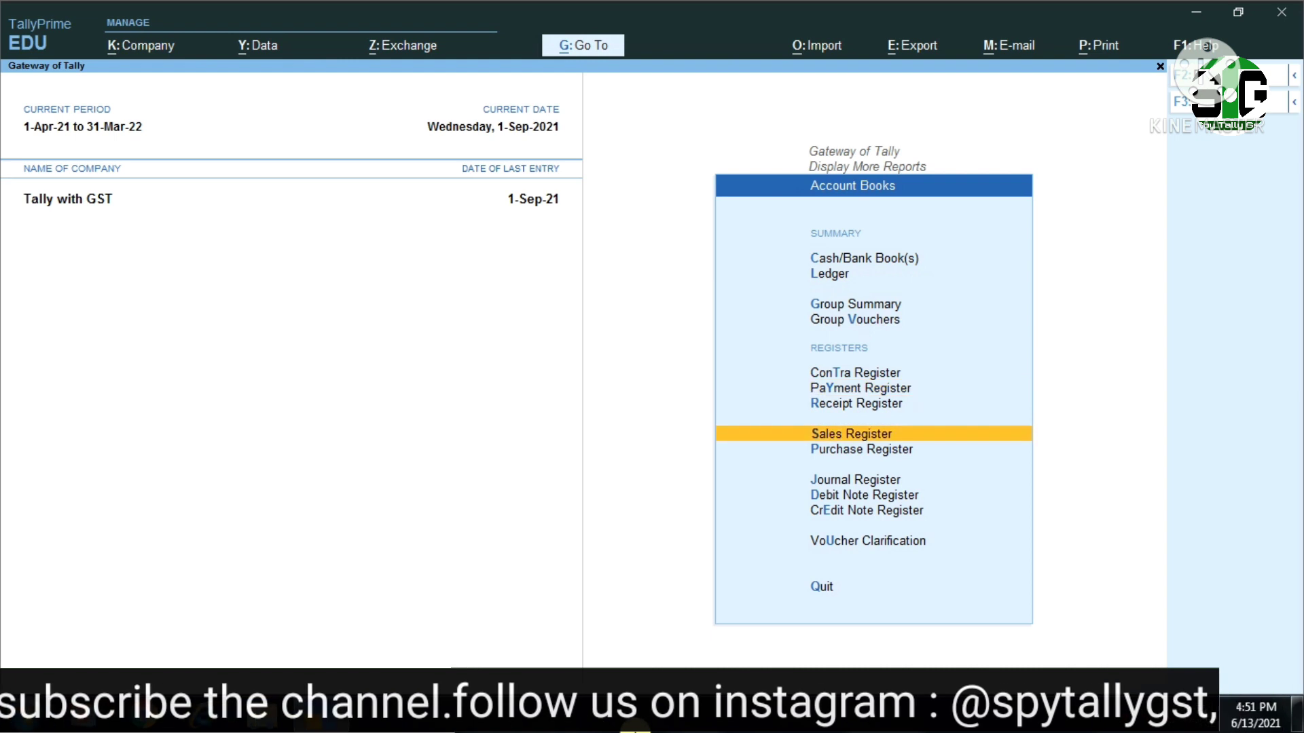
{"action": "key", "text": "Return"}
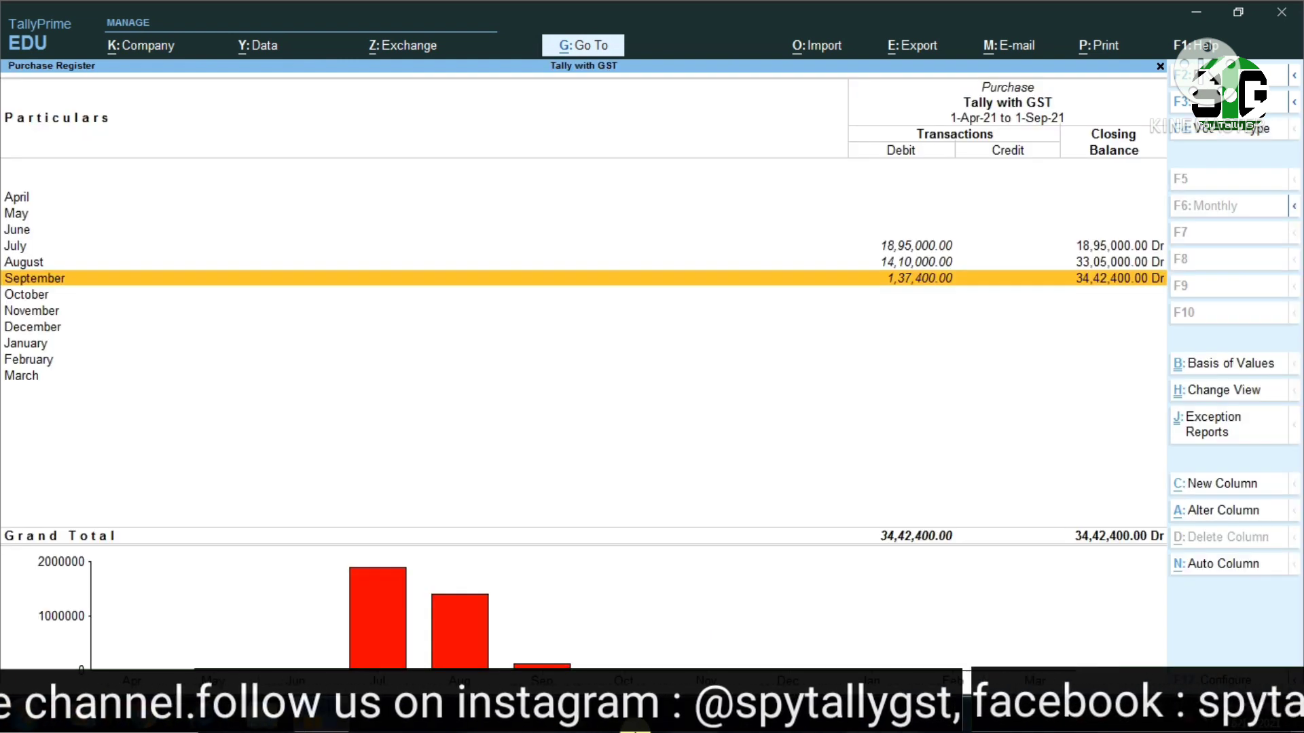
Step: Review September's purchase voucher for Supplier One, and return to the Account Books without altering it
{"action": "key", "text": "Return"}
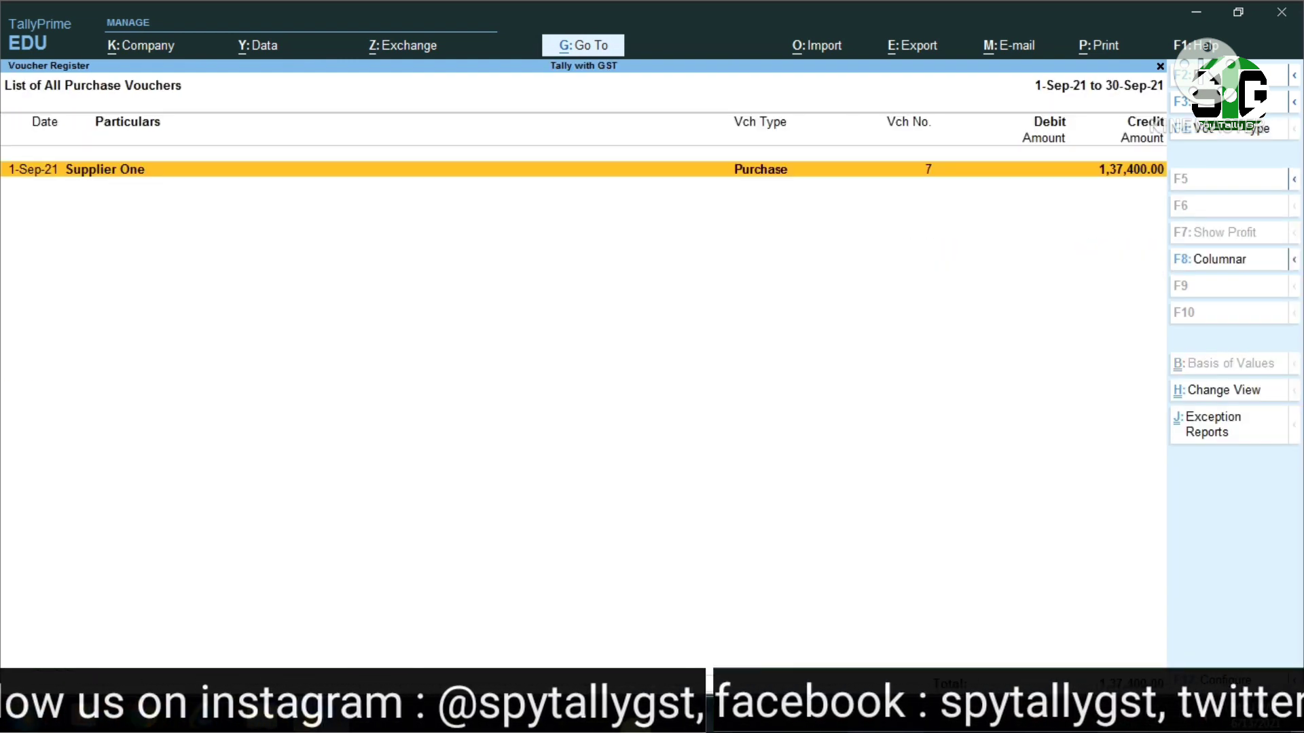
{"action": "key", "text": "Return"}
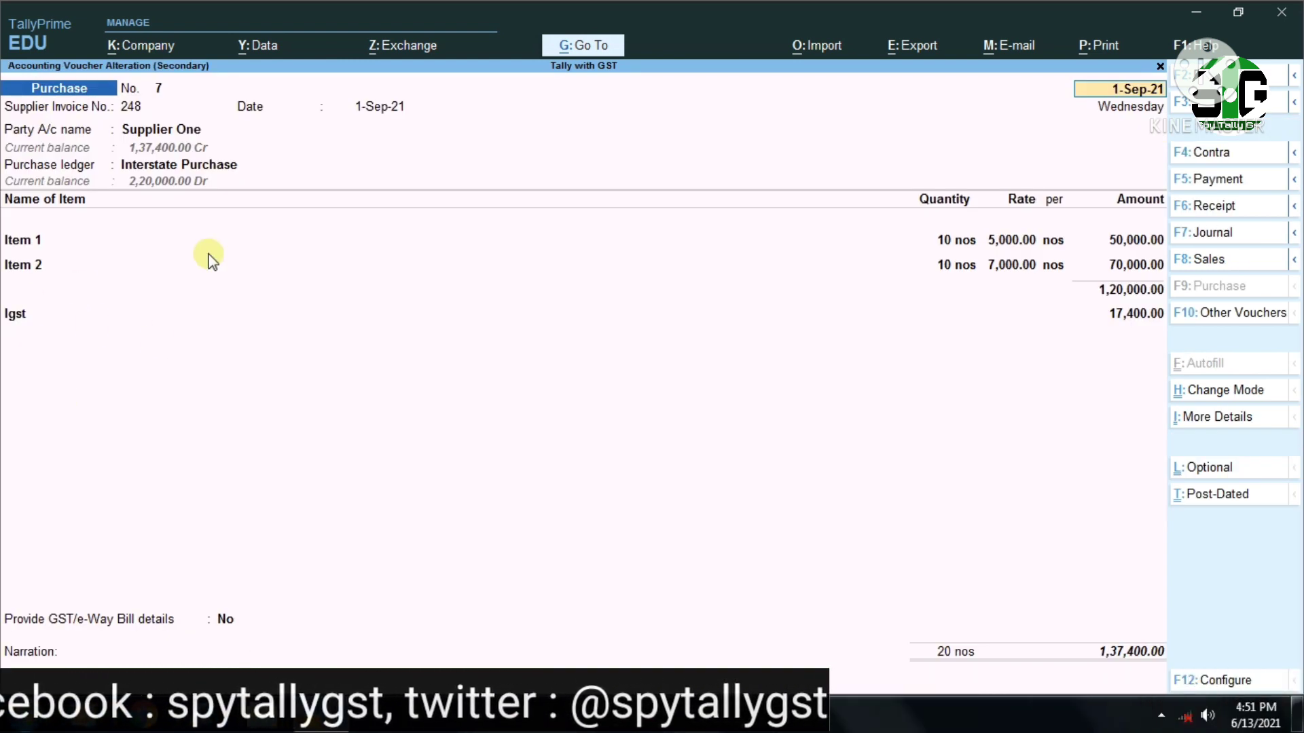
{"action": "key", "text": "Escape"}
{"action": "key", "text": "Return"}
{"action": "key", "text": "Escape"}
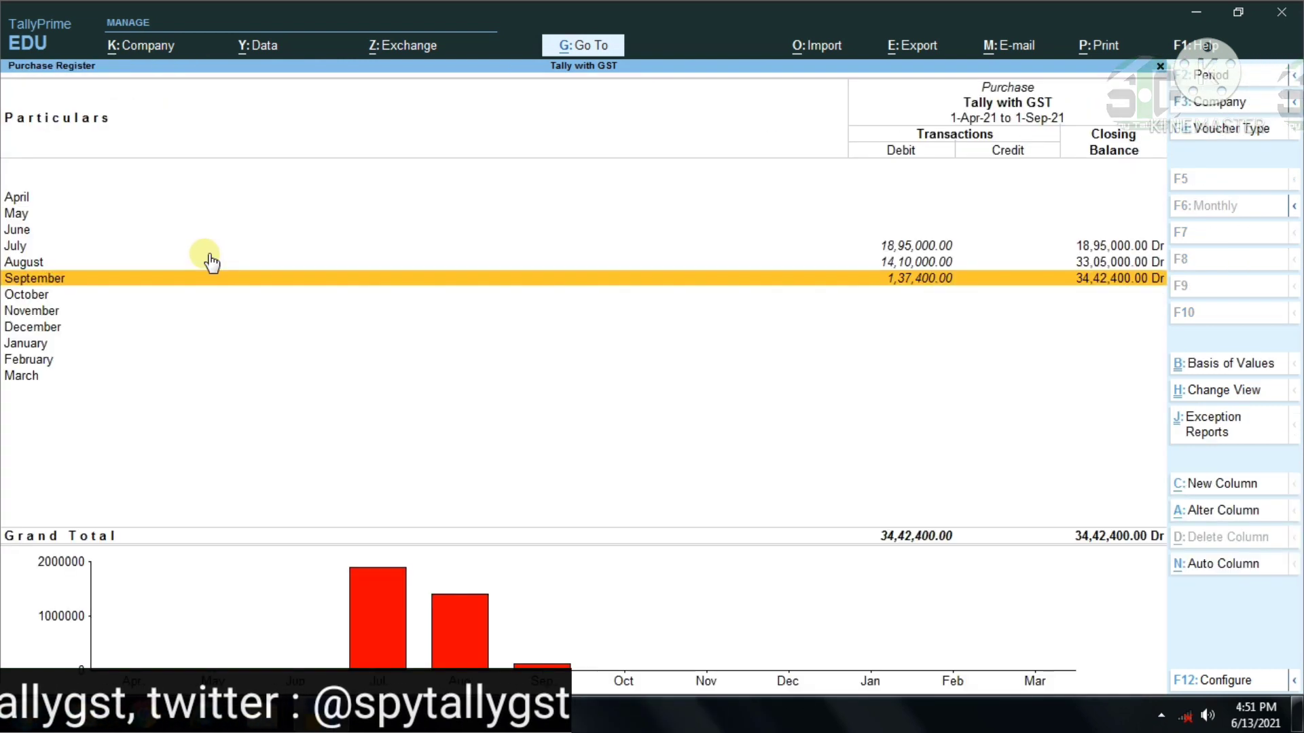
{"action": "key", "text": "Escape"}
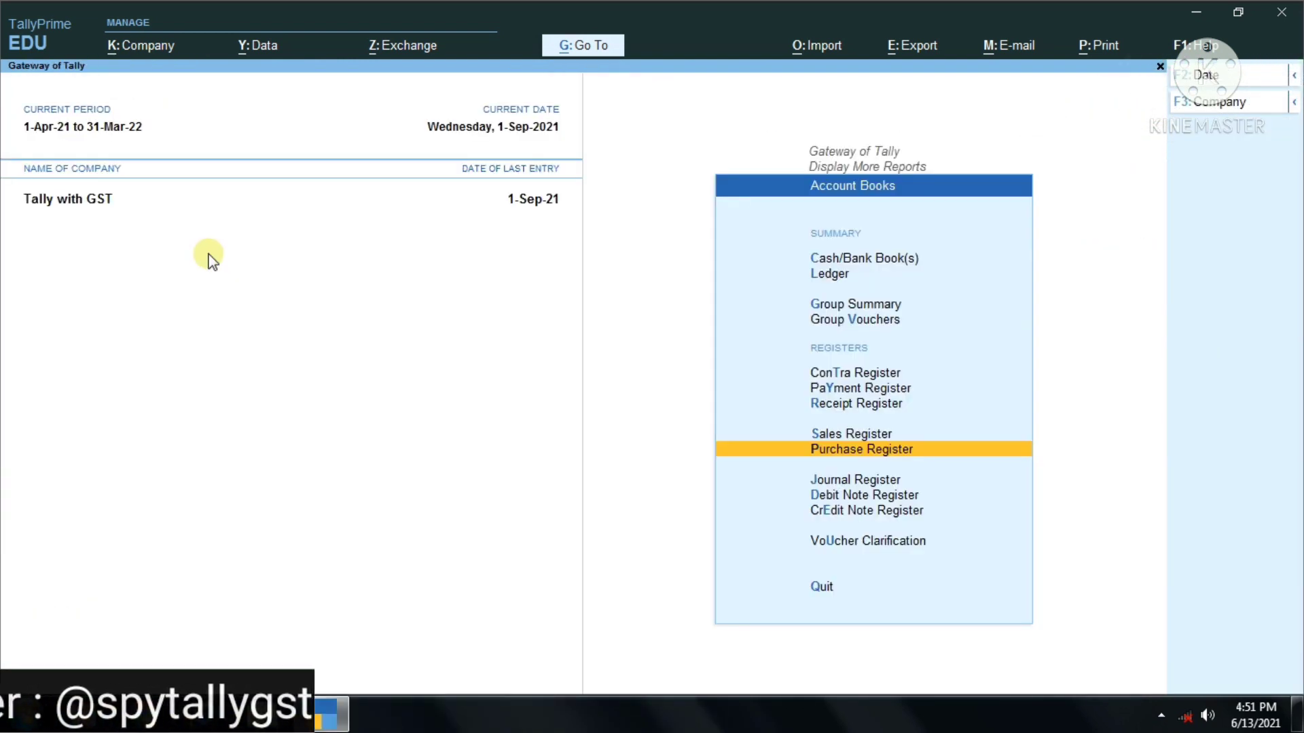
Step: Leave the Account Books and display the GSTR-2 report from the GST Reports
{"action": "key", "text": "Escape"}
{"action": "key", "text": "Down"}
{"action": "key", "text": "Down"}
{"action": "key", "text": "Down"}
{"action": "key", "text": "Down"}
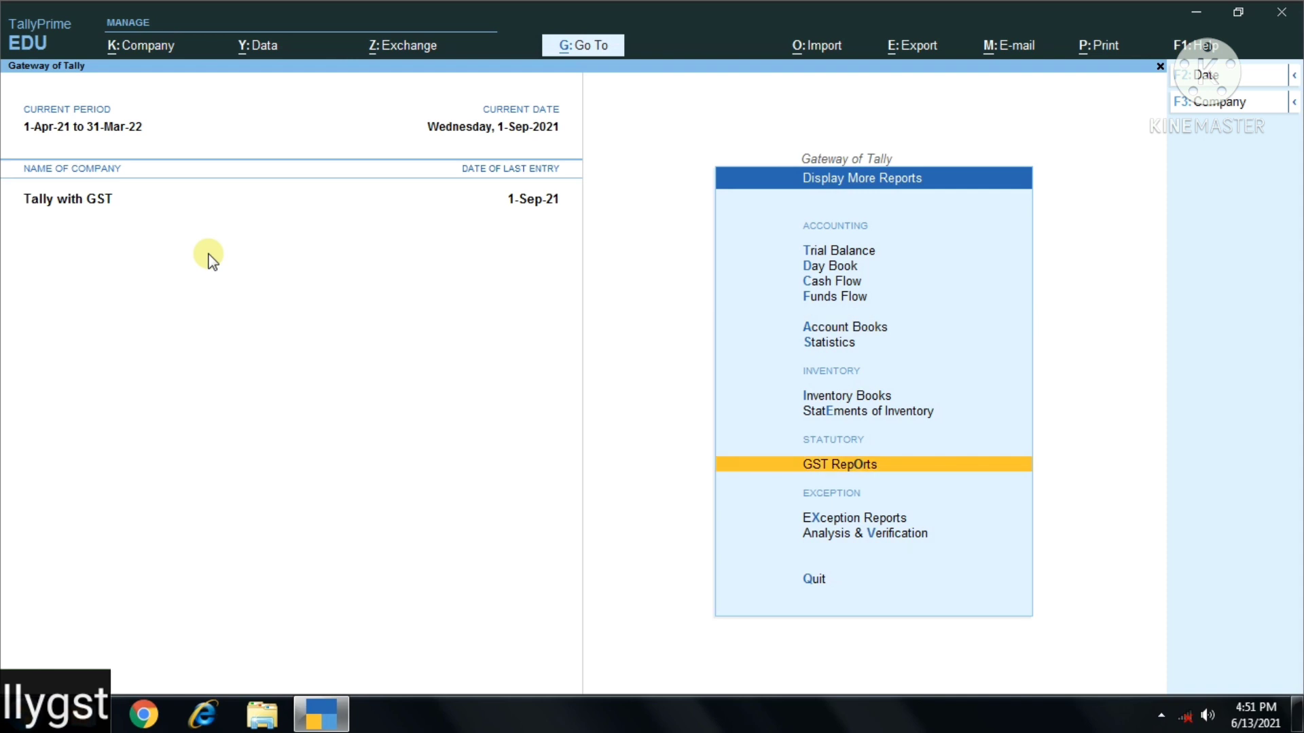
{"action": "key", "text": "Return"}
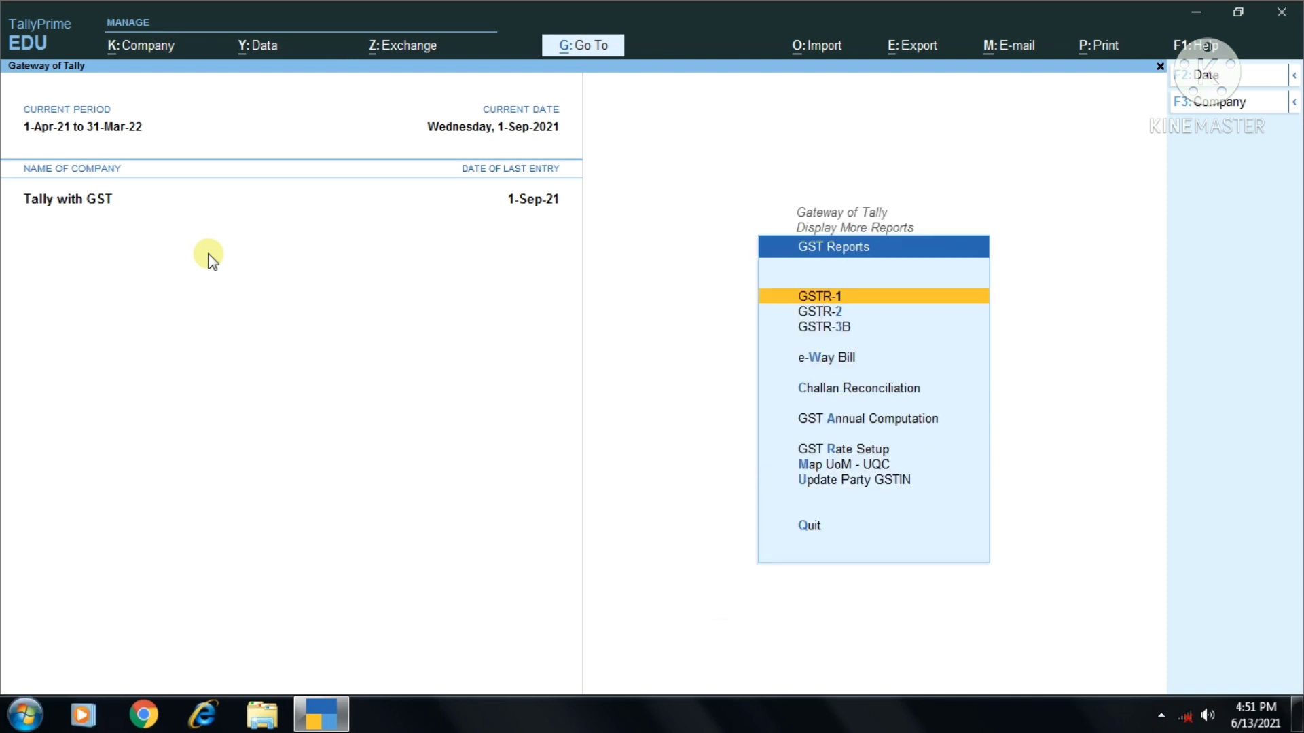
{"action": "key", "text": "Down"}
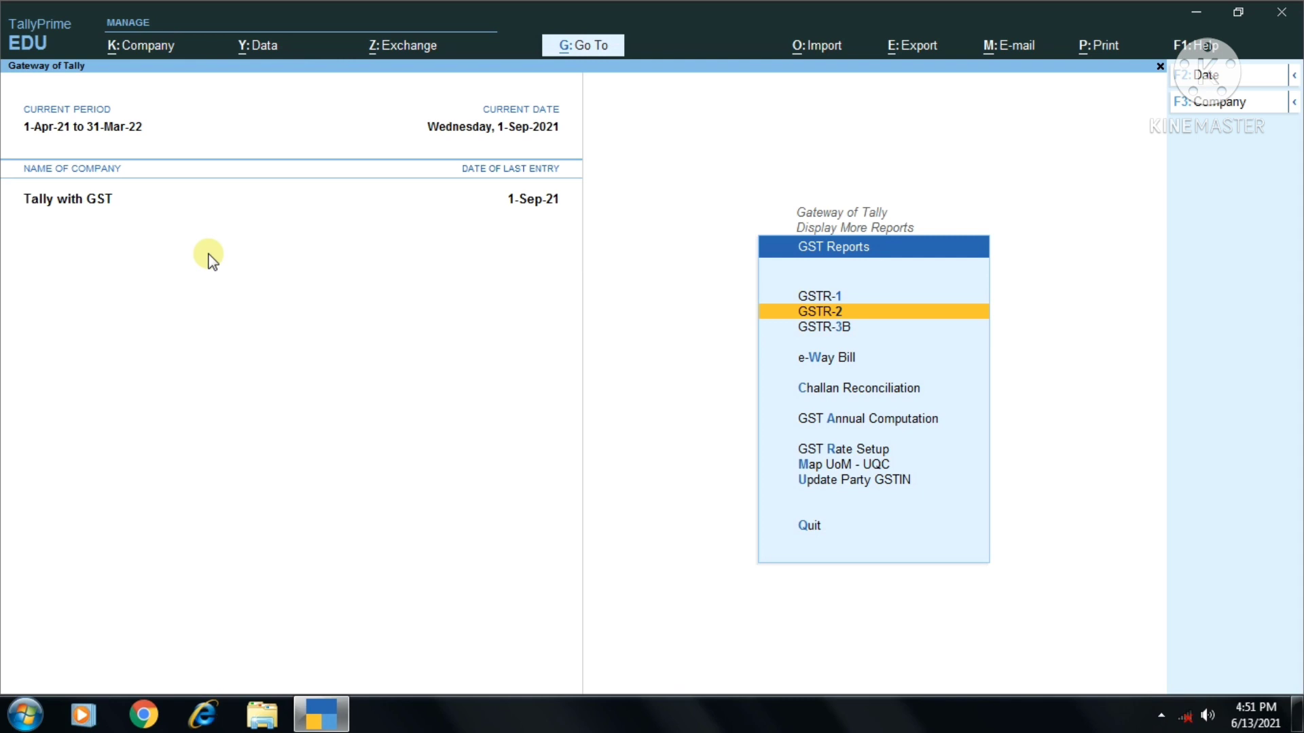
{"action": "key", "text": "Return"}
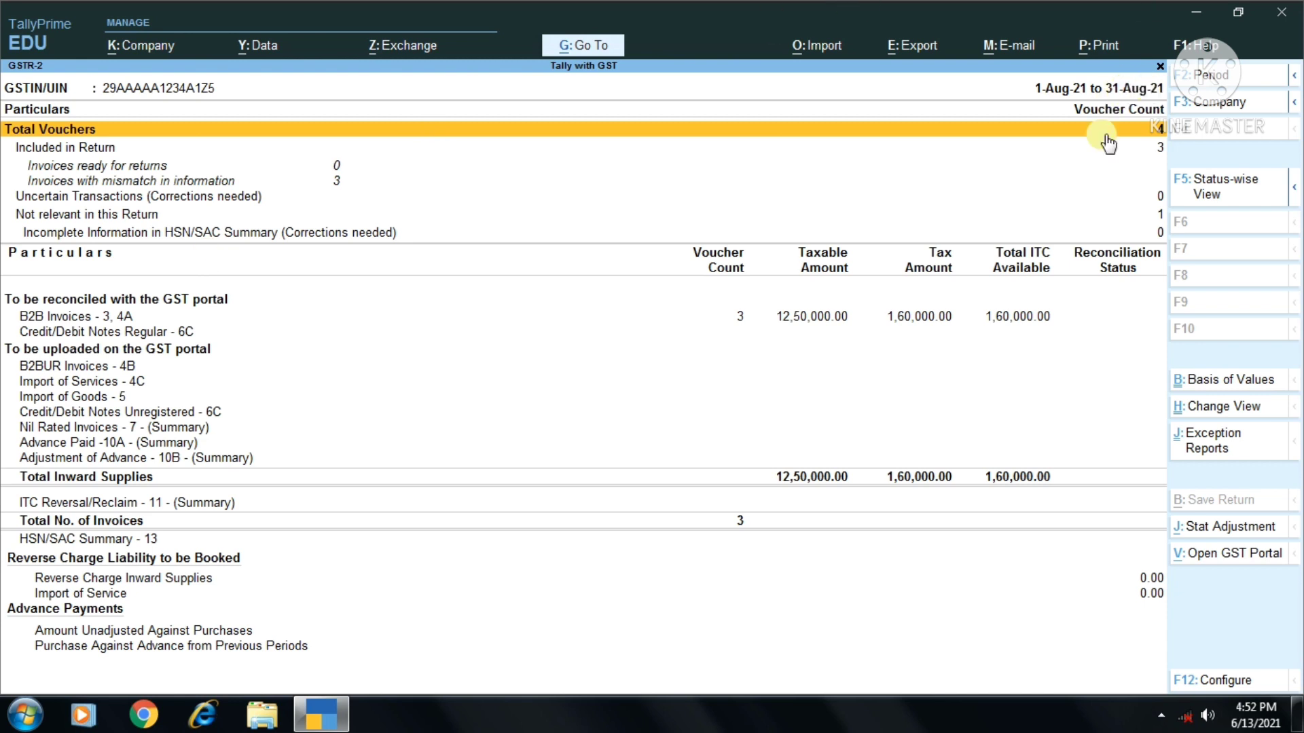
Step: Set the GSTR-2 report period from 1-9-2021 to 1-10-2021
{"action": "key", "text": "F2"}
{"action": "type", "text": "1."}
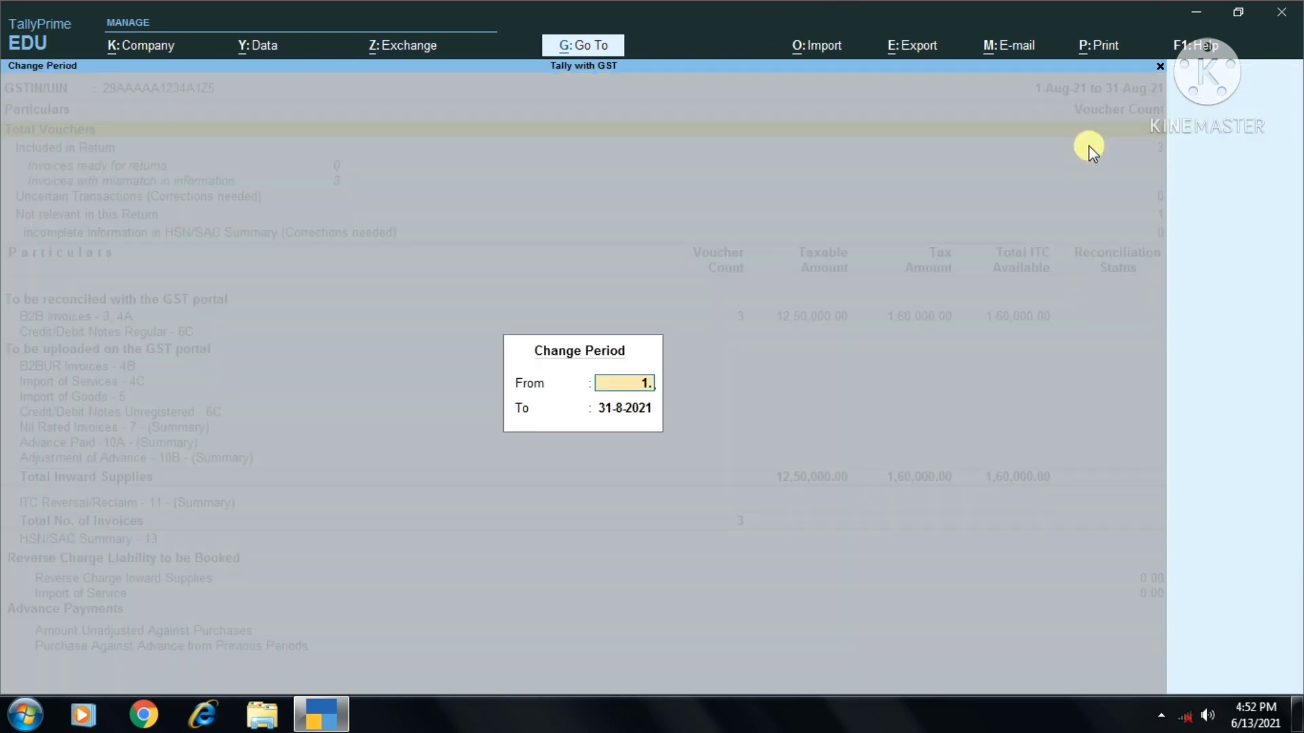
{"action": "type", "text": "9"}
{"action": "key", "text": "Return"}
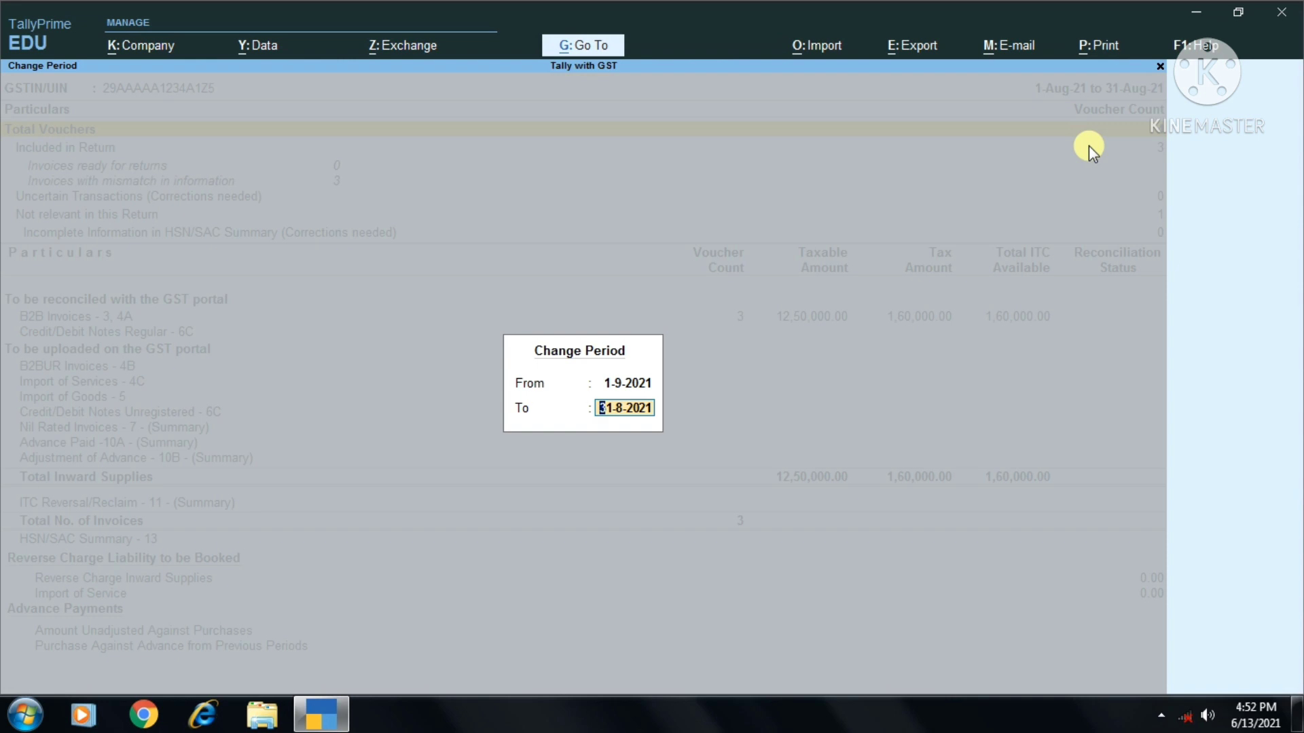
{"action": "type", "text": "1.10"}
{"action": "key", "text": "Return"}
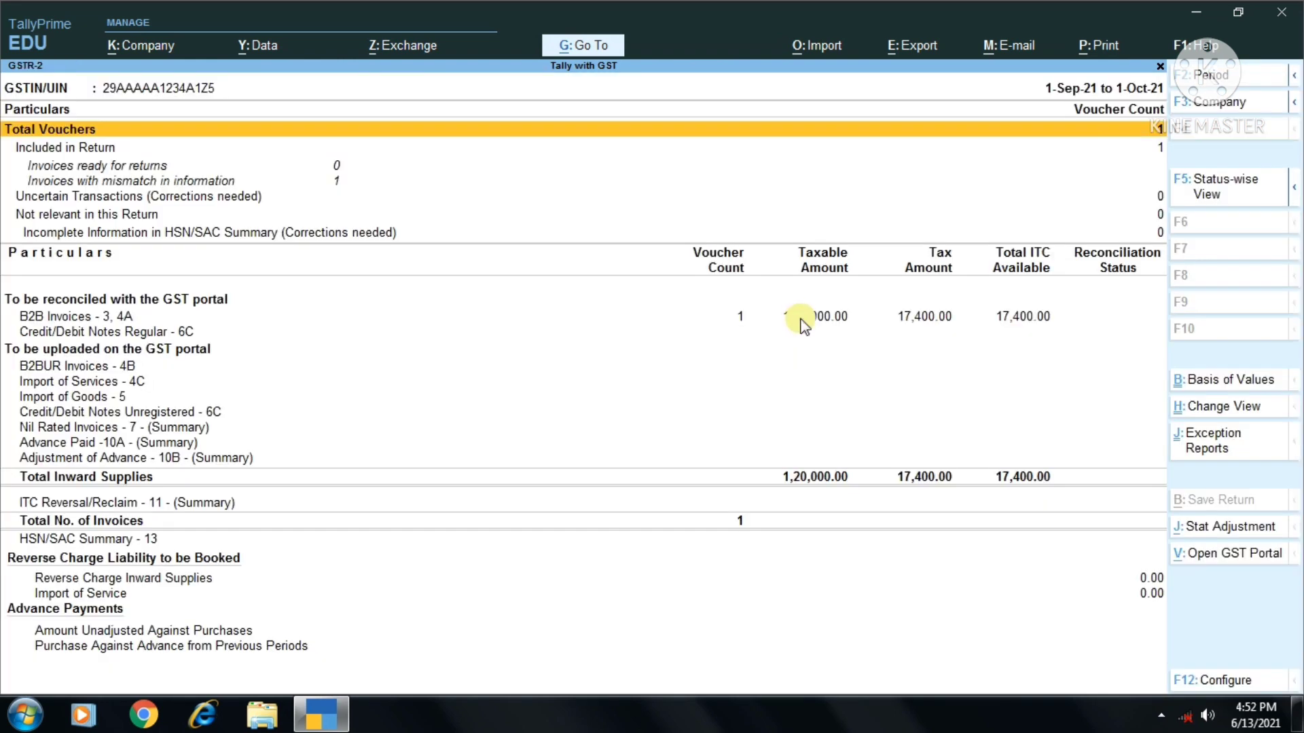
Step: Review Supplier One's purchase voucher through the B2B Invoices - 3, 4A details, and return to the GST Reports without altering it
{"action": "left_click", "coordinate": [802, 316]}
{"action": "left_click", "coordinate": [802, 316]}
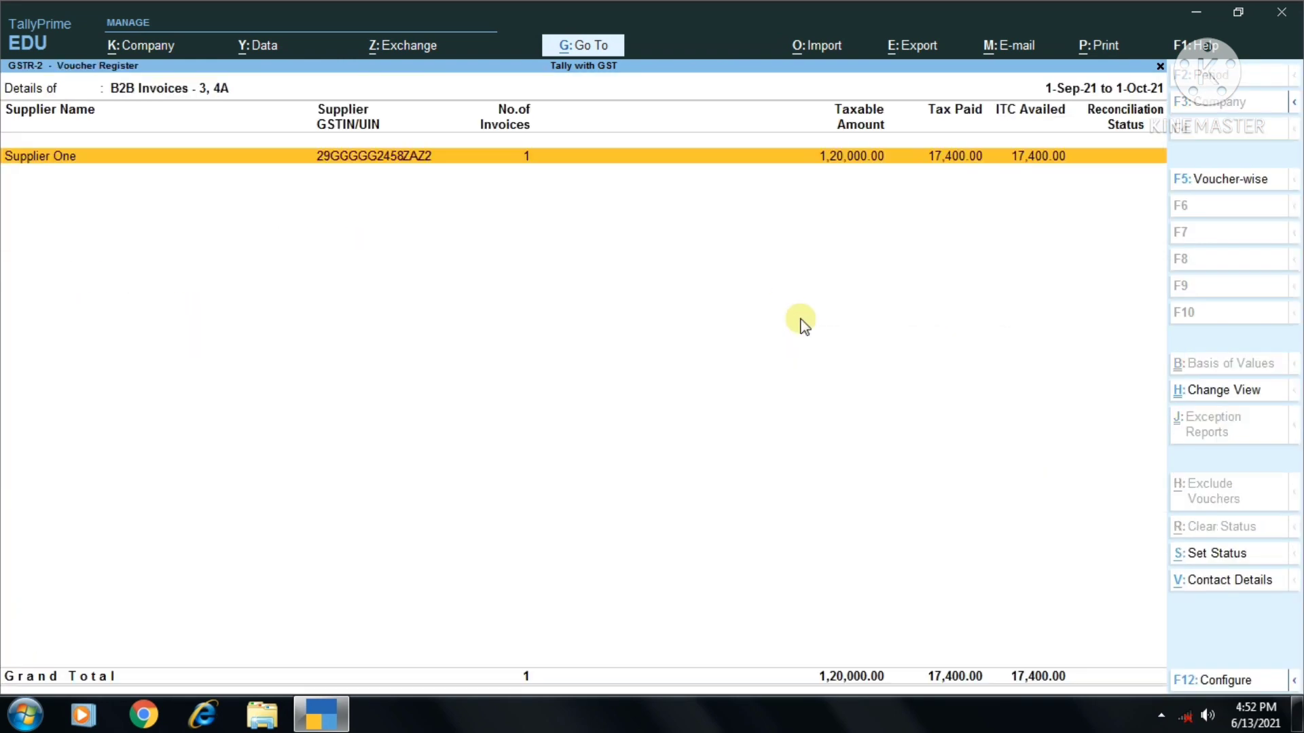
{"action": "key", "text": "Return"}
{"action": "key", "text": "Return"}
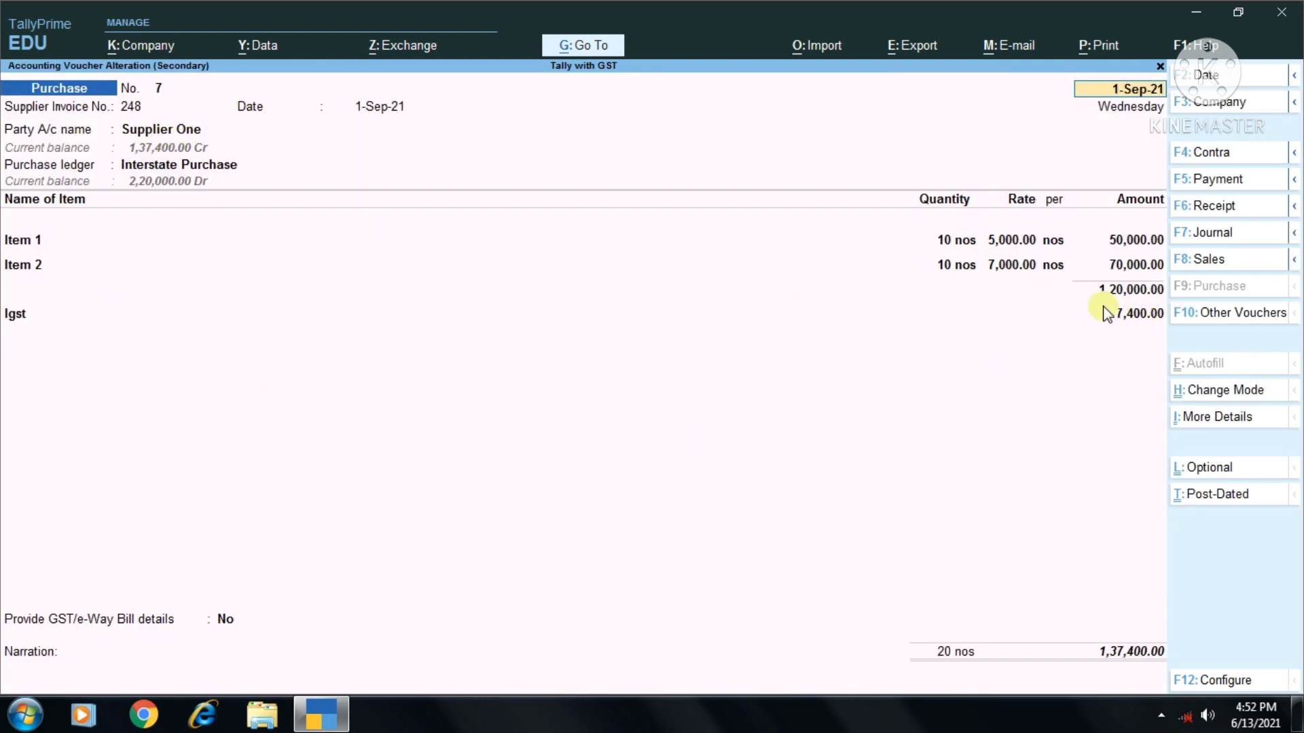
{"action": "key", "text": "Escape"}
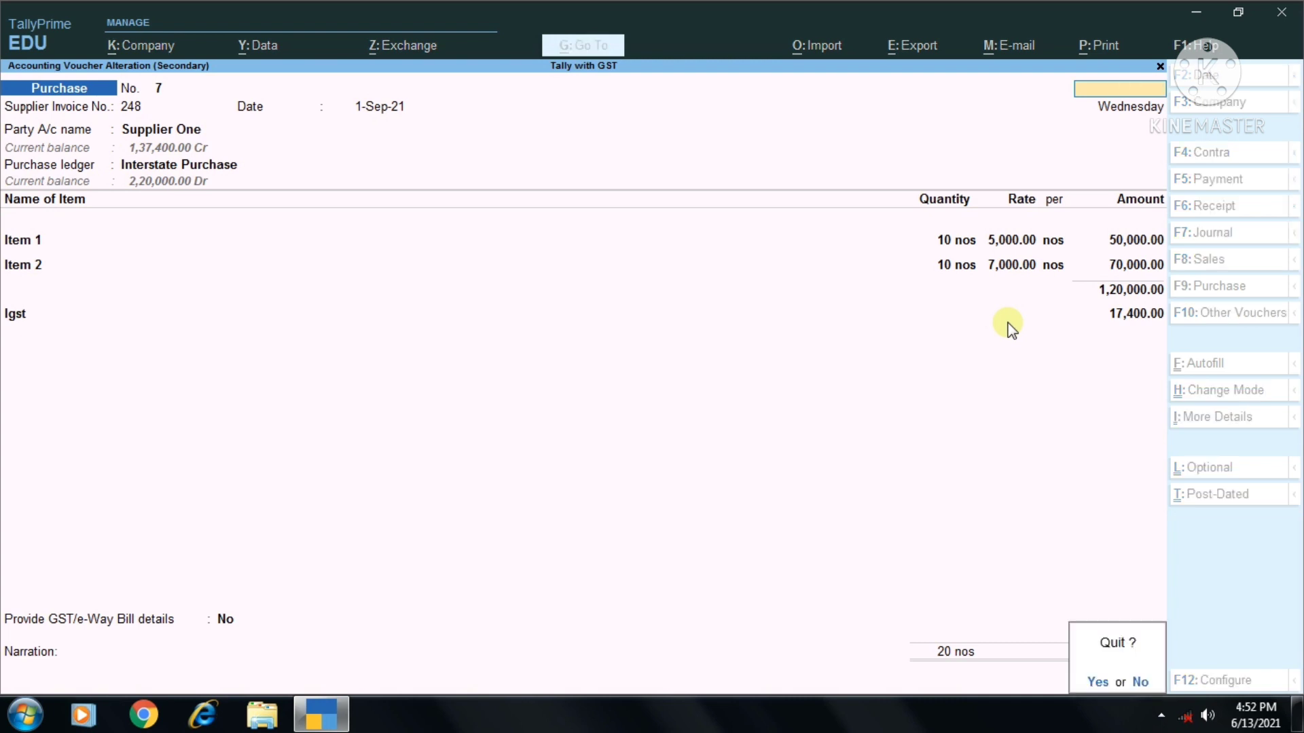
{"action": "key", "text": "y"}
{"action": "key", "text": "Escape"}
{"action": "key", "text": "Escape"}
{"action": "key", "text": "Escape"}
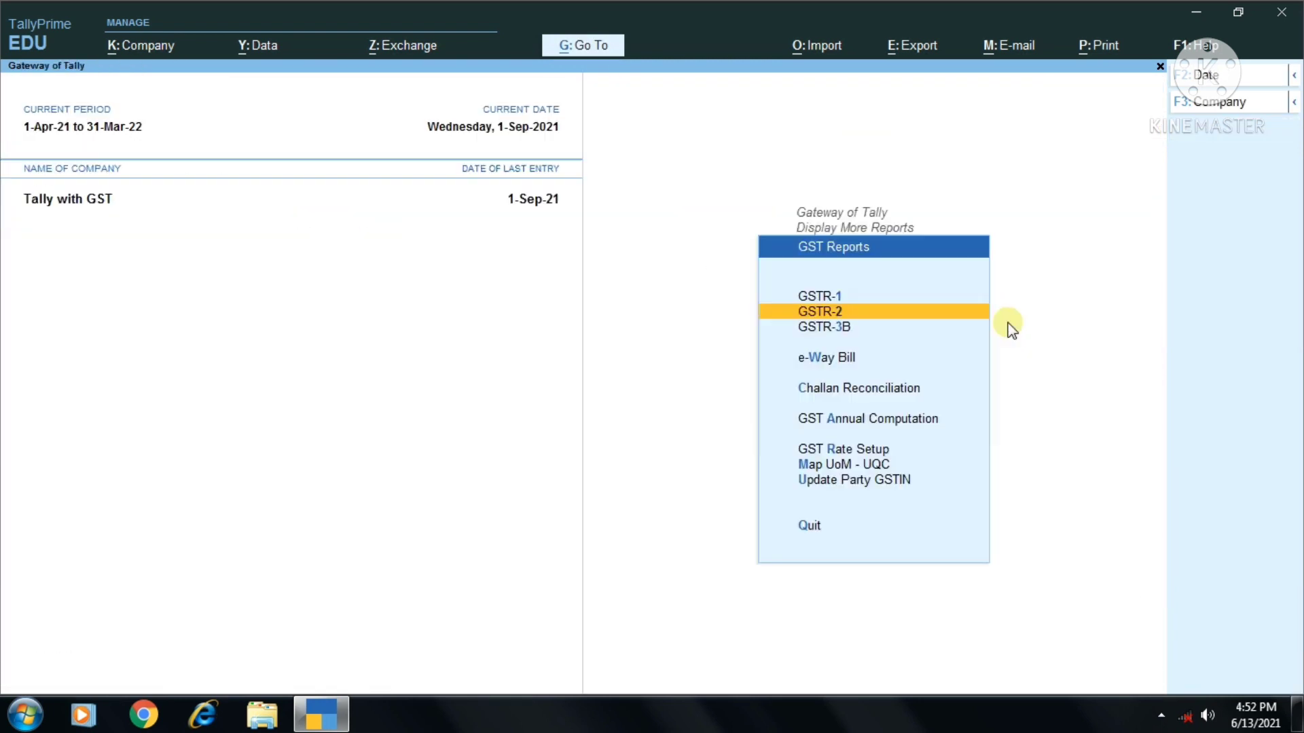
Step: Leave the GST Reports, return to the Gateway of Tally and start quitting the program
{"action": "key", "text": "Escape"}
{"action": "key", "text": "Escape"}
{"action": "key", "text": "Escape"}
{"action": "key", "text": "Escape"}
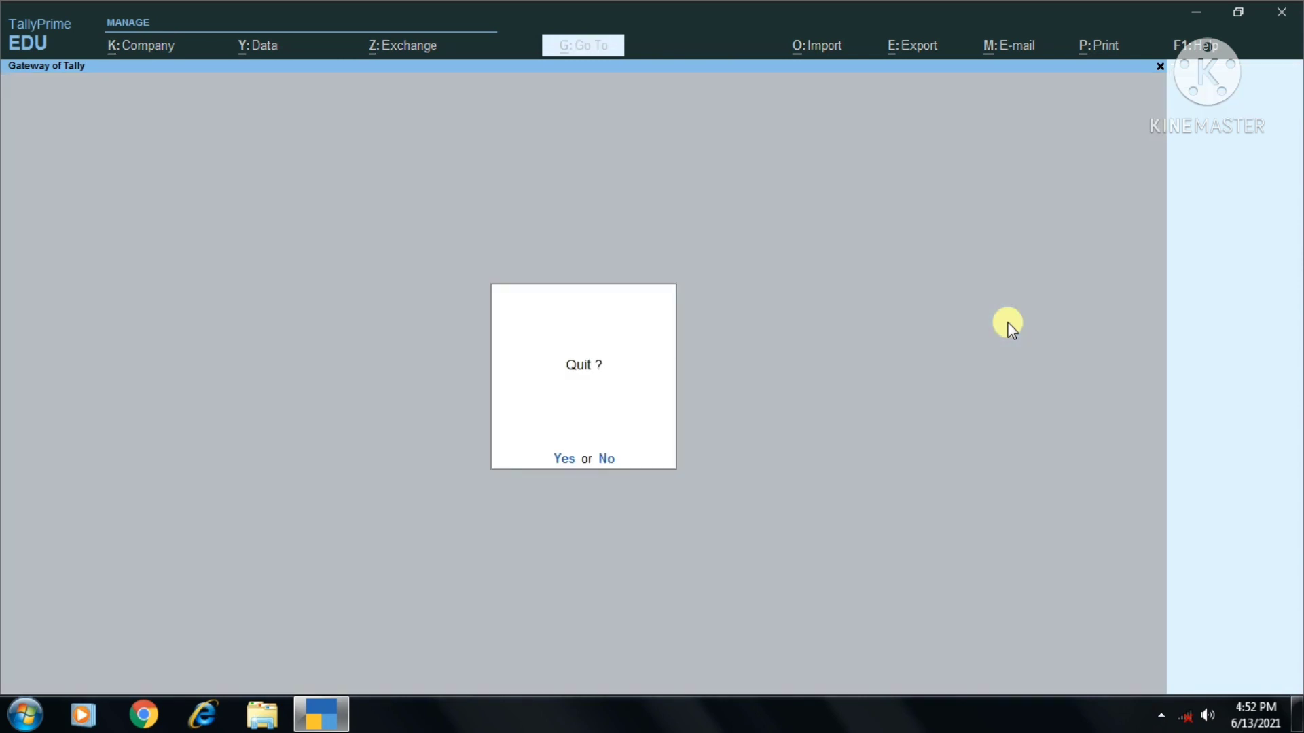